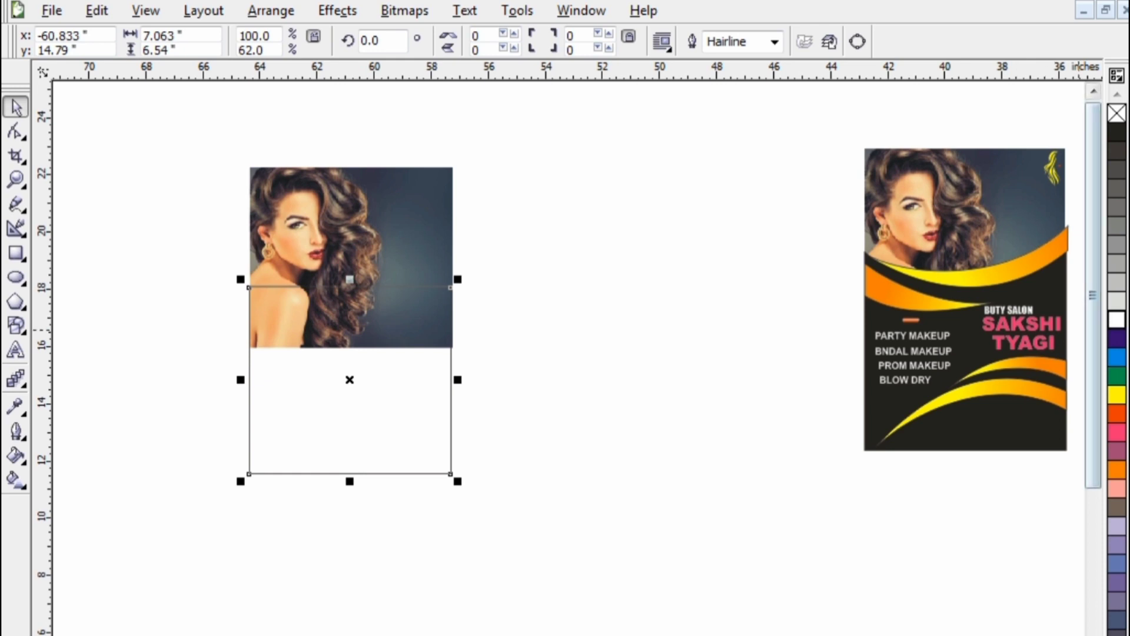
# - Drag the empty 7.063 × 6.54 inch rectangle off the portrait photo to the page centre
pyautogui.moveTo(350, 380); pyautogui.dragTo(639, 478)
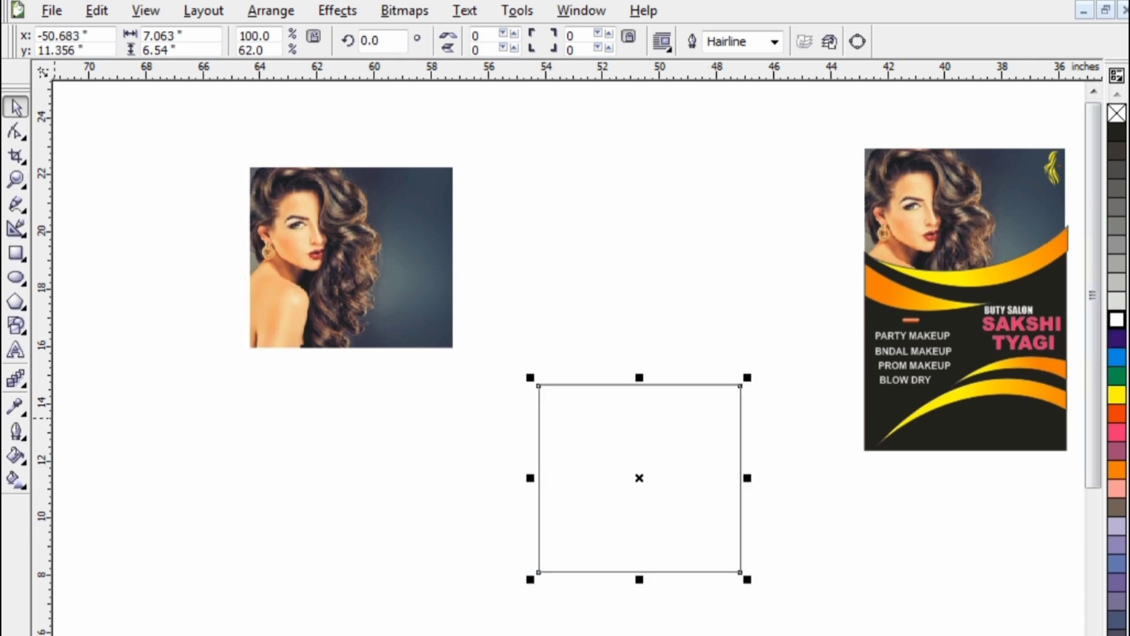
pyautogui.hotkey('shift', 's')
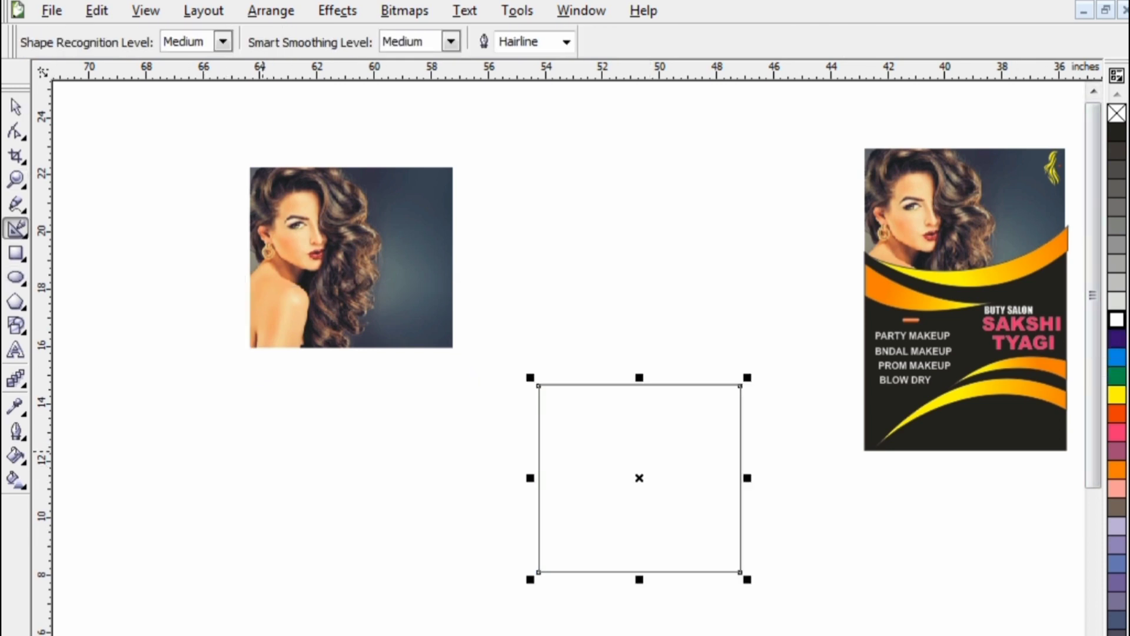
# - Sketch a long thin triangle left of the rectangle, mirror it both ways and nudge it up-left
pyautogui.press('Escape')
pyautogui.moveTo(291, 445)
pyautogui.mouseDown()
pyautogui.moveTo(424, 425)
pyautogui.moveTo(530, 381)
pyautogui.moveTo(464, 424)
pyautogui.moveTo(336, 474)
pyautogui.mouseUp()
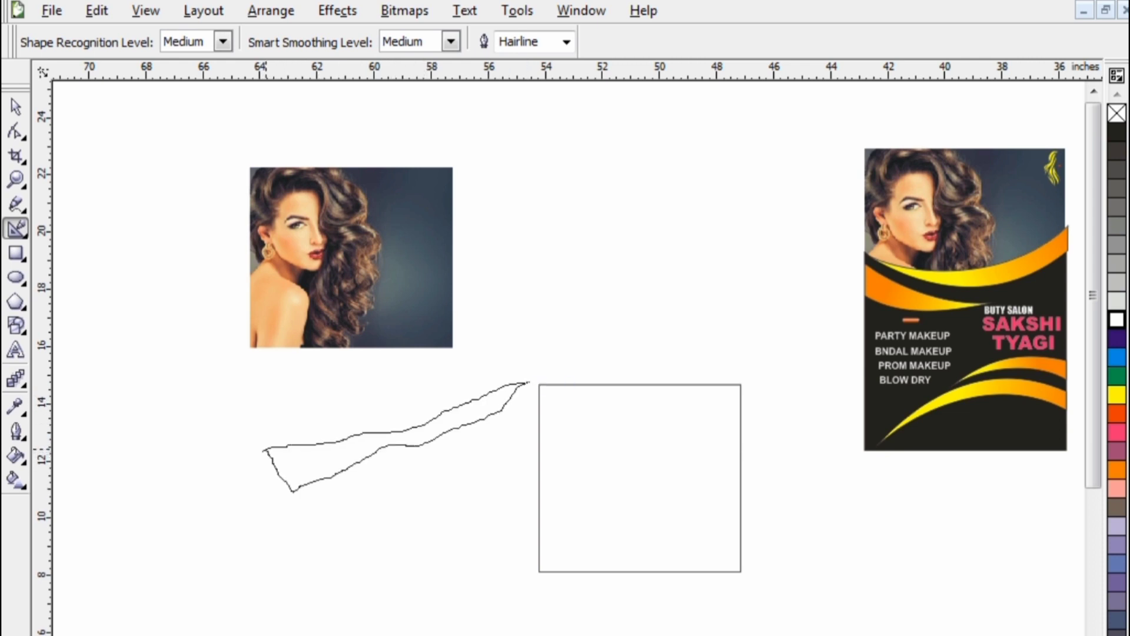
pyautogui.click(16, 106)
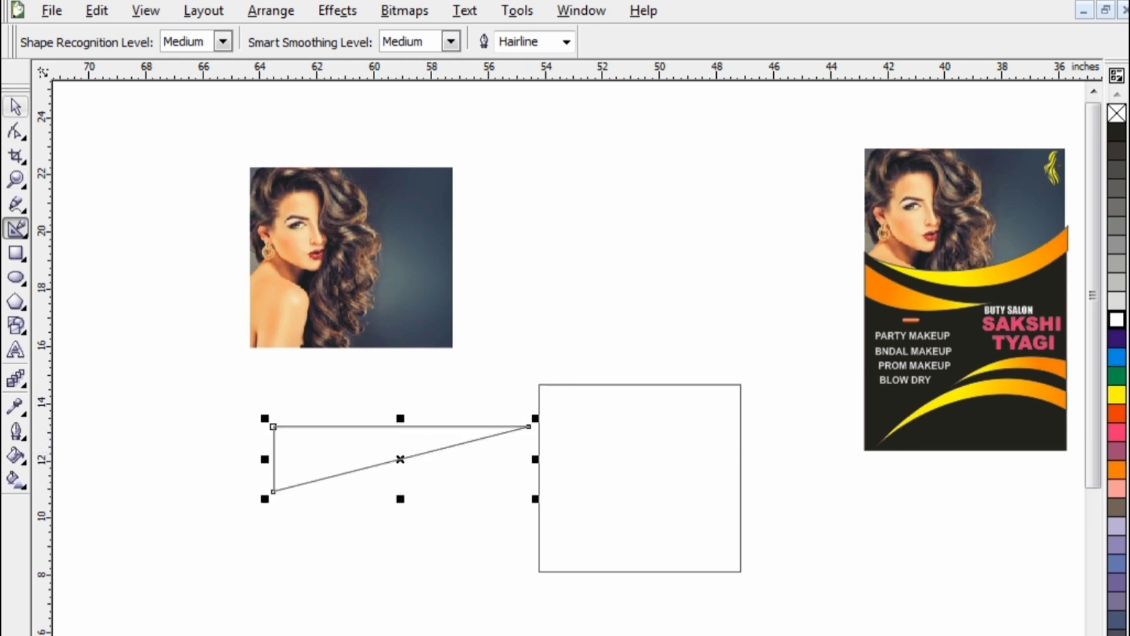
pyautogui.click(448, 35)
pyautogui.click(448, 48)
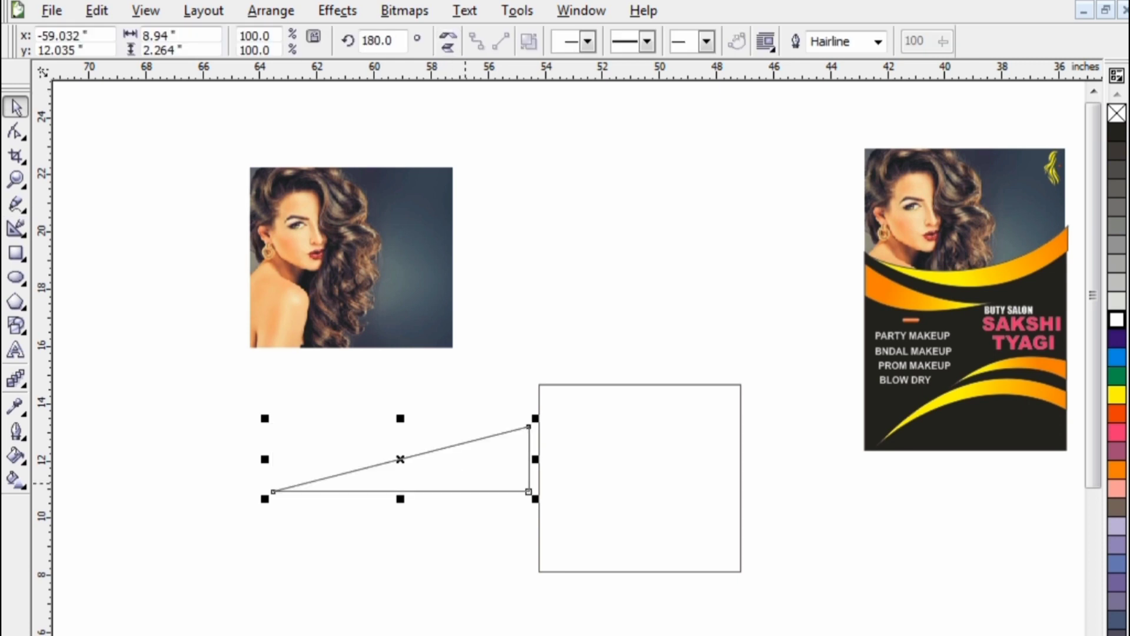
pyautogui.moveTo(529, 427); pyautogui.dragTo(505, 412)
# - Convert the triangle's top and bottom edges to curves and pull its left point further left
pyautogui.click(16, 131)
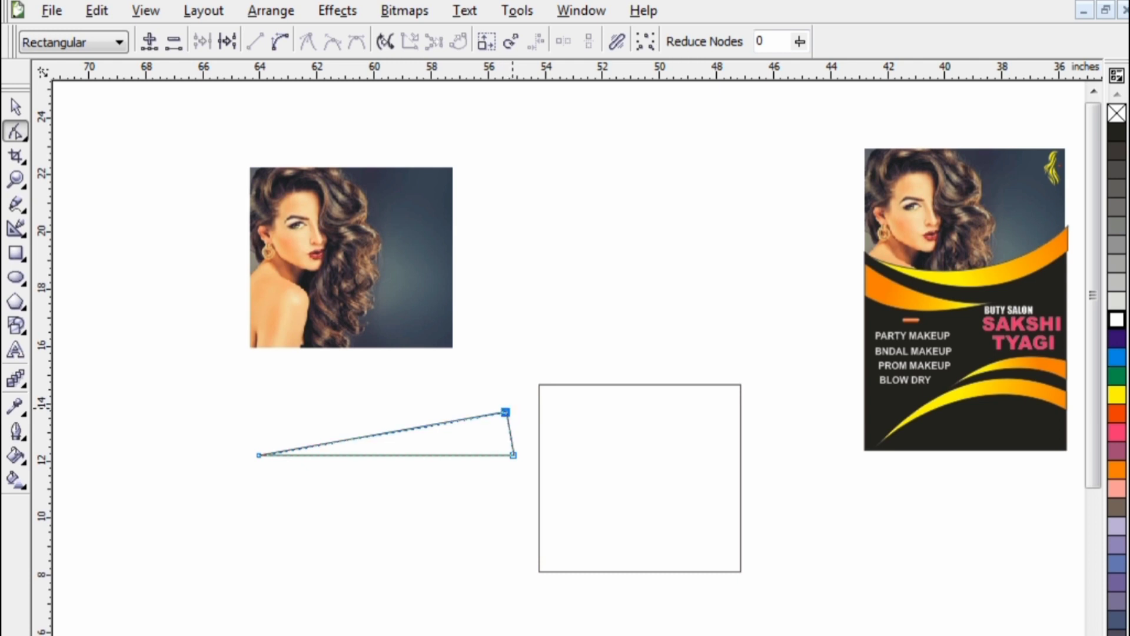
pyautogui.moveTo(505, 412); pyautogui.dragTo(575, 393)
pyautogui.scroll(1, 506, 412)
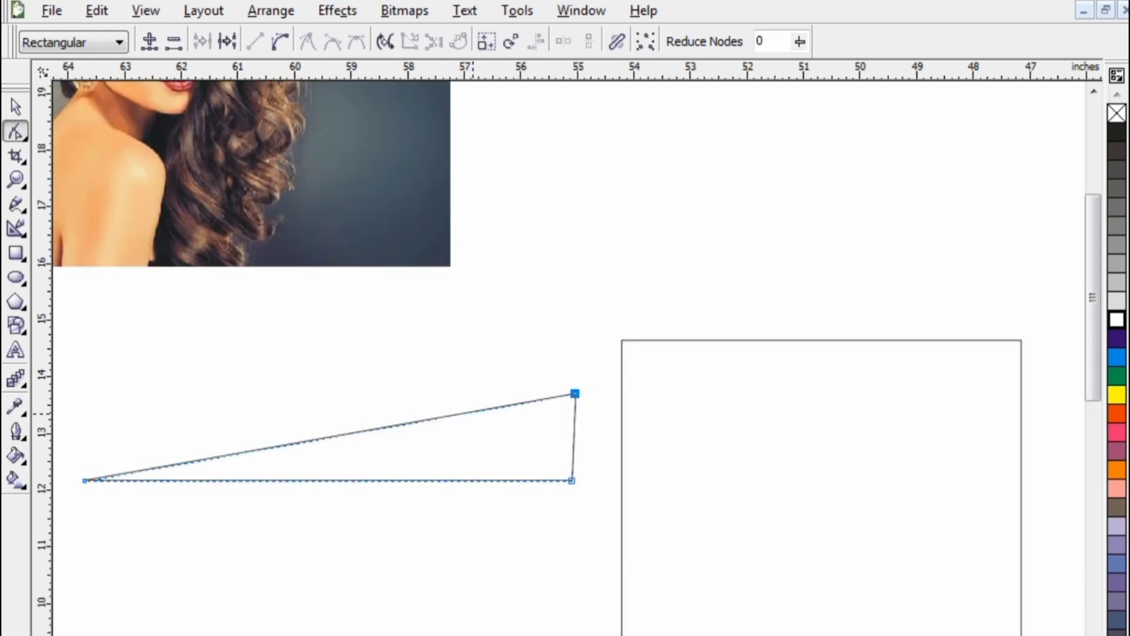
pyautogui.click(470, 412)
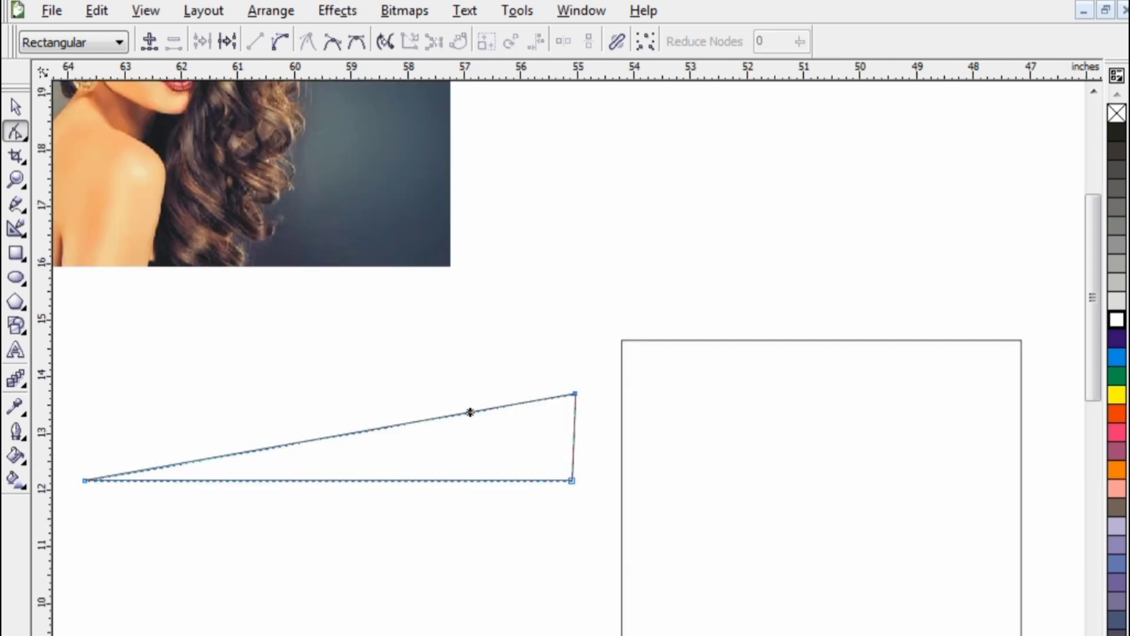
pyautogui.click(280, 41)
pyautogui.moveTo(84, 480); pyautogui.dragTo(148, 481)
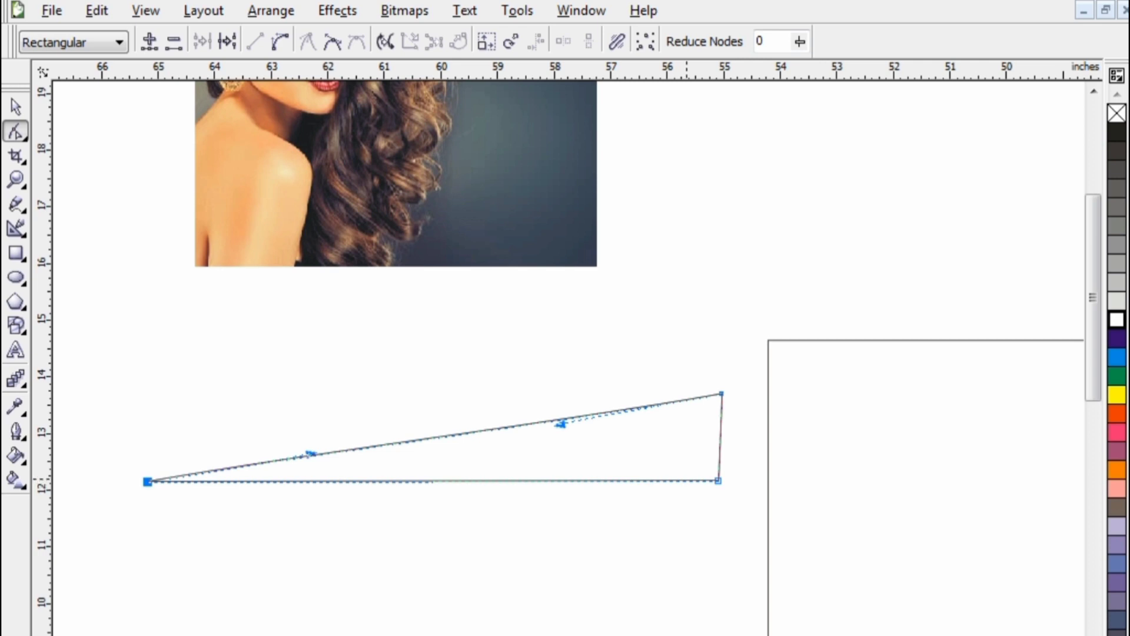
pyautogui.press('Escape')
pyautogui.click(685, 481)
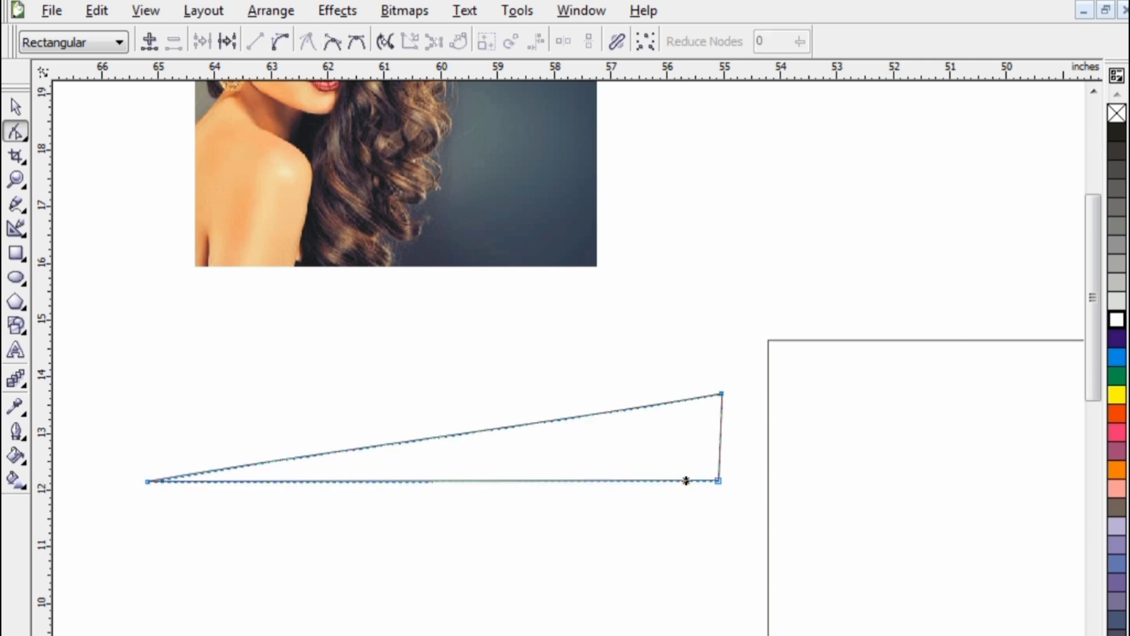
pyautogui.press('Home')
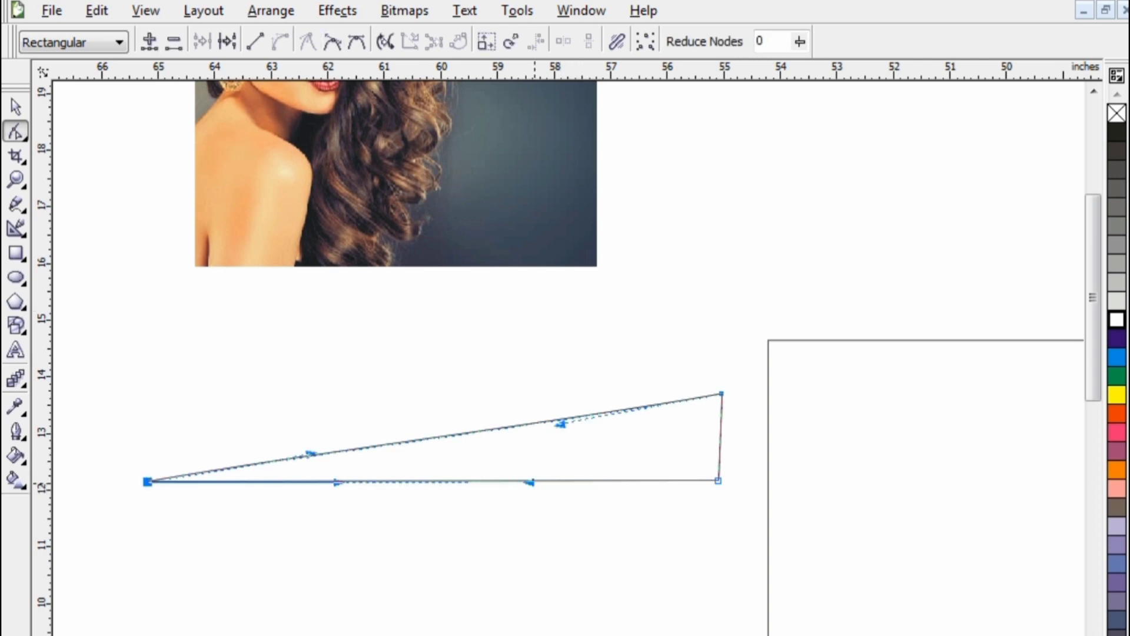
# - Bend the triangle's bottom and top edges downward into curves
pyautogui.moveTo(430, 481); pyautogui.dragTo(430, 537)
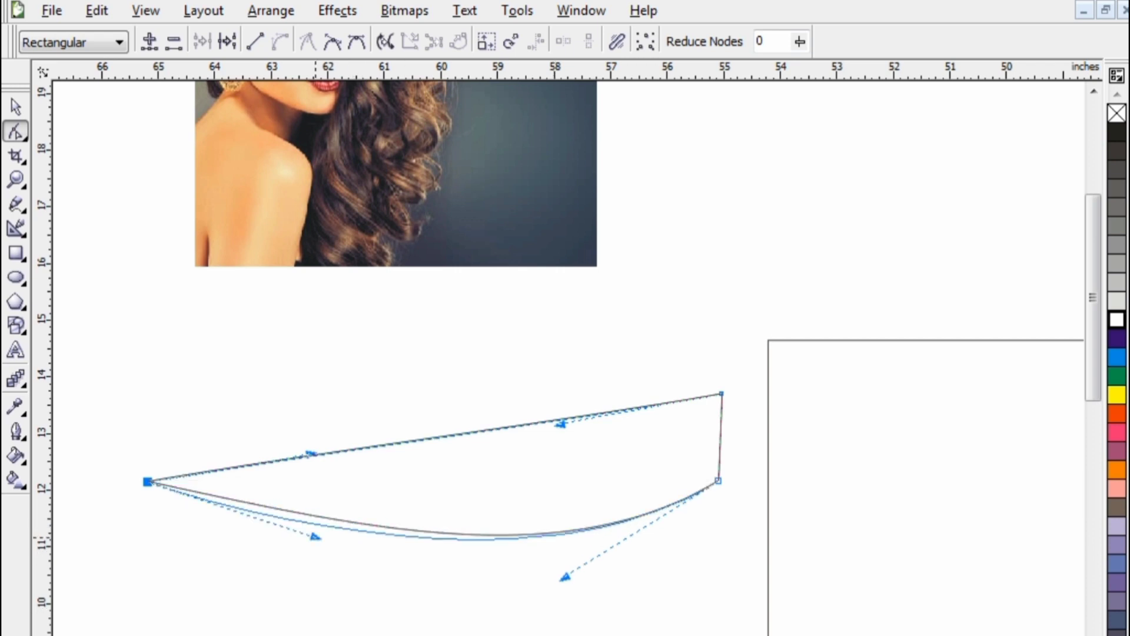
pyautogui.moveTo(317, 536); pyautogui.dragTo(293, 576)
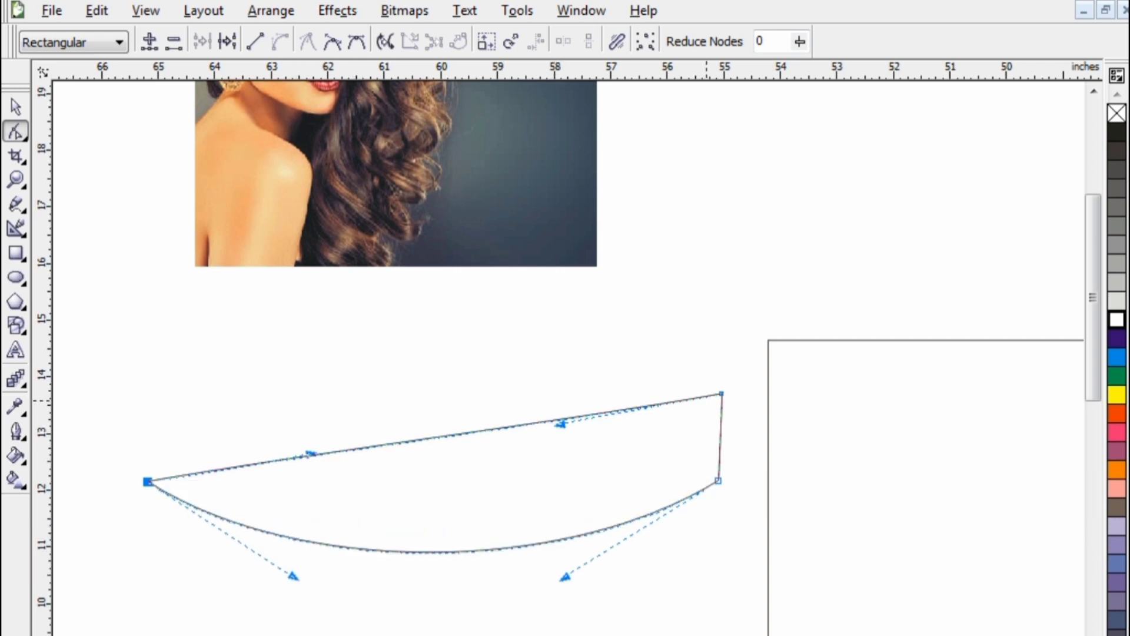
pyautogui.moveTo(722, 393); pyautogui.dragTo(720, 414)
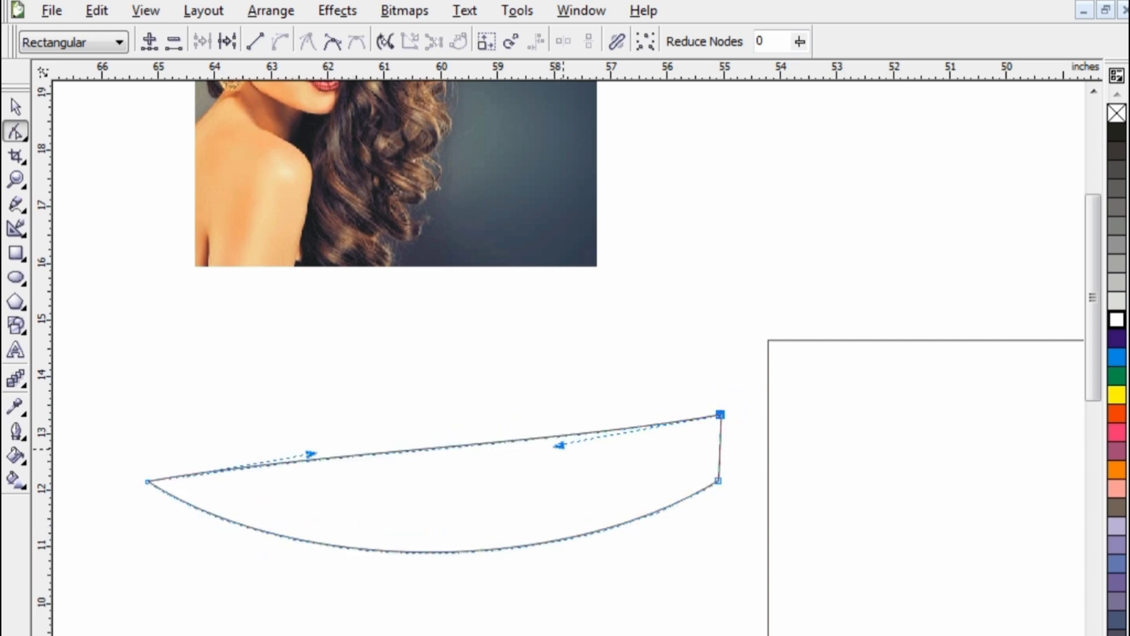
pyautogui.moveTo(559, 446); pyautogui.dragTo(595, 533)
pyautogui.moveTo(311, 454); pyautogui.dragTo(322, 557)
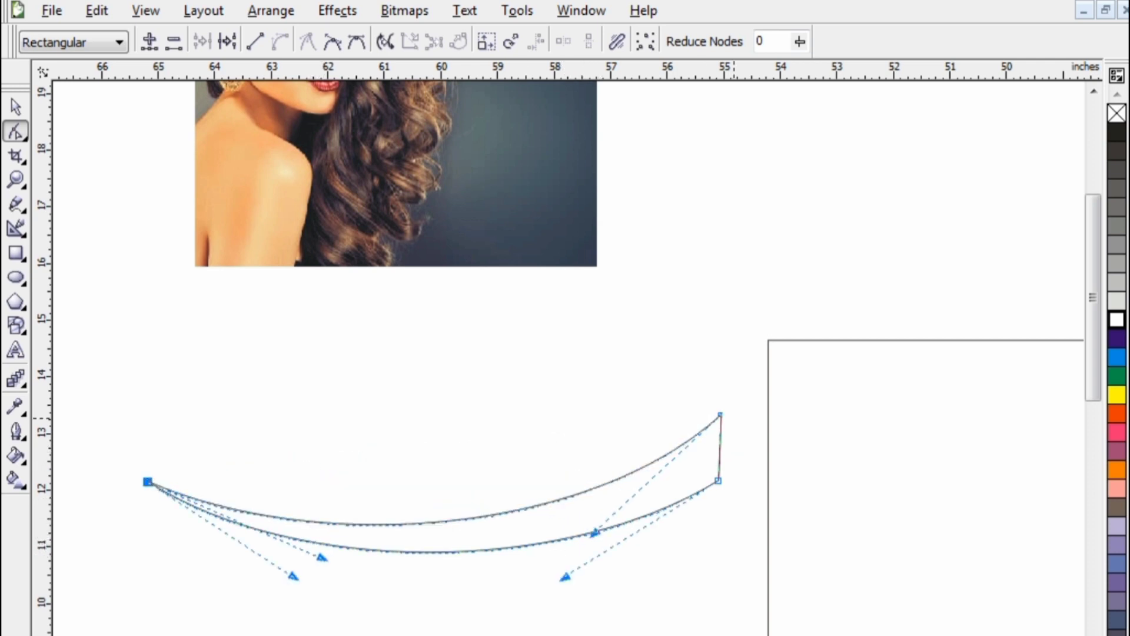
pyautogui.moveTo(595, 533); pyautogui.dragTo(828, 461)
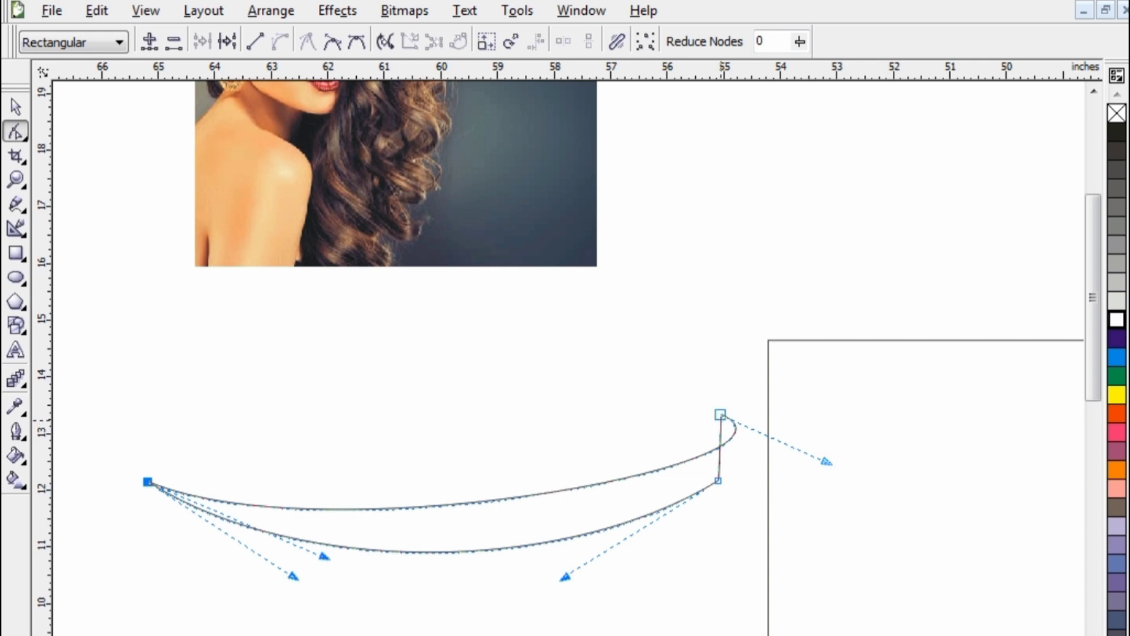
pyautogui.hotkey('ctrl', 'z')
# - Refine the top-right corner and left point into a slim crescent swoosh
pyautogui.moveTo(720, 415); pyautogui.dragTo(720, 396)
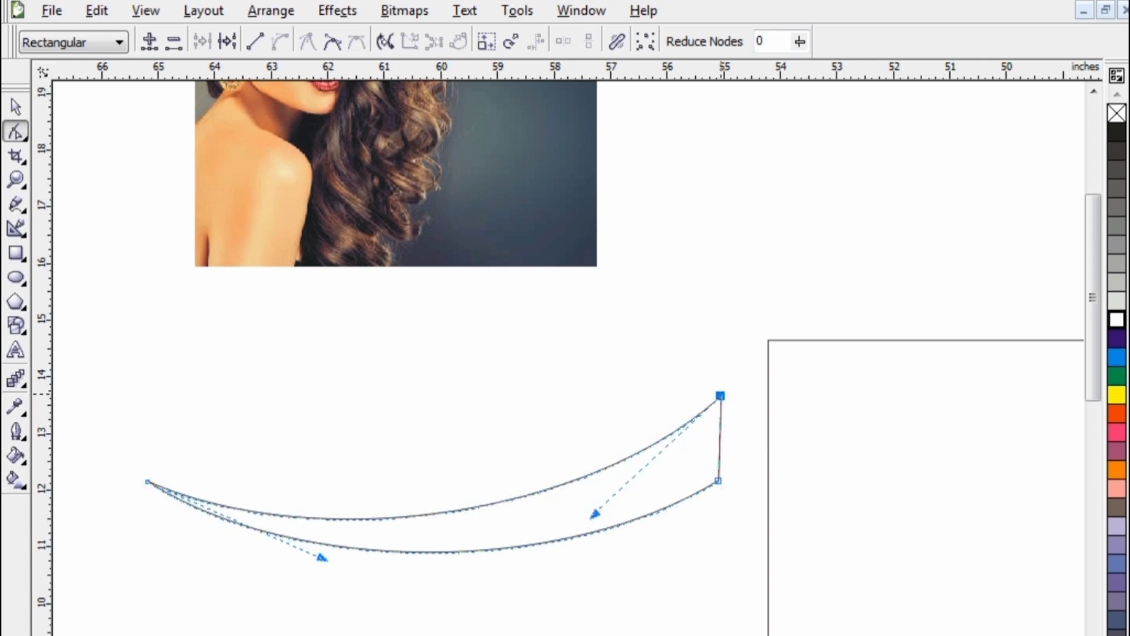
pyautogui.click(148, 482)
pyautogui.moveTo(322, 557); pyautogui.dragTo(319, 526)
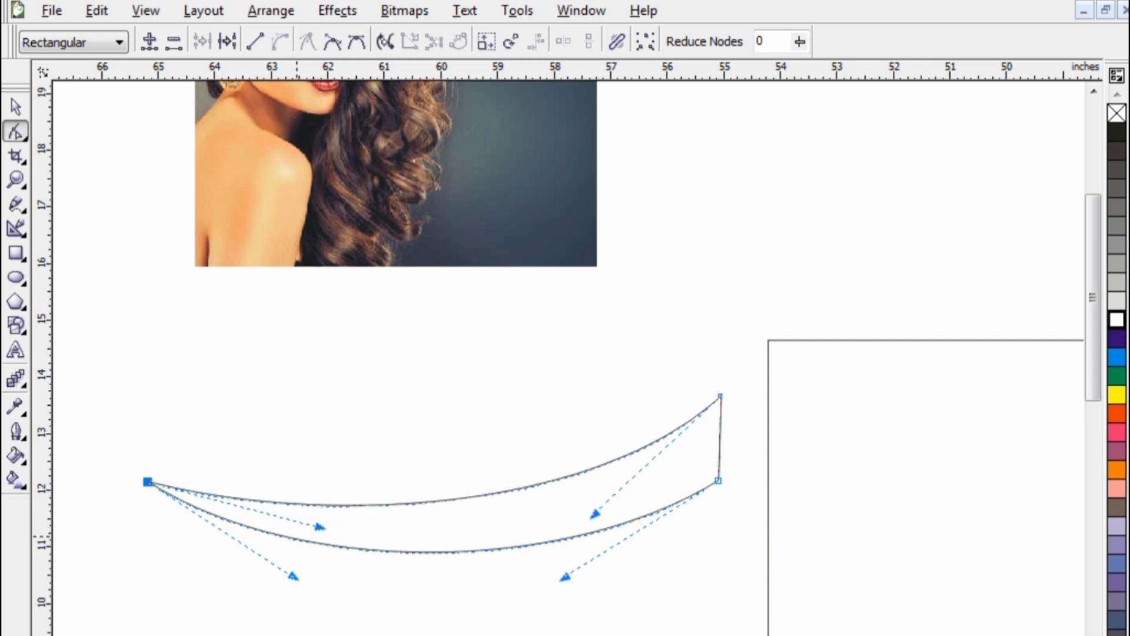
pyautogui.moveTo(147, 482); pyautogui.dragTo(135, 479)
pyautogui.press('space')
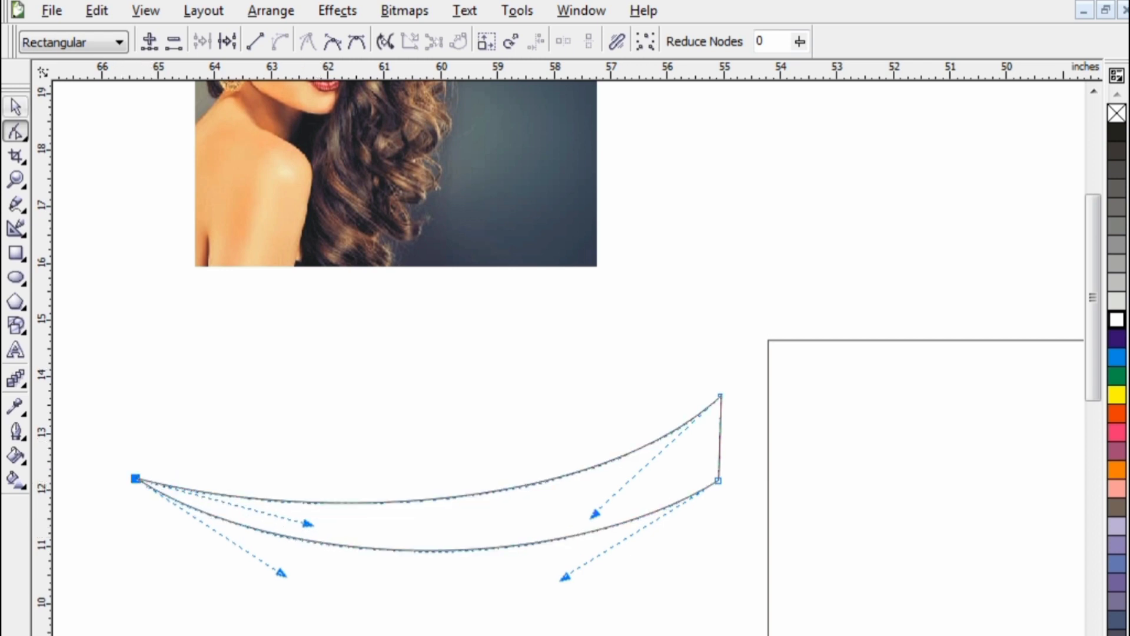
pyautogui.scroll(3, 565, 353)
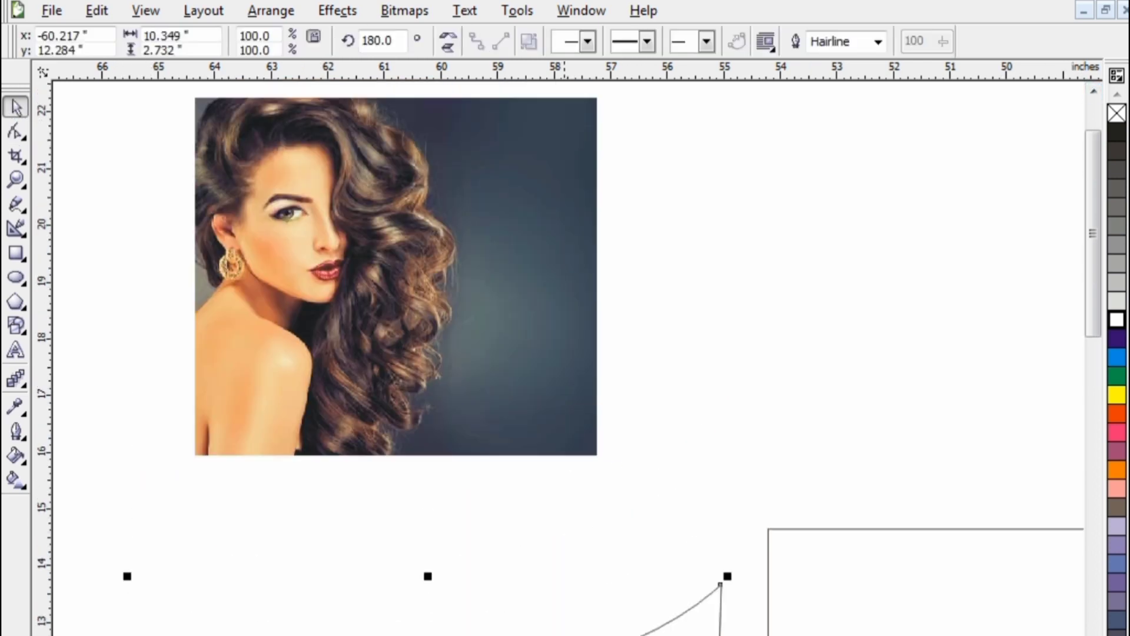
# - Shrink the swoosh to 81.7%, then move the rectangle under the photo and fill it black
pyautogui.moveTo(683, 607); pyautogui.dragTo(721, 432)
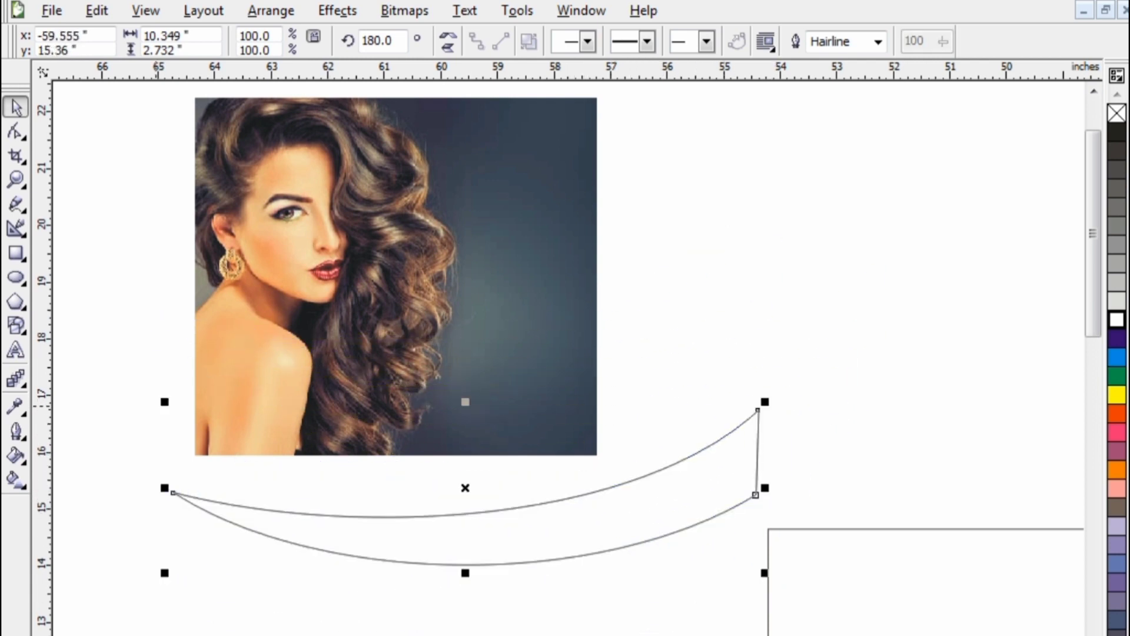
pyautogui.moveTo(164, 402); pyautogui.dragTo(275, 432)
pyautogui.moveTo(520, 503); pyautogui.dragTo(711, 351)
pyautogui.moveTo(768, 529); pyautogui.dragTo(196, 319)
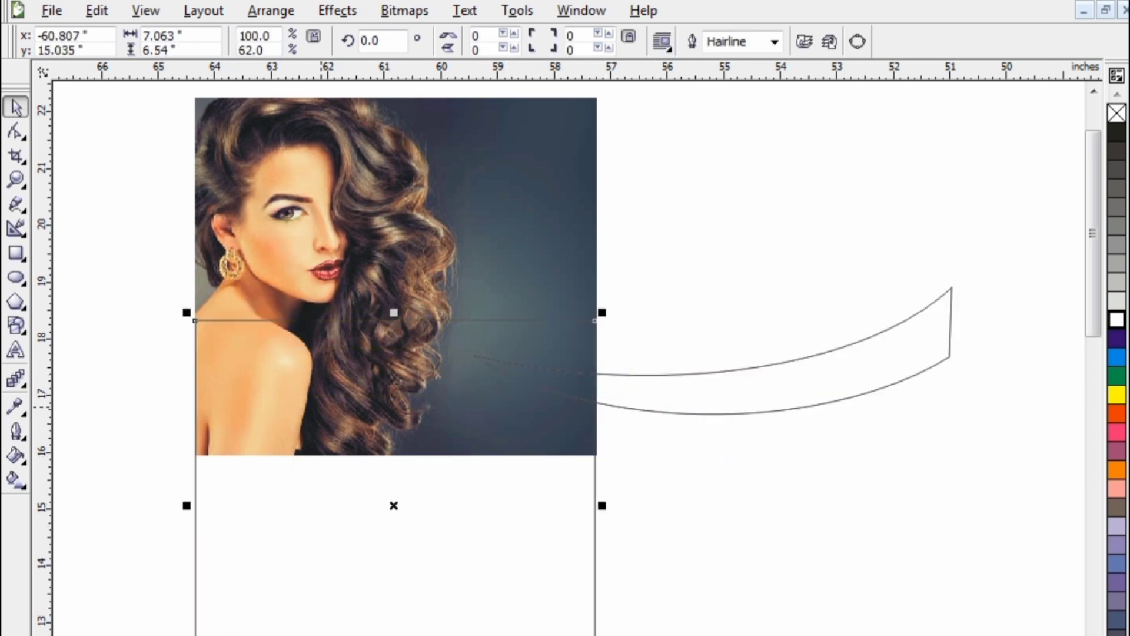
pyautogui.click(1117, 133)
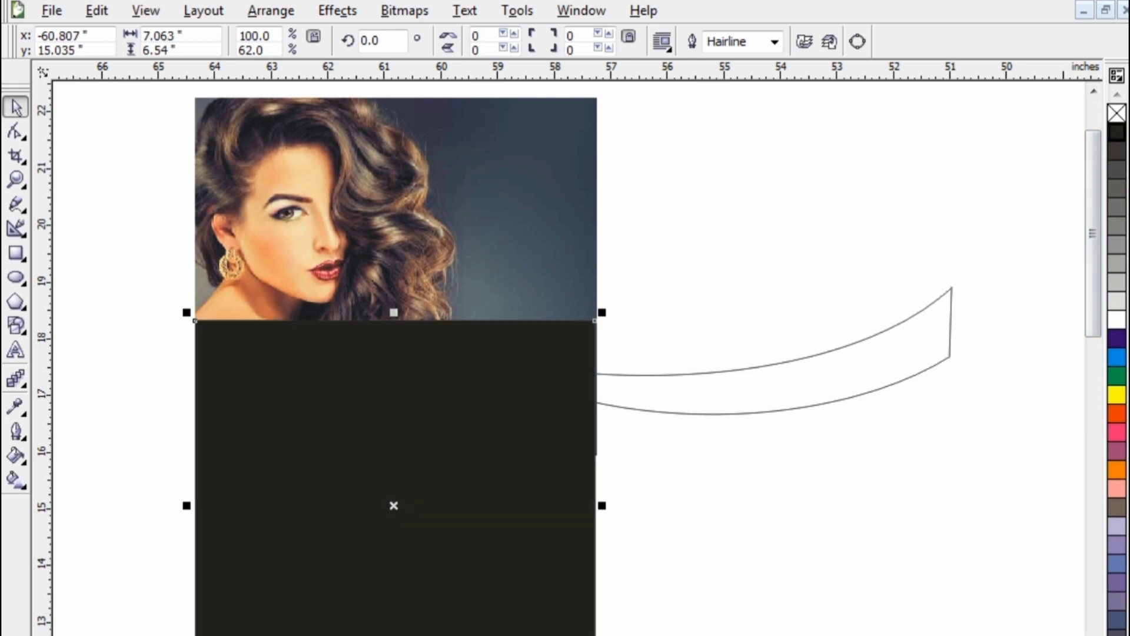
# - Convert the black panel to curves, bend its top edge downward, and lay the swoosh along it
pyautogui.click(16, 132)
pyautogui.rightClick(469, 377)
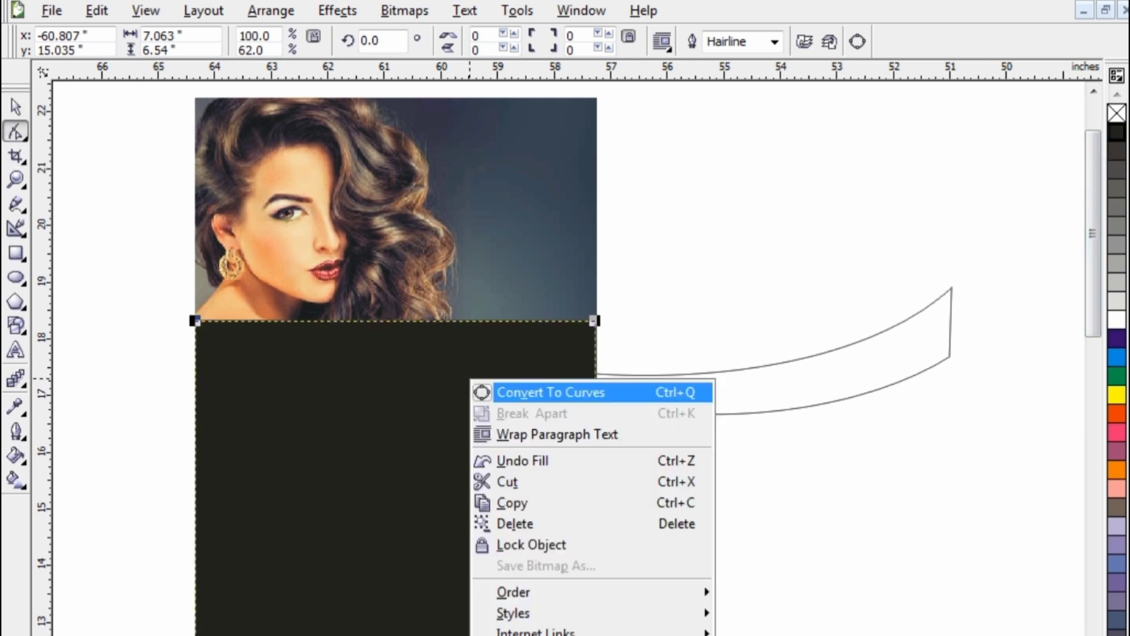
pyautogui.click(518, 391)
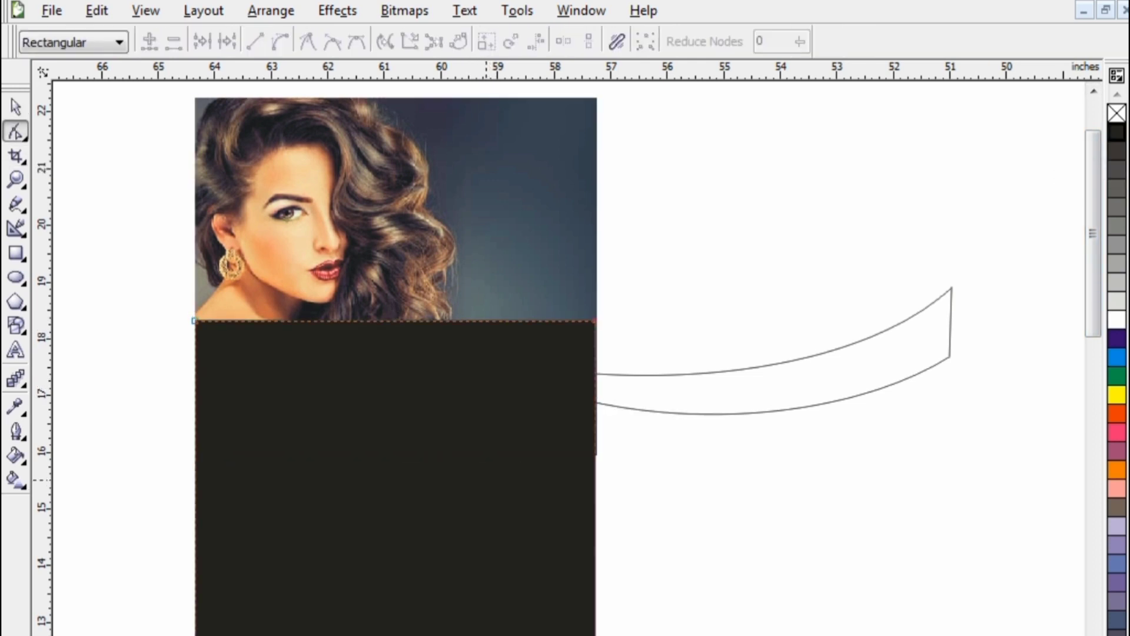
pyautogui.click(430, 321)
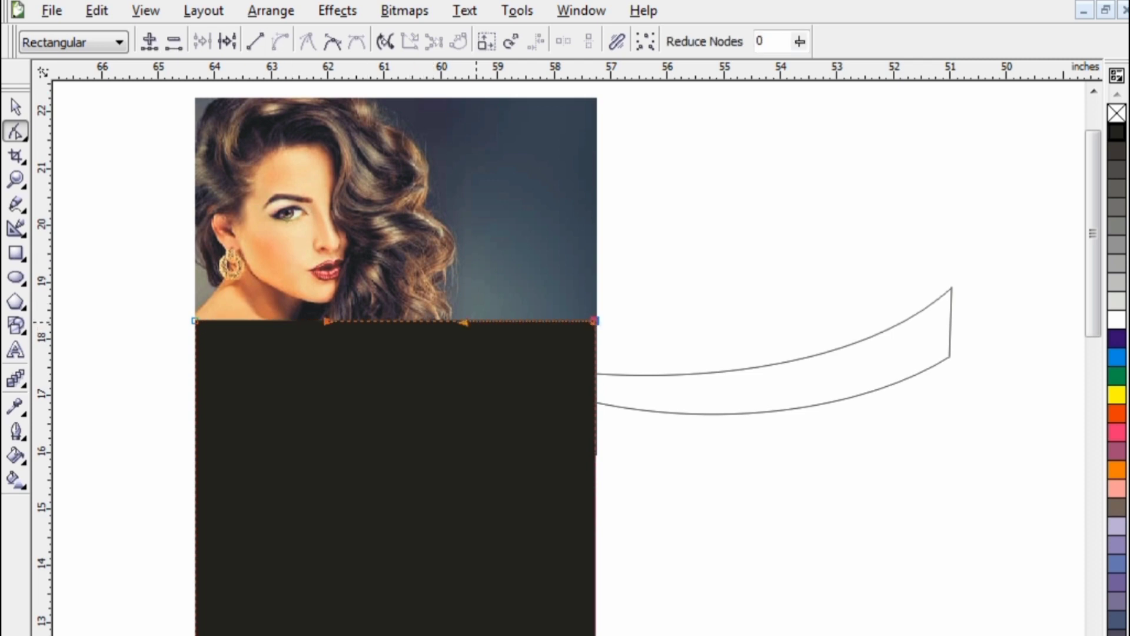
pyautogui.moveTo(430, 321); pyautogui.dragTo(476, 357)
pyautogui.moveTo(325, 340); pyautogui.dragTo(323, 359)
pyautogui.press('space')
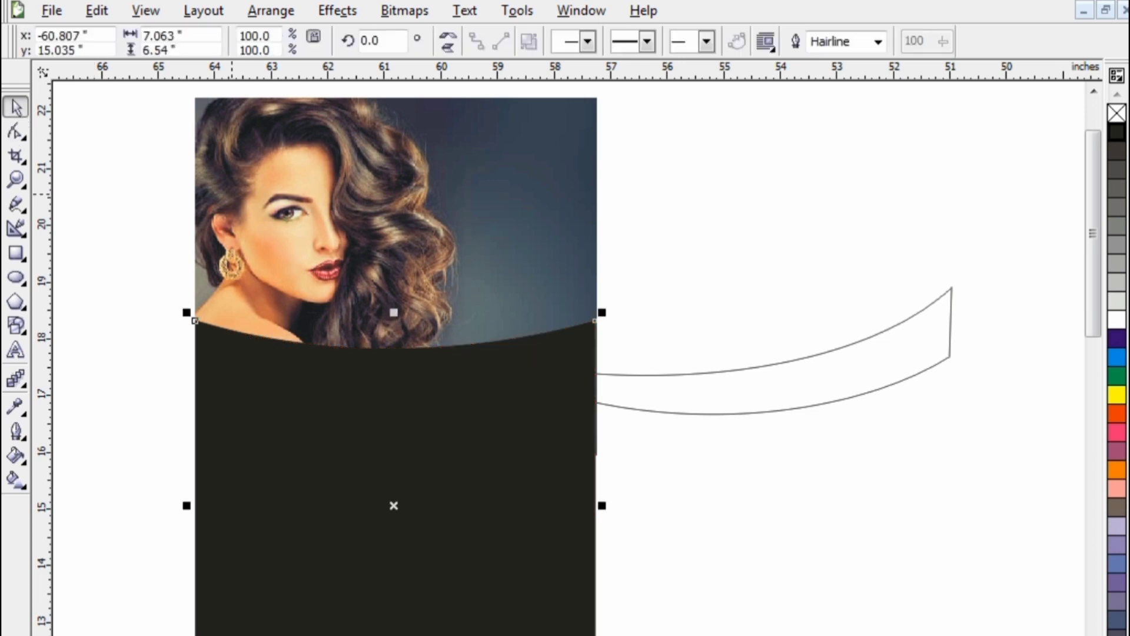
pyautogui.moveTo(824, 338); pyautogui.dragTo(492, 312)
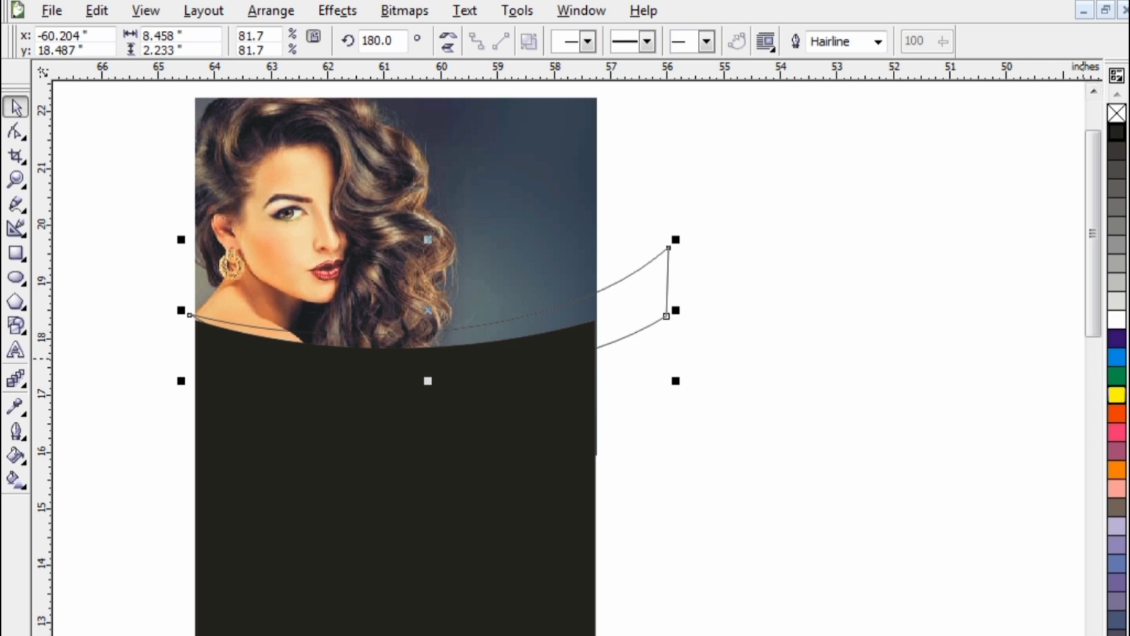
# - Fill the swoosh yellow and trim its right end to the black panel's right edge
pyautogui.click(1117, 395)
pyautogui.press('Escape')
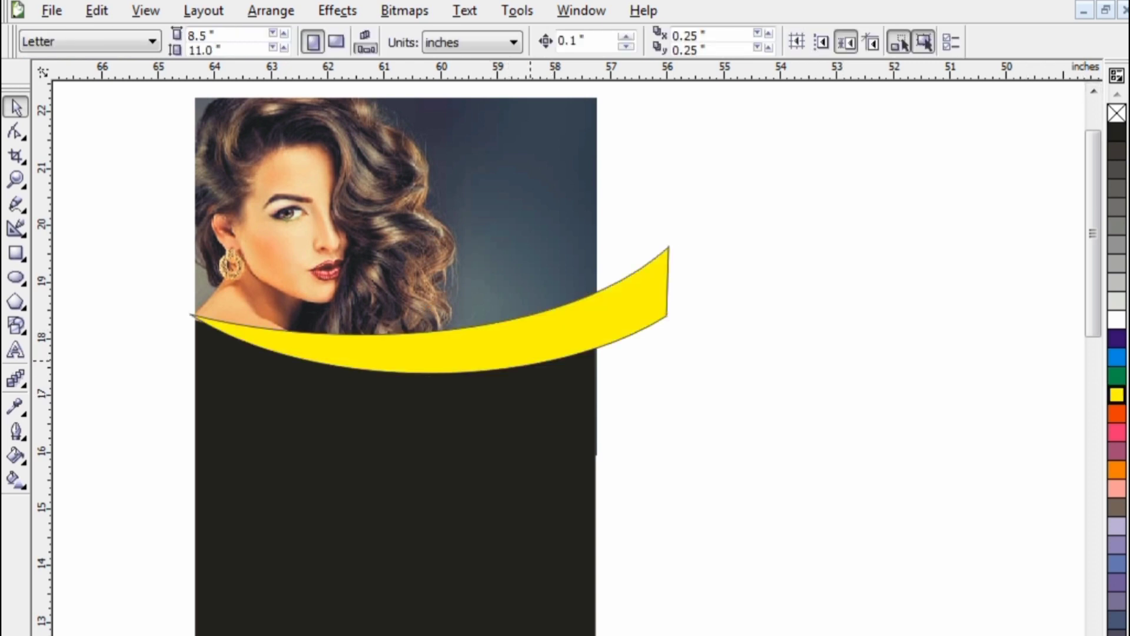
pyautogui.press('Tab')
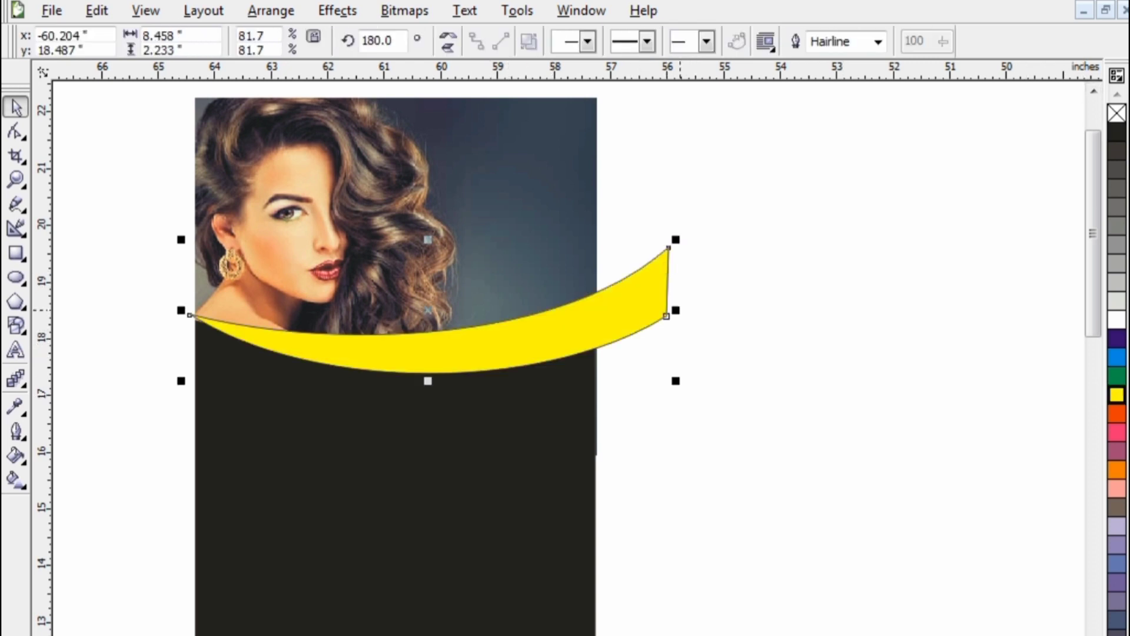
pyautogui.moveTo(676, 310); pyautogui.dragTo(602, 311)
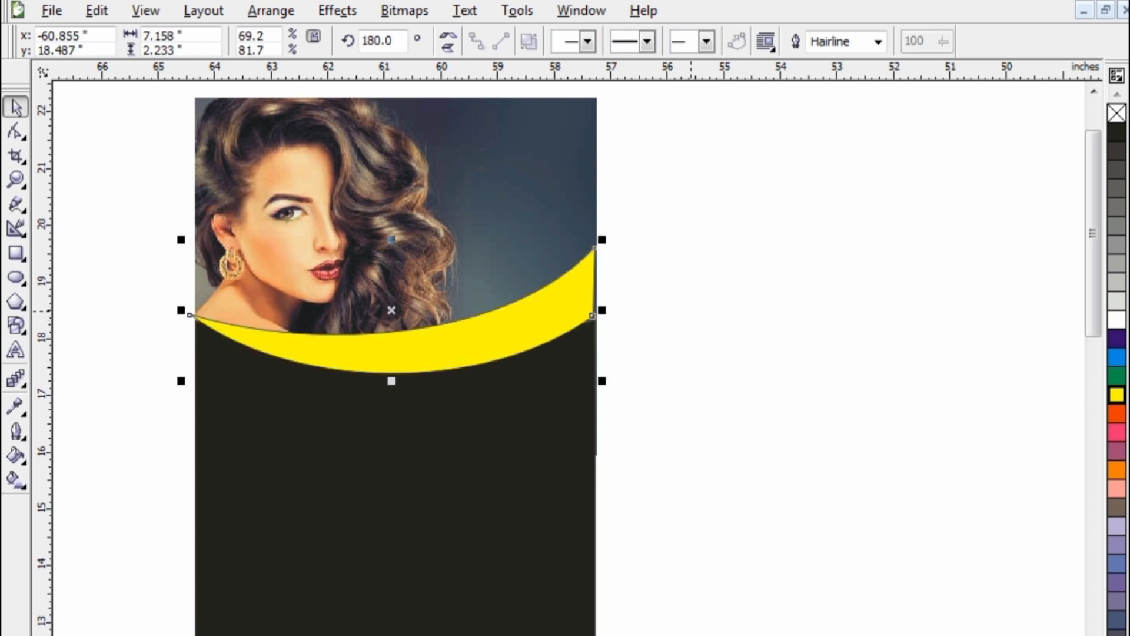
pyautogui.click(690, 311)
pyautogui.click(575, 321)
pyautogui.scroll(-1, 357, 484)
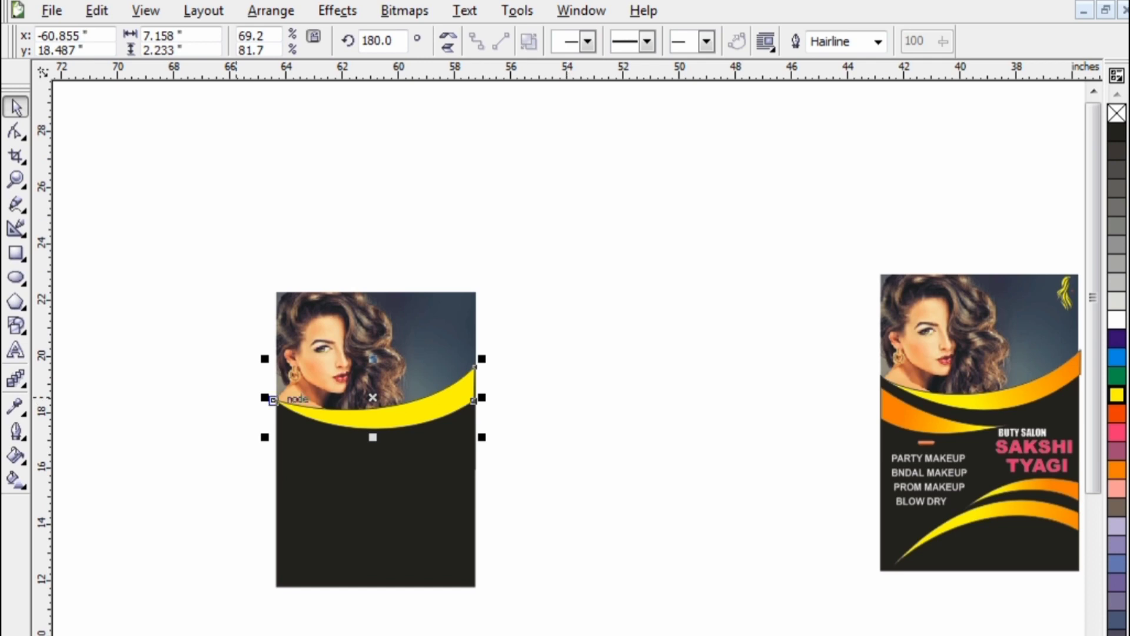
# - Give the swoosh a linear yellow-to-orange gradient, shifting the orange end slightly right
pyautogui.click(16, 480)
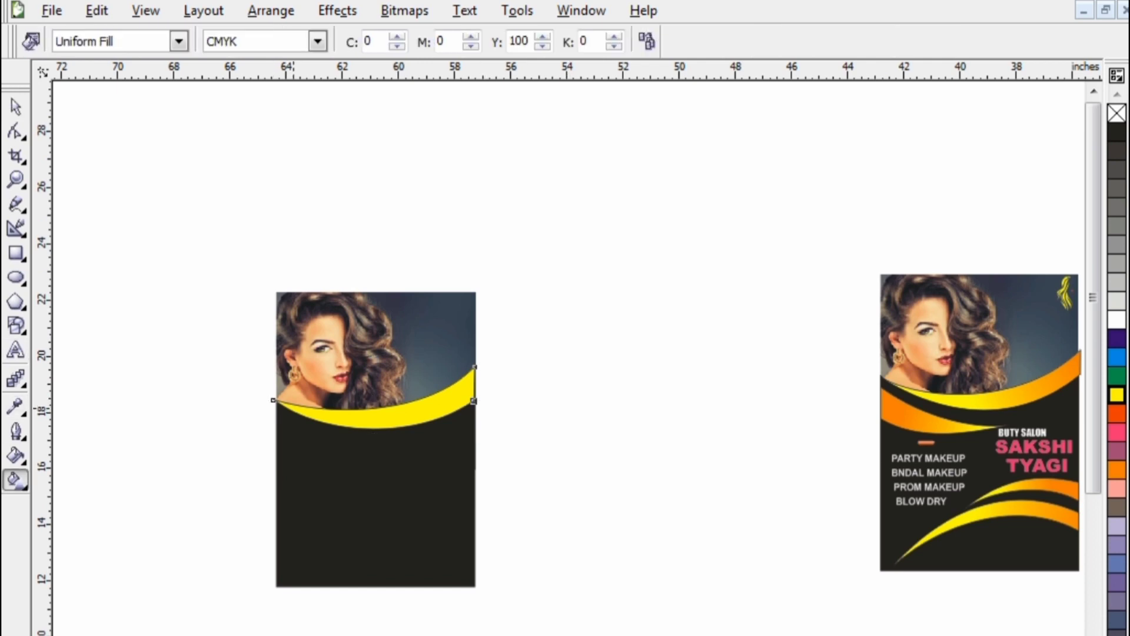
pyautogui.moveTo(292, 404); pyautogui.dragTo(428, 422)
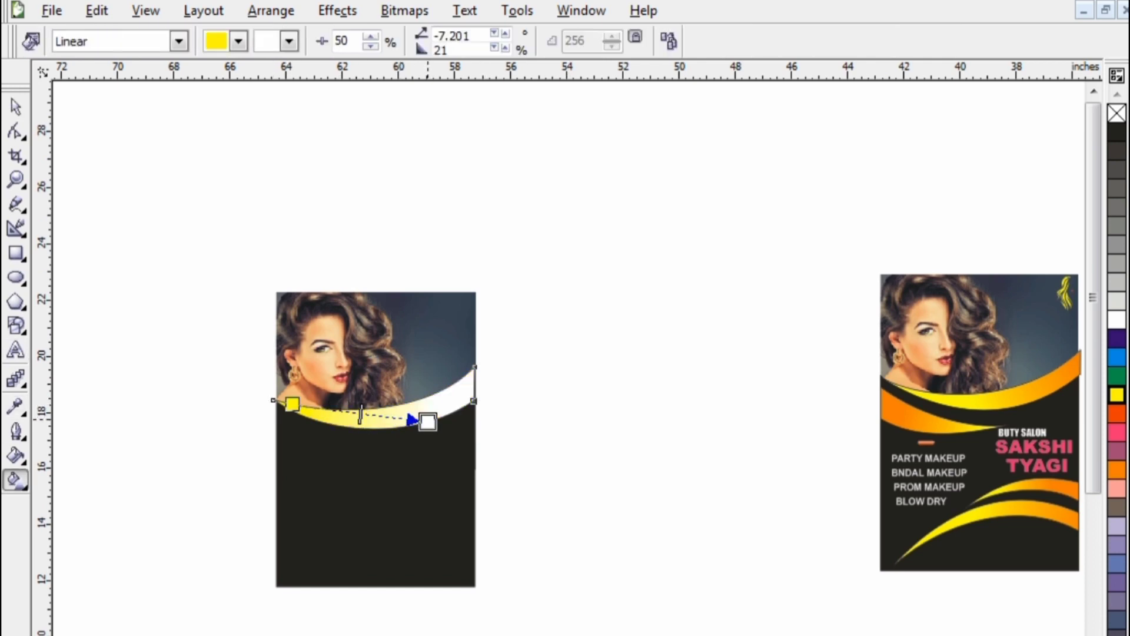
pyautogui.click(289, 40)
pyautogui.click(318, 81)
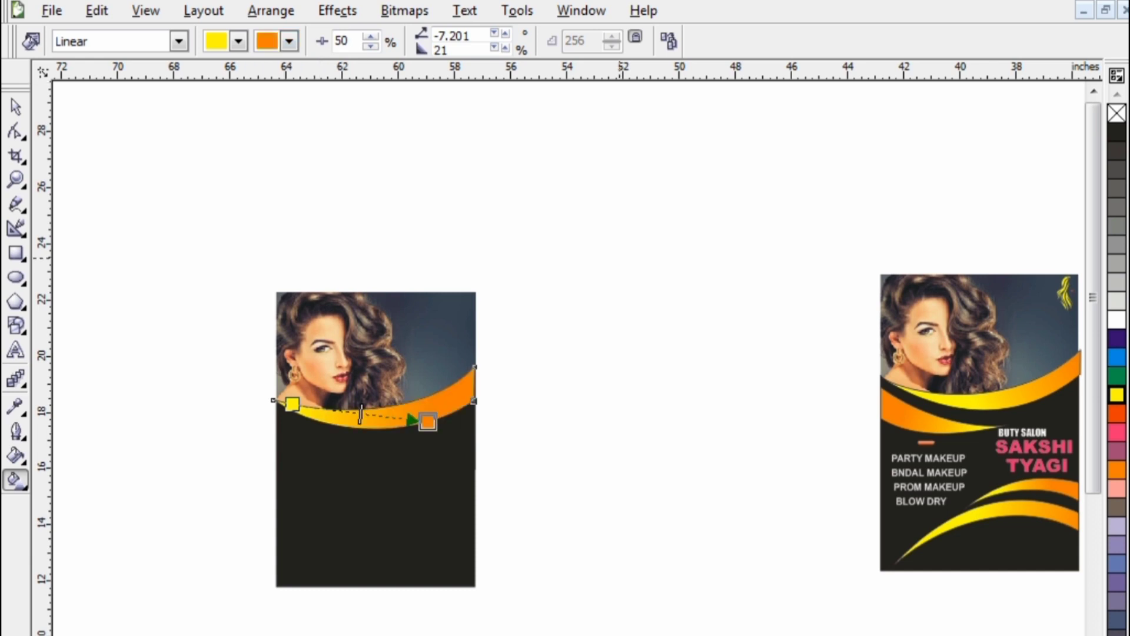
pyautogui.press('Escape')
pyautogui.click(382, 419)
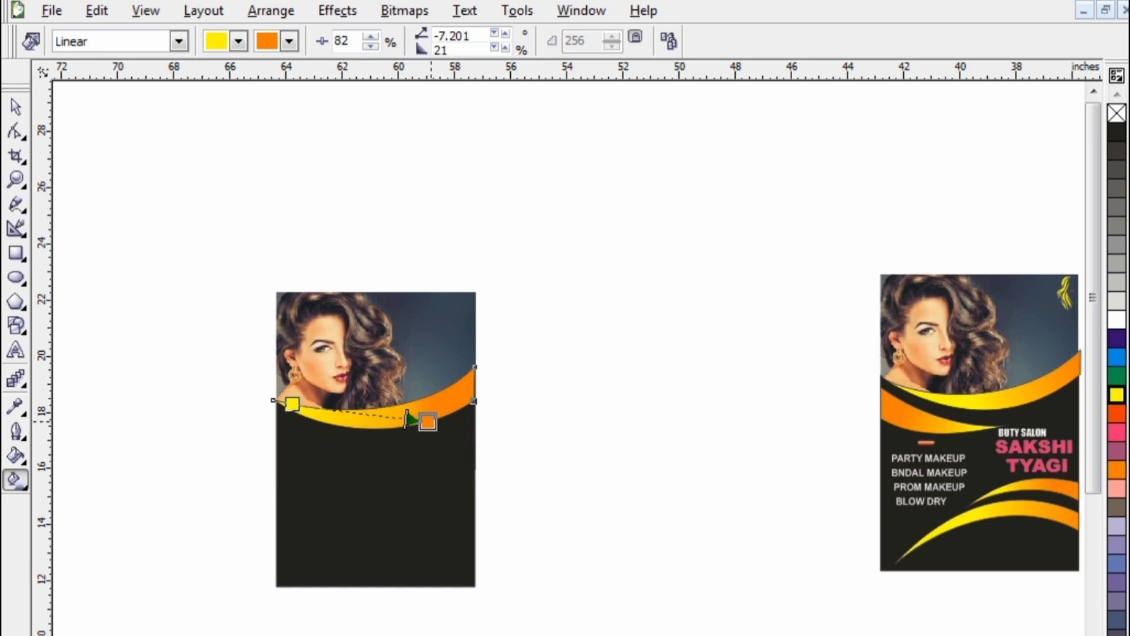
pyautogui.moveTo(428, 421); pyautogui.dragTo(448, 412)
pyautogui.press('Escape')
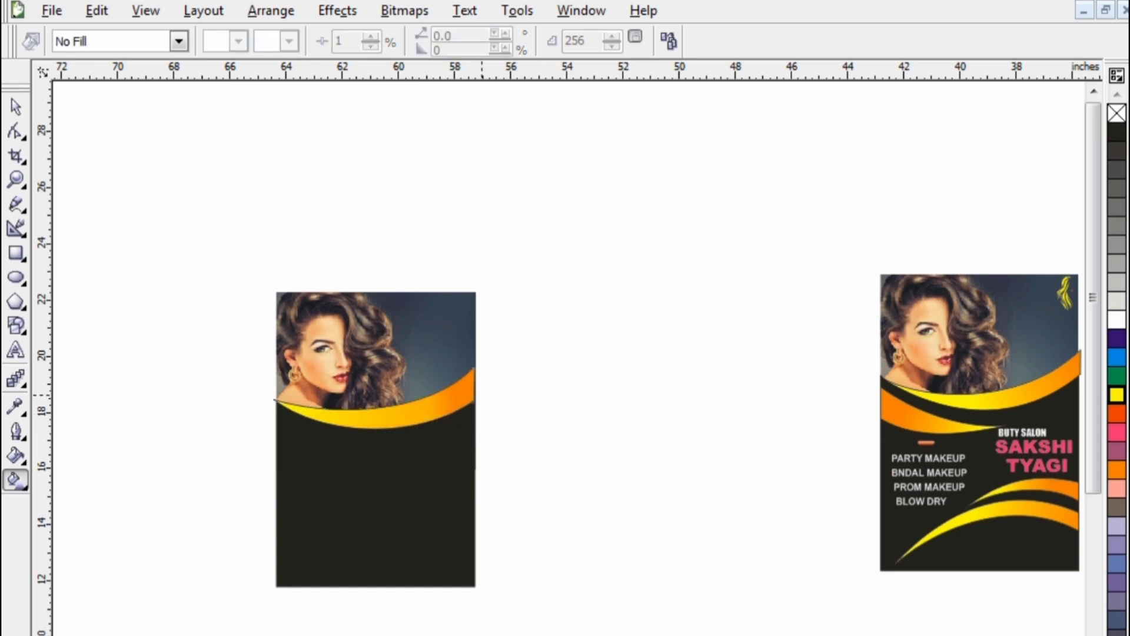
pyautogui.click(16, 106)
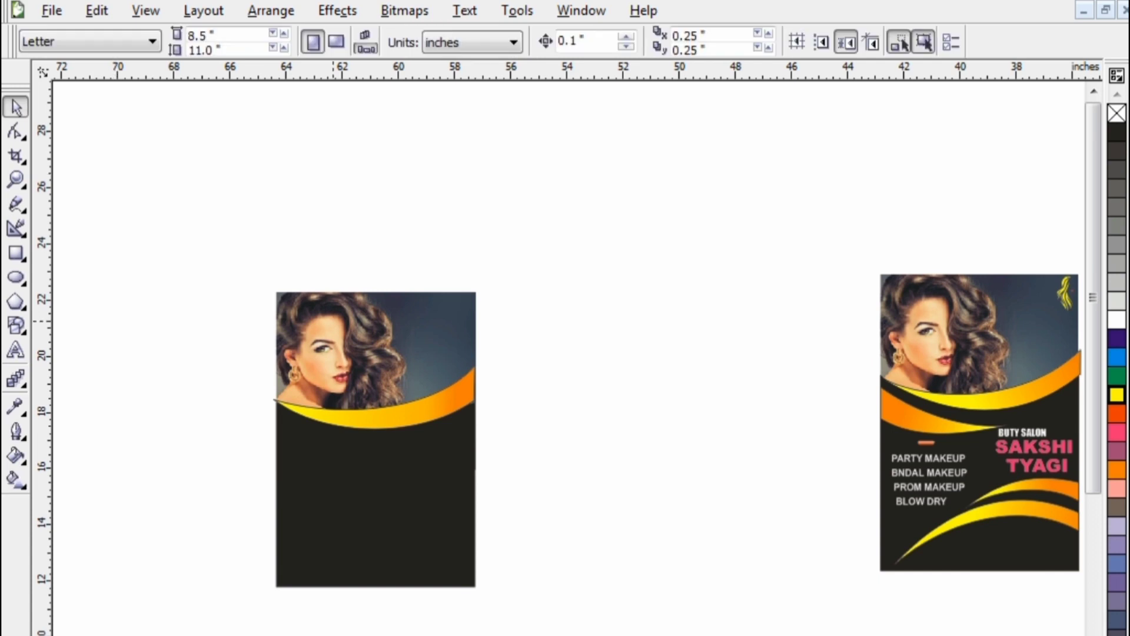
# - Copy and paste the gradient swoosh, move the copy slightly lower and mirror it horizontally
pyautogui.click(434, 394)
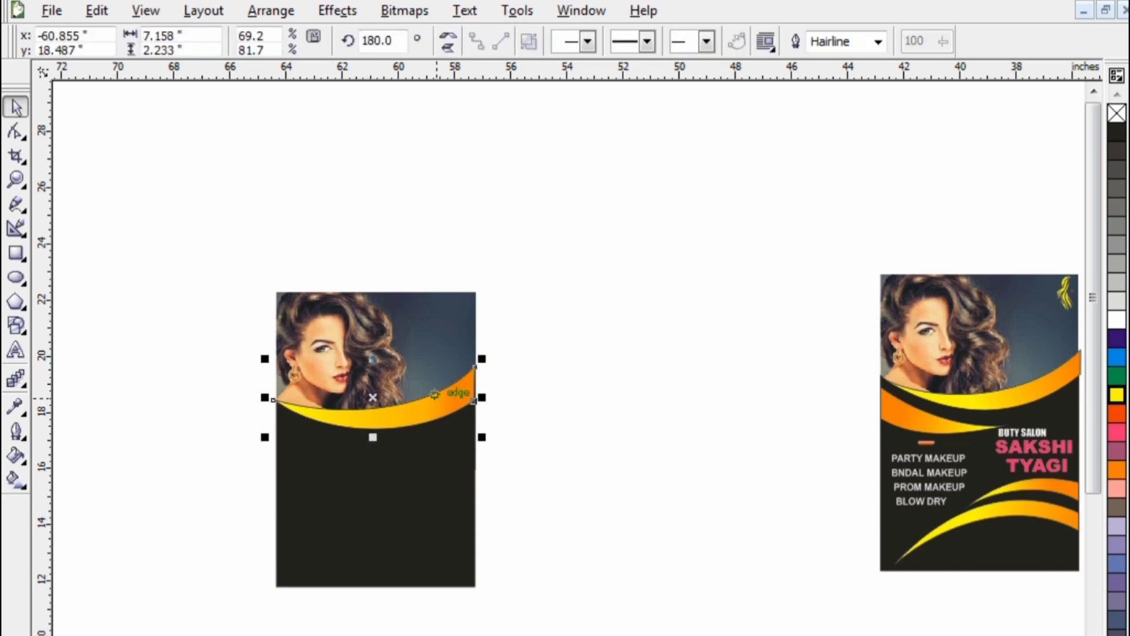
pyautogui.rightClick(435, 394)
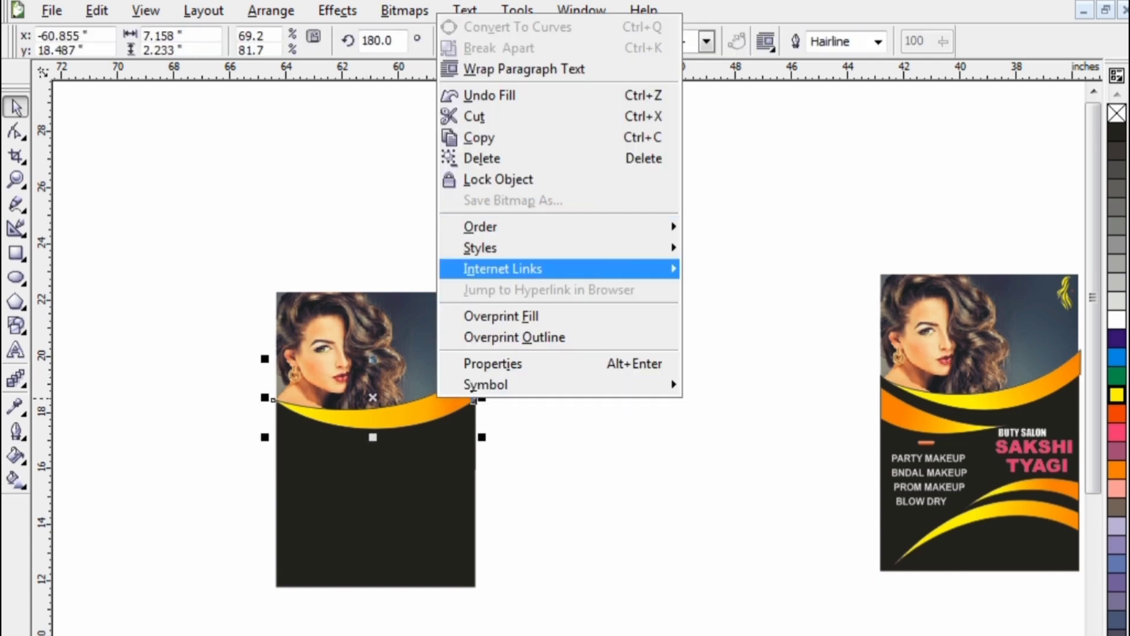
pyautogui.click(523, 137)
pyautogui.rightClick(551, 355)
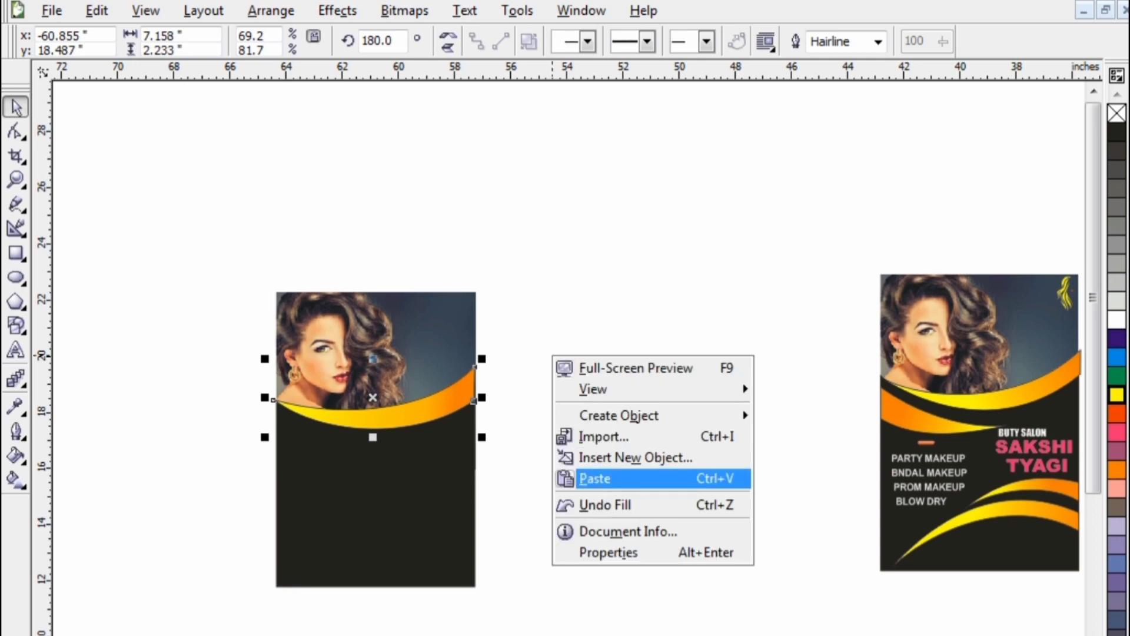
pyautogui.click(593, 477)
pyautogui.moveTo(376, 422); pyautogui.dragTo(376, 428)
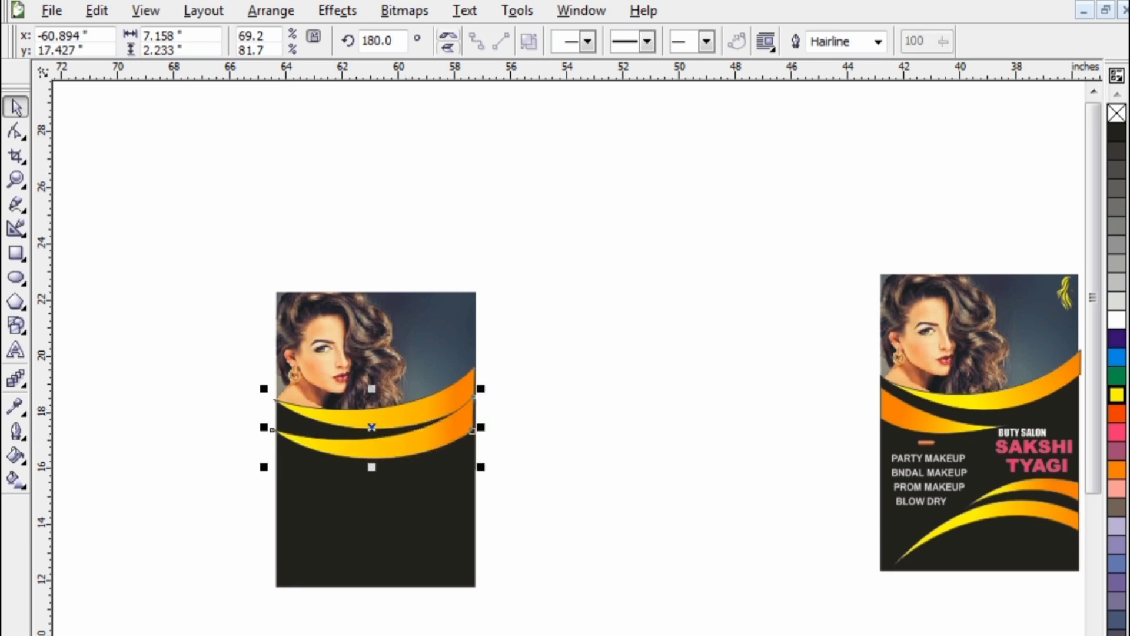
pyautogui.click(448, 36)
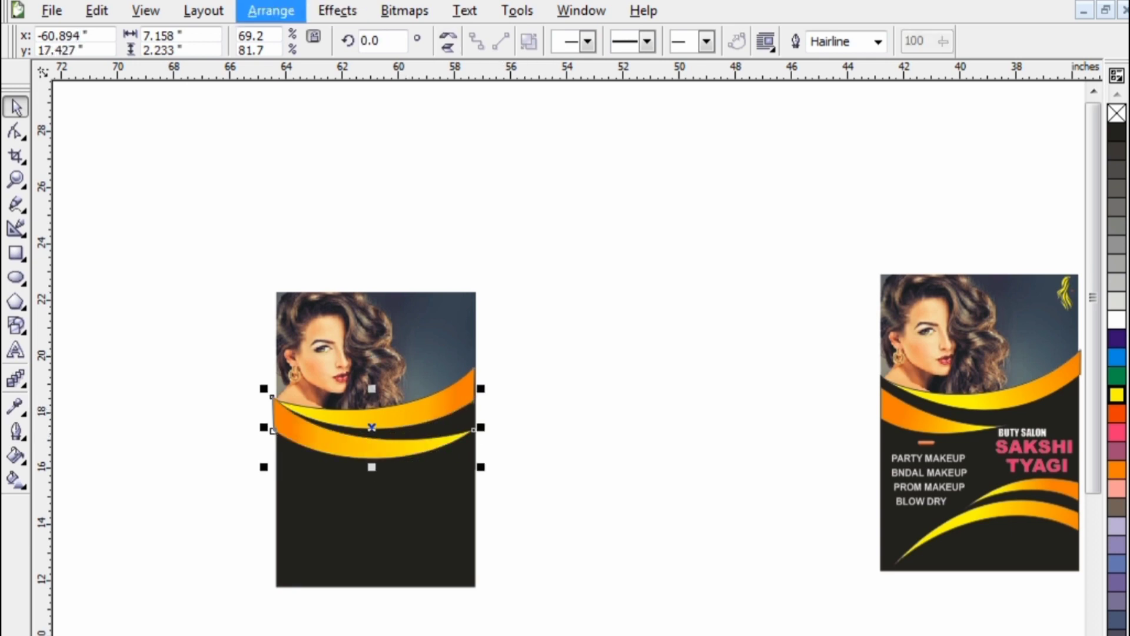
# - PowerClip the mirrored copy inside the flyer frame with Place Inside Container
pyautogui.click(337, 11)
pyautogui.moveTo(363, 299)
pyautogui.click(567, 300)
pyautogui.click(365, 471)
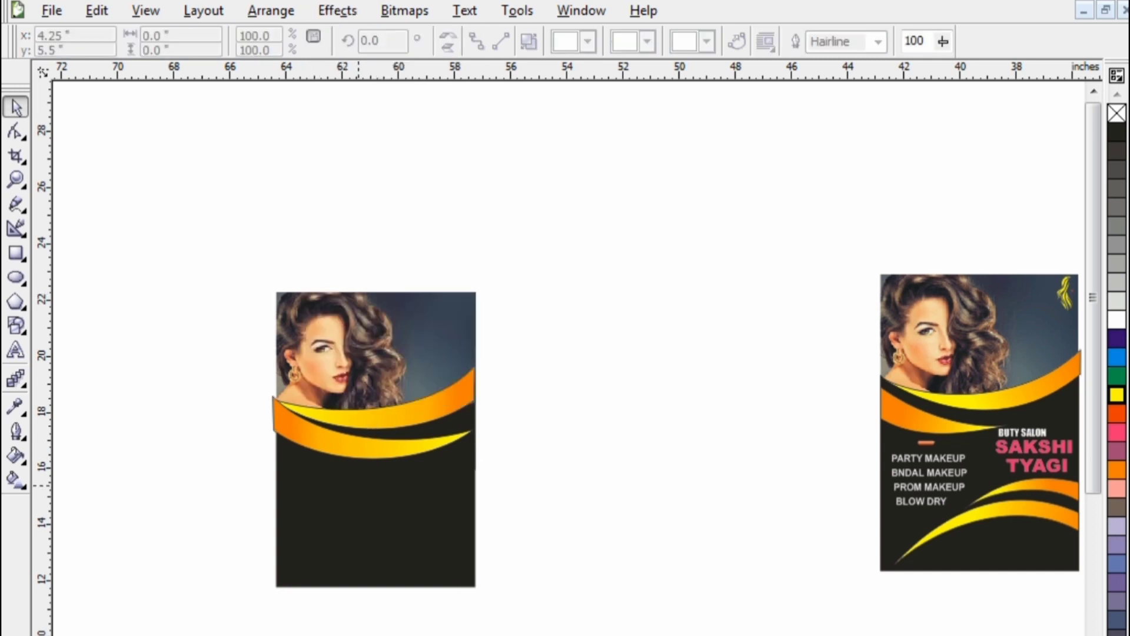
pyautogui.rightClick(363, 486)
# - Inside the PowerClip, move the mirrored swoosh up and left and tilt its left end upward
pyautogui.click(429, 67)
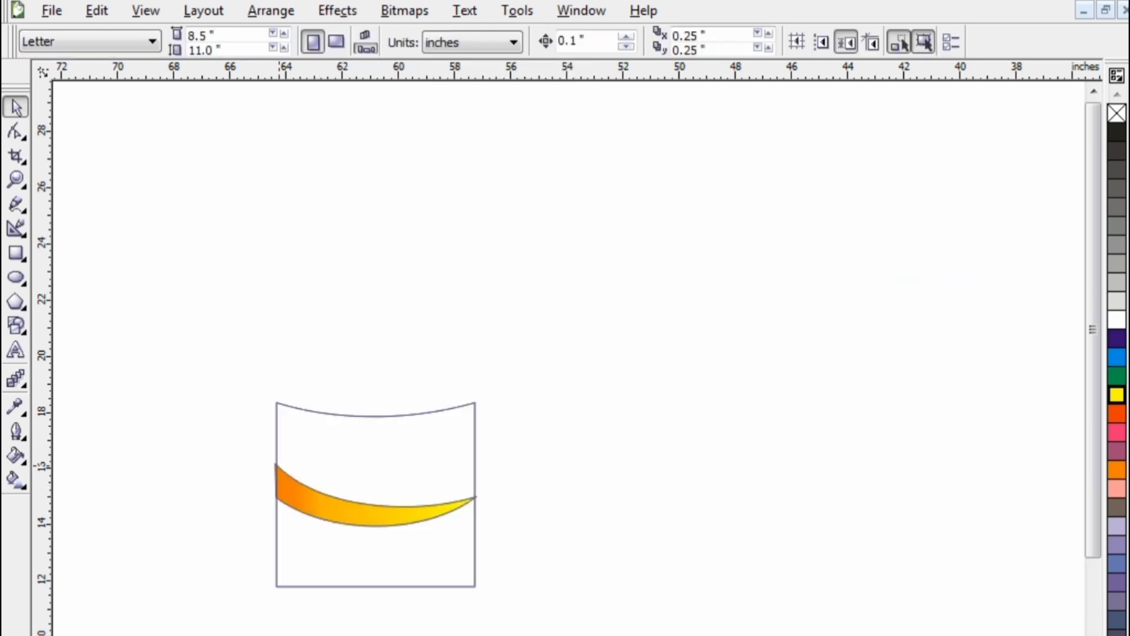
pyautogui.moveTo(330, 506); pyautogui.dragTo(289, 430)
pyautogui.scroll(5, 248, 426)
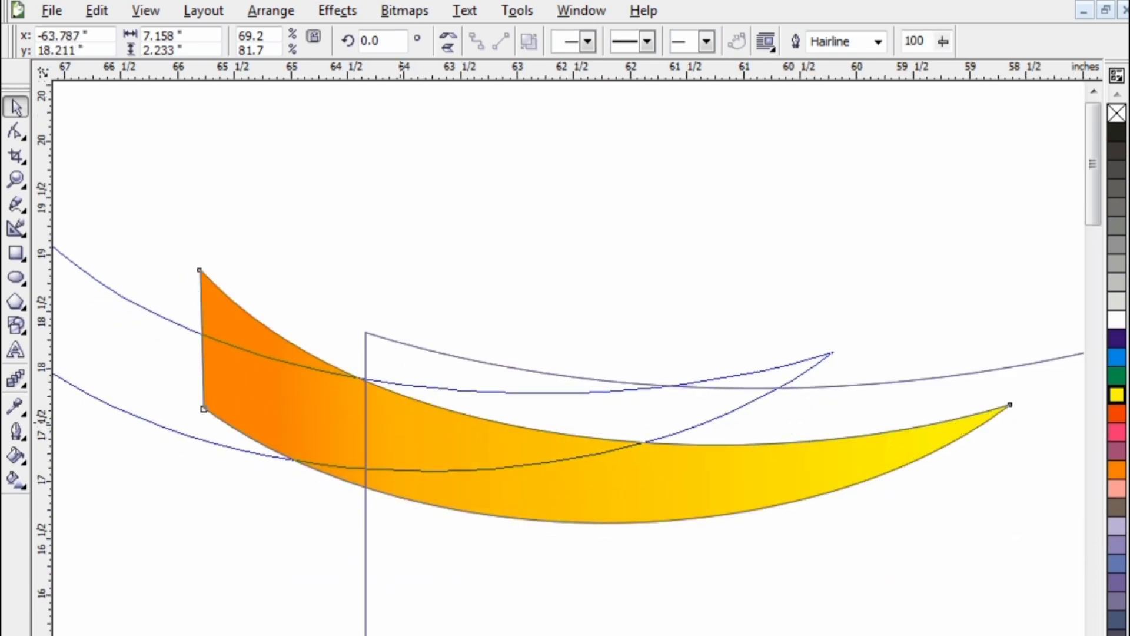
pyautogui.moveTo(70, 373); pyautogui.dragTo(70, 373)
pyautogui.click(70, 373)
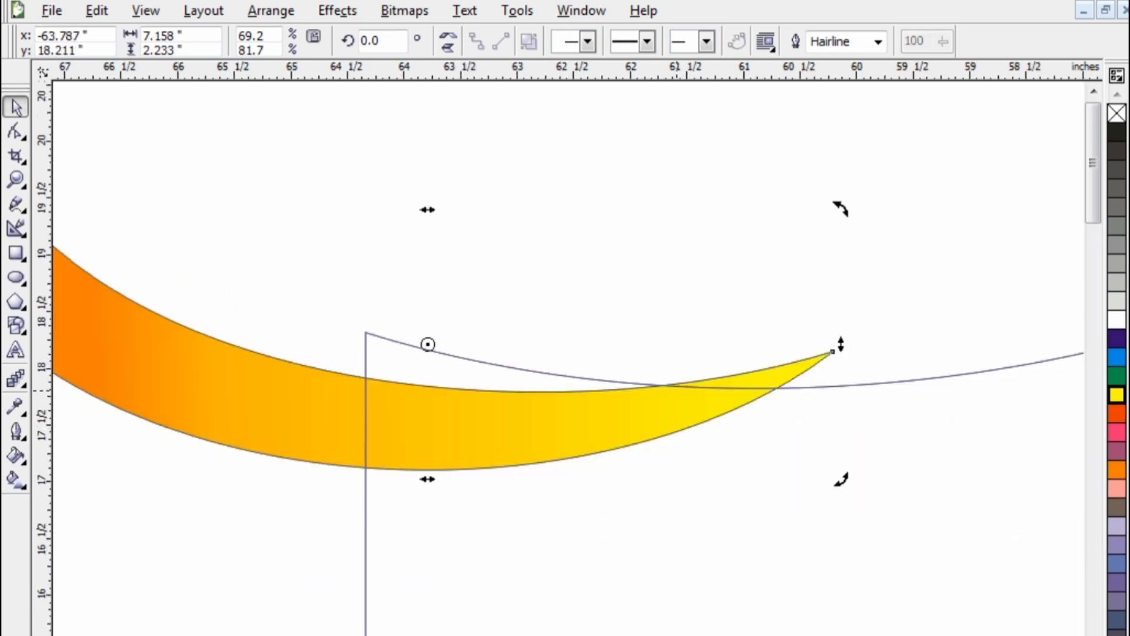
pyautogui.press('Escape')
pyautogui.click(589, 424)
pyautogui.click(589, 424)
pyautogui.moveTo(841, 209); pyautogui.dragTo(493, 477)
pyautogui.scroll(-2, 492, 477)
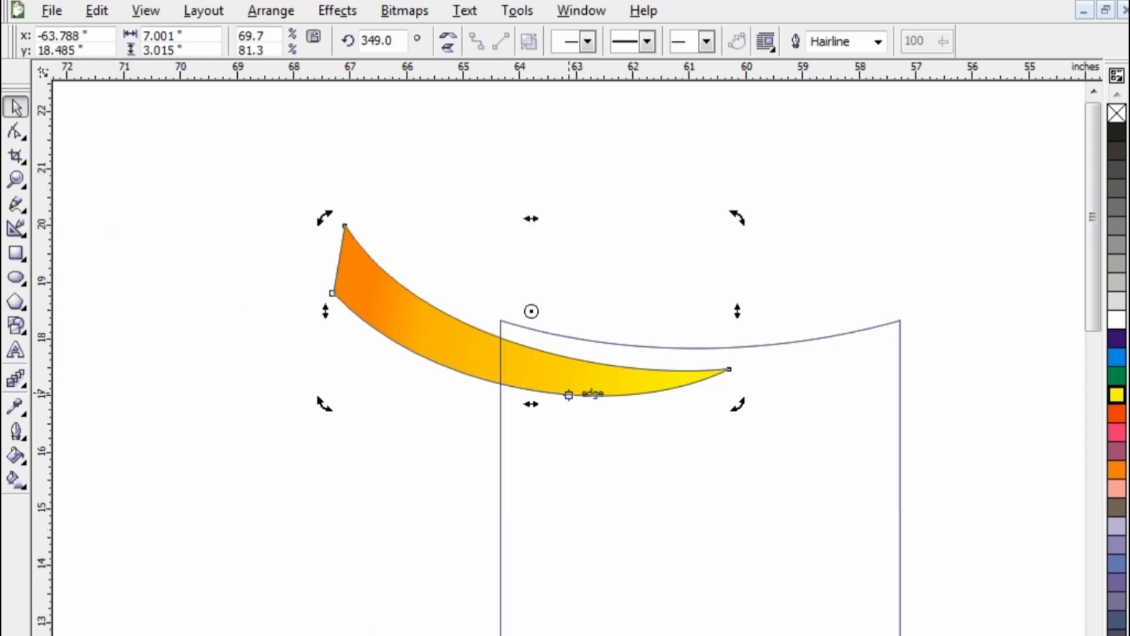
pyautogui.rightClick(591, 364)
pyautogui.click(686, 377)
# - Re-edit the PowerClip contents and tilt the swoosh further to 338.1°
pyautogui.click(597, 273)
pyautogui.click(598, 274)
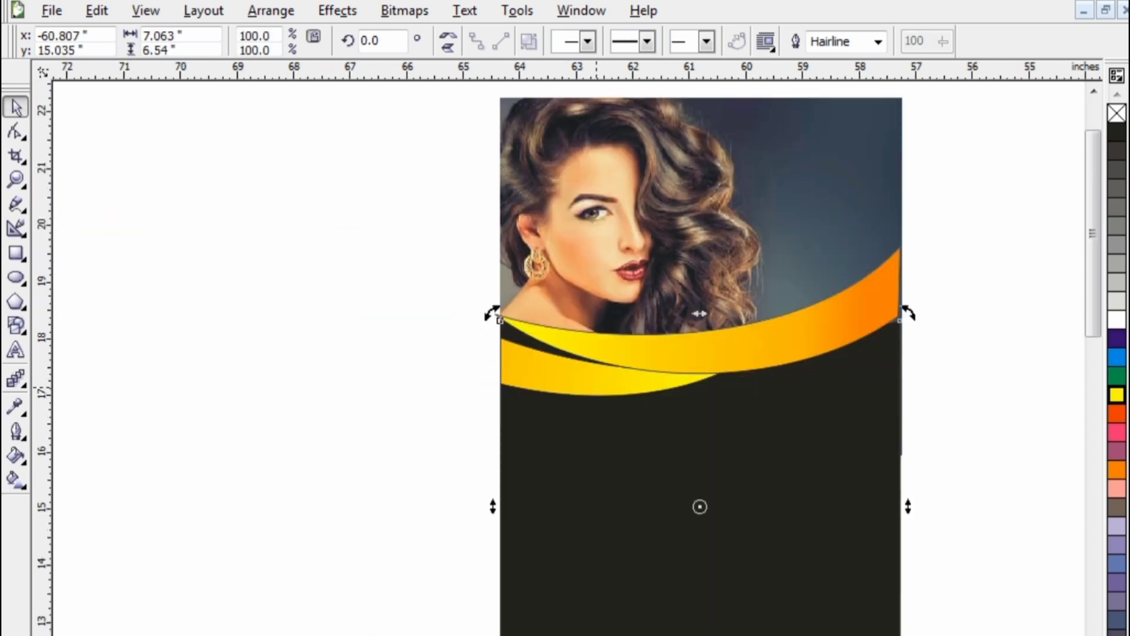
pyautogui.rightClick(598, 274)
pyautogui.click(662, 6)
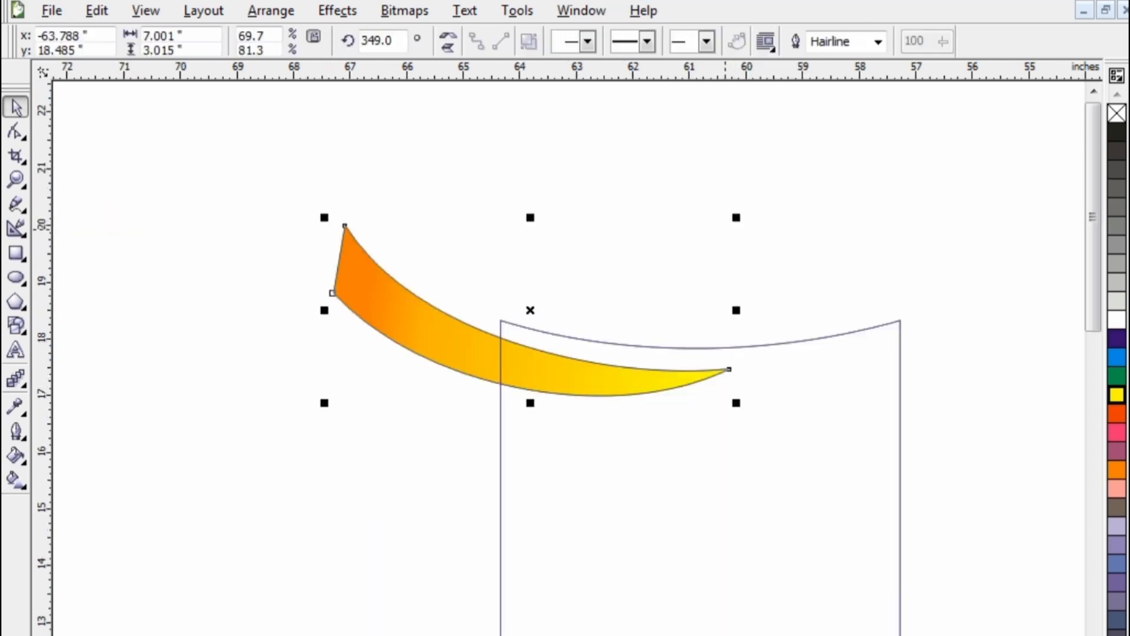
pyautogui.click(353, 265)
pyautogui.moveTo(323, 220); pyautogui.dragTo(345, 182)
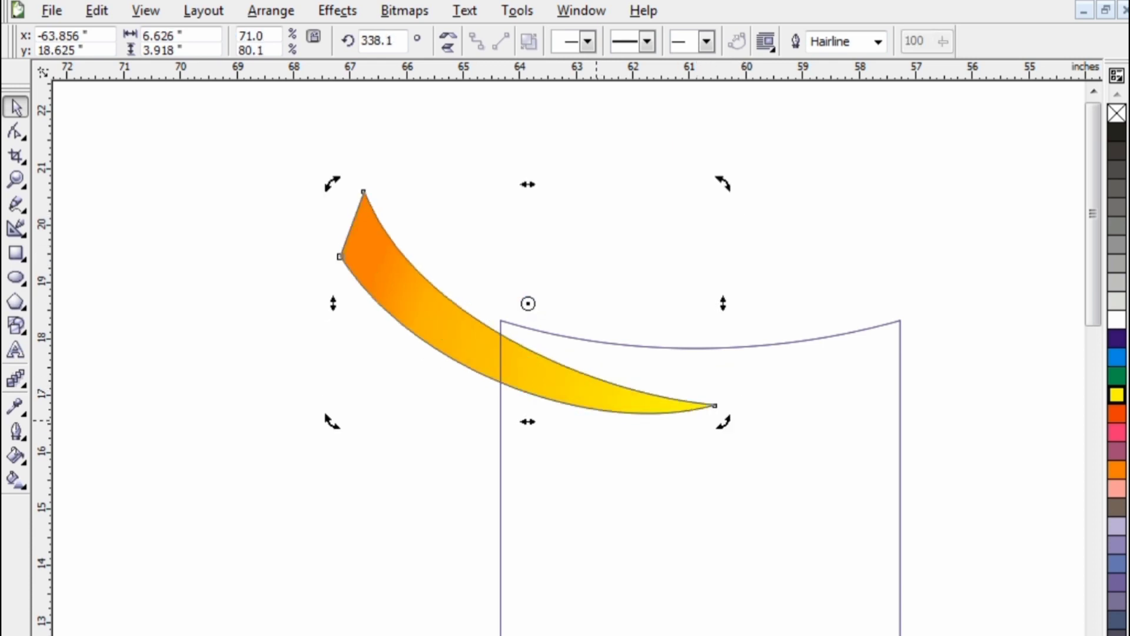
pyautogui.rightClick(595, 411)
pyautogui.click(668, 10)
# - Shift the clipped swoosh slightly right and rotate it back to about 345.9°
pyautogui.click(595, 412)
pyautogui.click(596, 411)
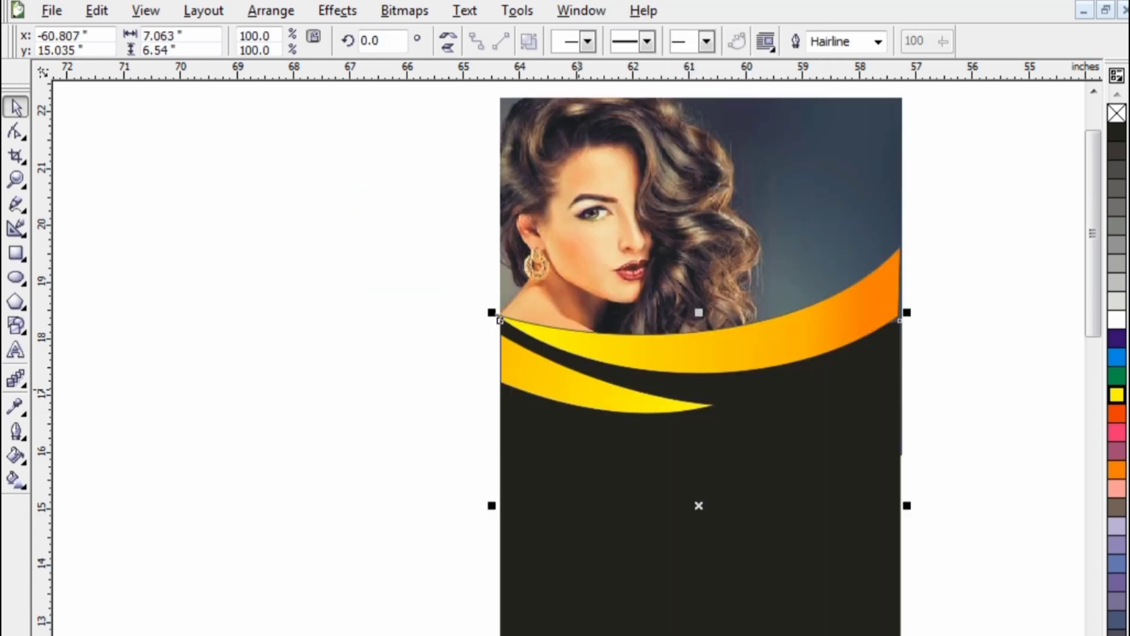
pyautogui.rightClick(595, 411)
pyautogui.click(662, 7)
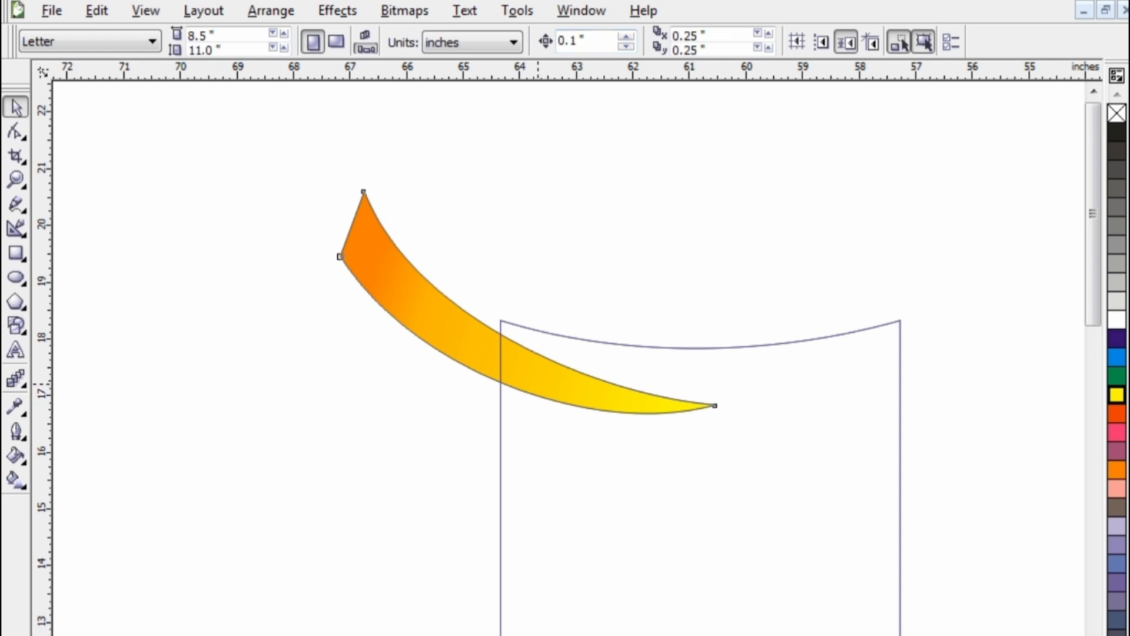
pyautogui.moveTo(448, 295); pyautogui.dragTo(467, 299)
pyautogui.click(467, 298)
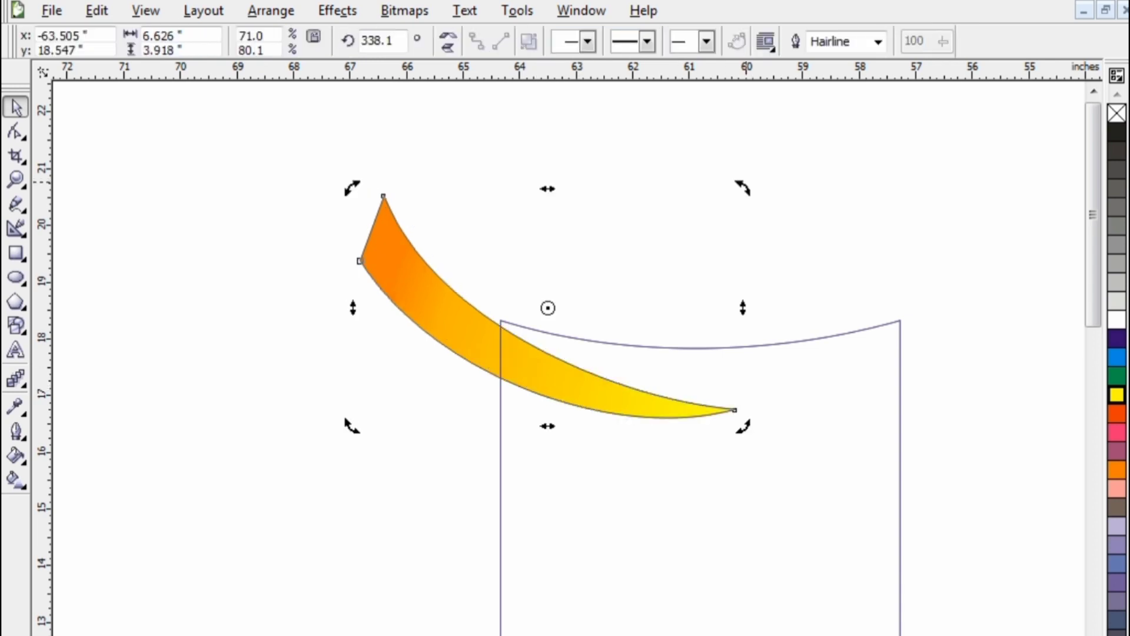
pyautogui.moveTo(743, 425); pyautogui.dragTo(759, 406)
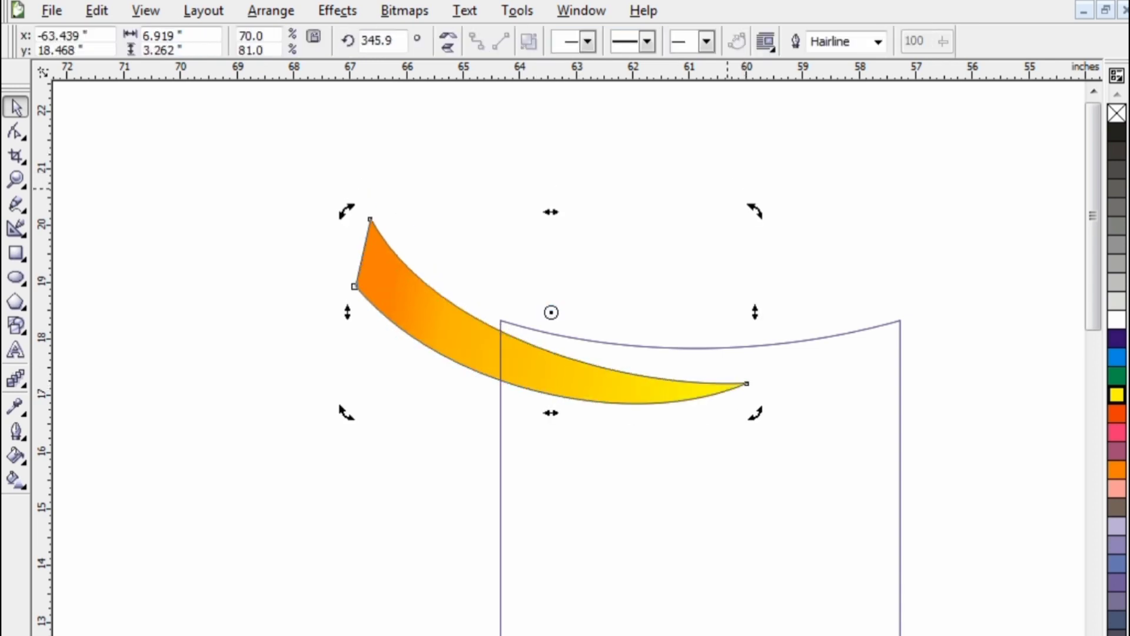
pyautogui.click(513, 385)
# - Select the swoosh's left end node, finish editing the panel contents, and zoom out
pyautogui.click(15, 132)
pyautogui.click(354, 287)
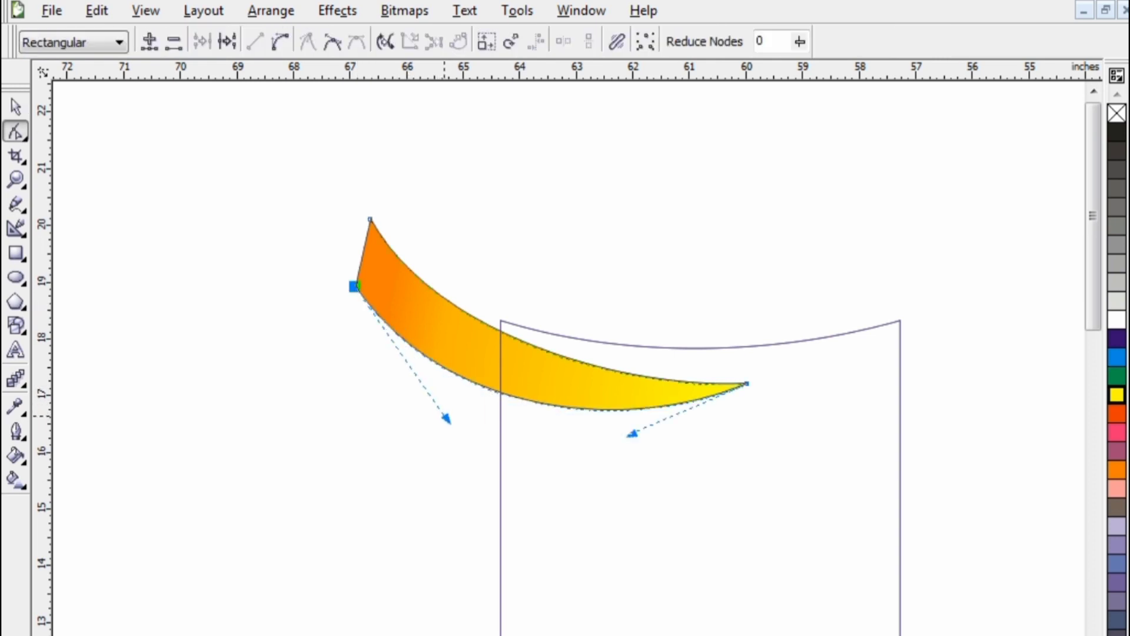
pyautogui.rightClick(481, 347)
pyautogui.click(501, 359)
pyautogui.press('space')
pyautogui.rightClick(501, 359)
pyautogui.press('Escape')
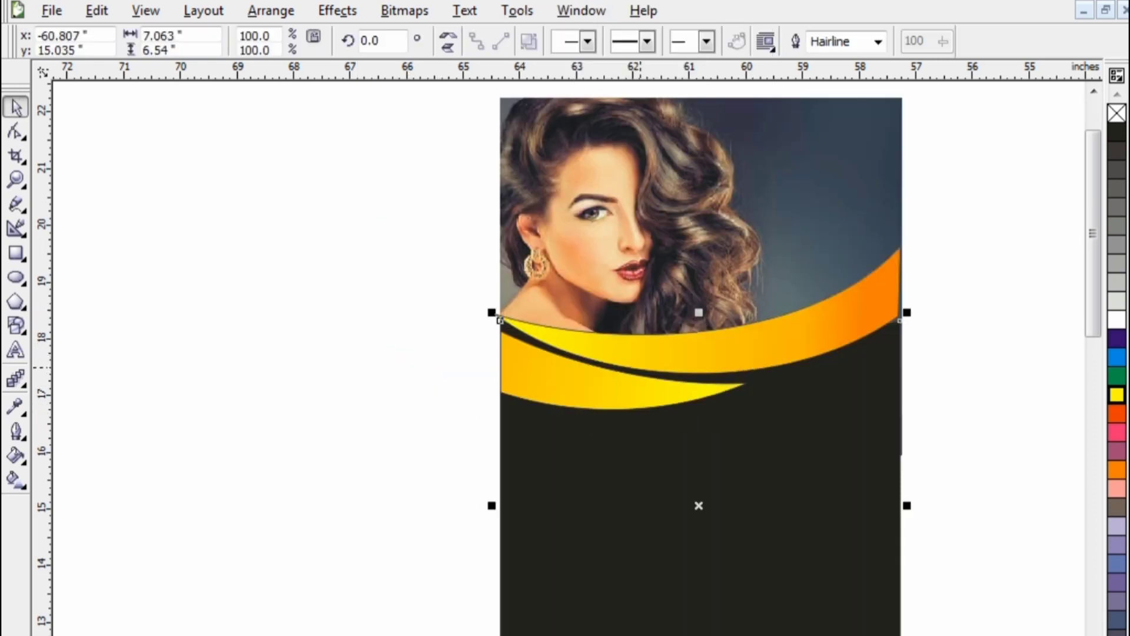
pyautogui.scroll(-3, 501, 358)
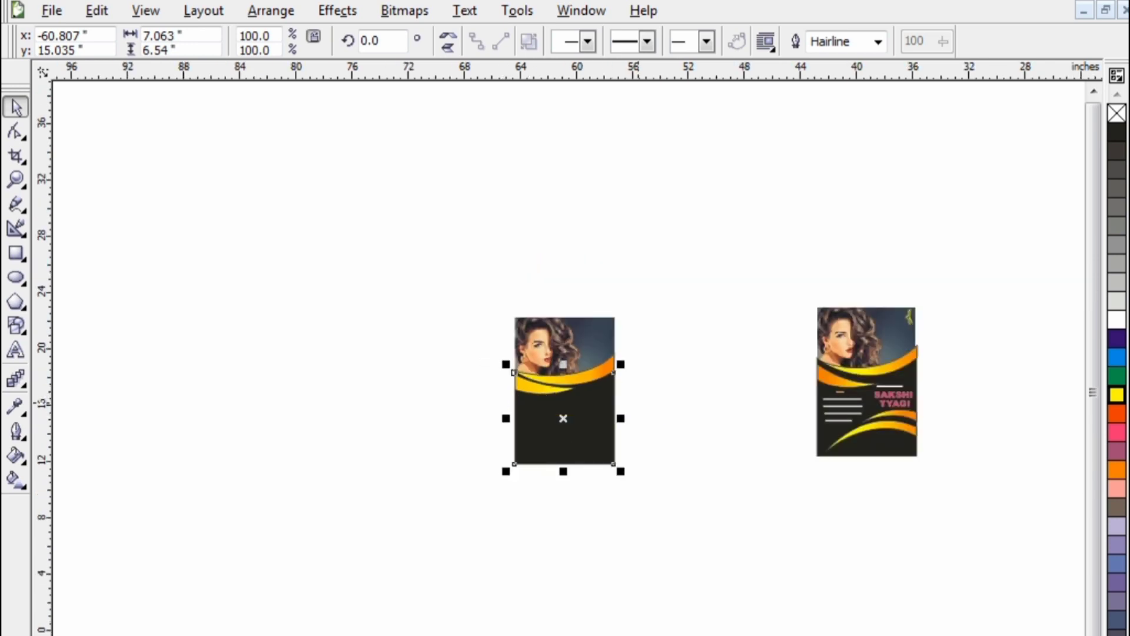
# - Select the finished reference flyer and move it closer to the new flyer
pyautogui.press('Escape')
pyautogui.scroll(2, 538, 392)
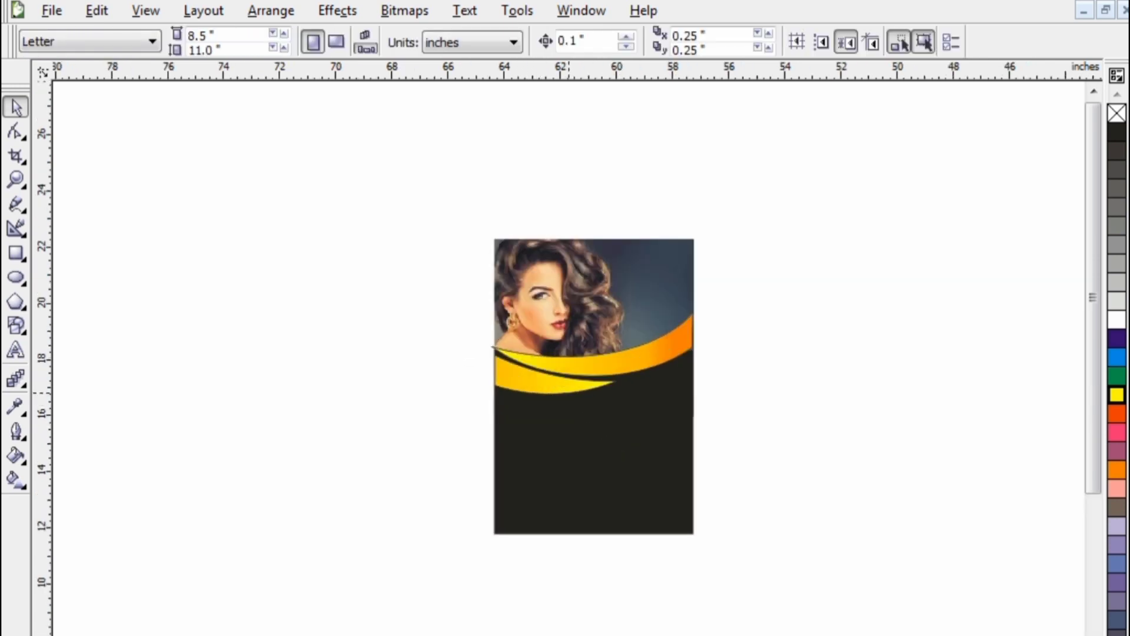
pyautogui.scroll(-2, 503, 397)
pyautogui.moveTo(775, 283); pyautogui.dragTo(969, 502)
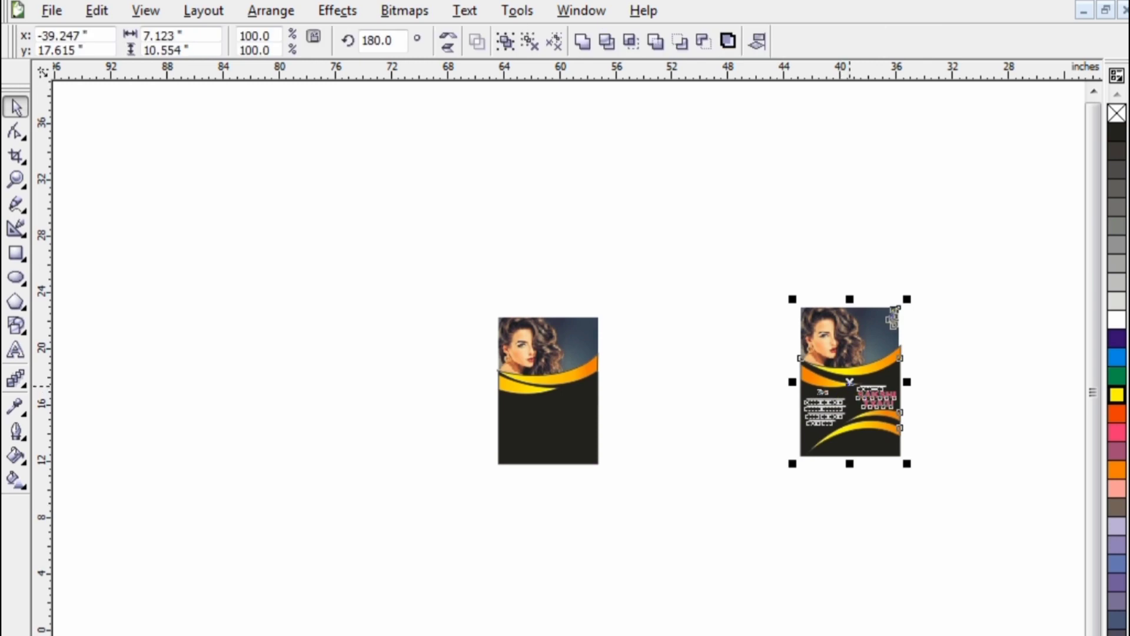
pyautogui.moveTo(851, 397); pyautogui.dragTo(695, 418)
pyautogui.scroll(2, 655, 414)
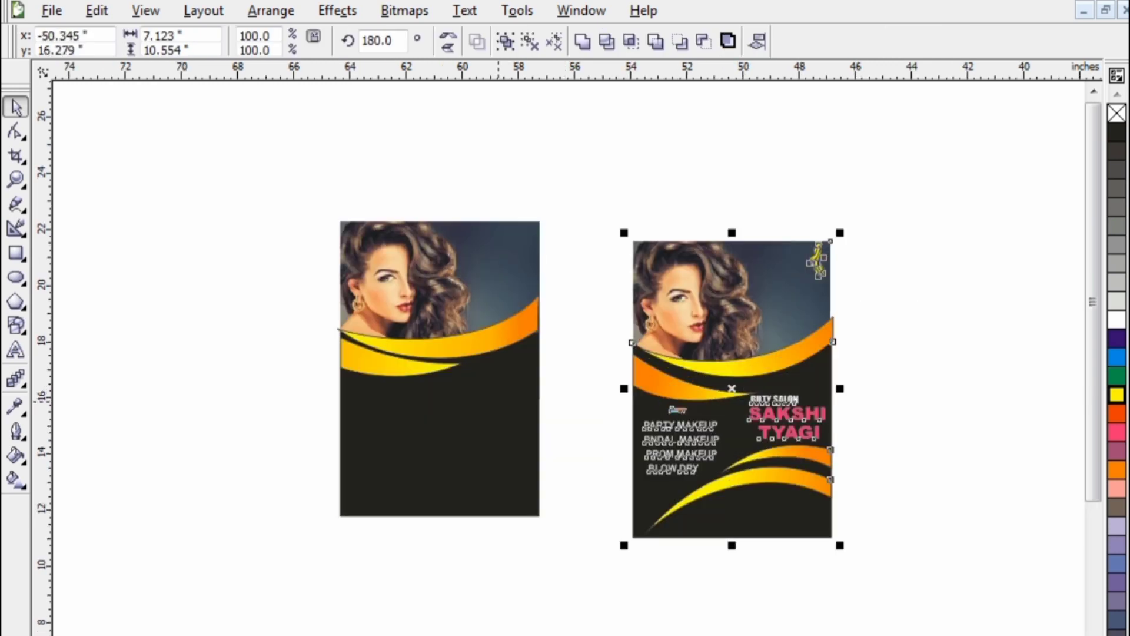
# - Drag a copy of the left flyer's yellow swoosh below, then enter and leave the panel's PowerClip contents
pyautogui.click(400, 360)
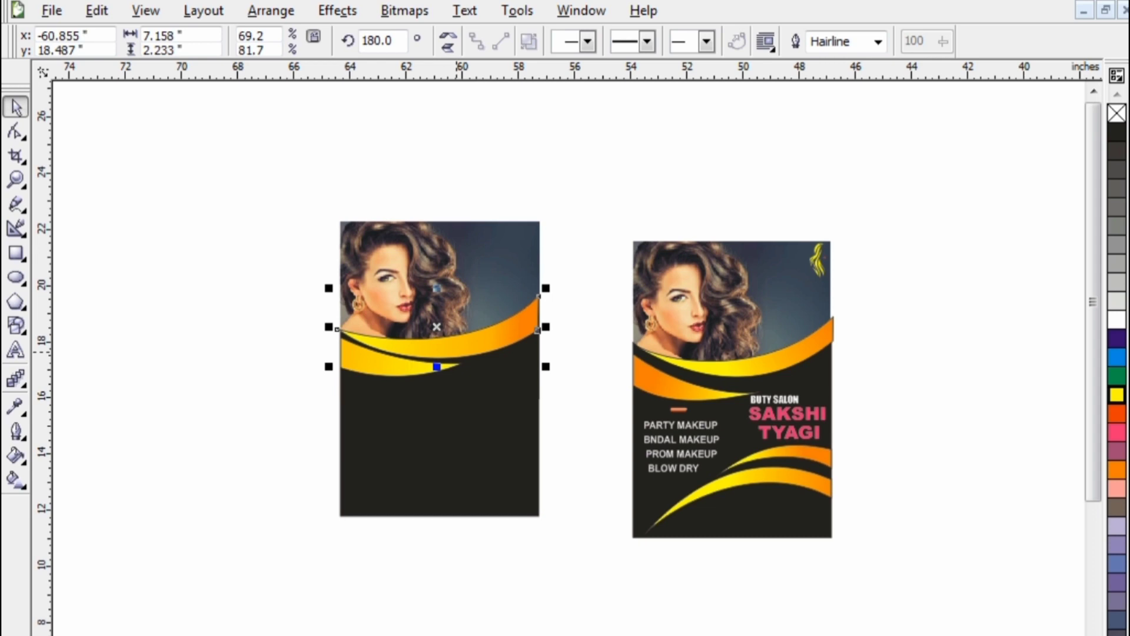
pyautogui.moveTo(436, 347); pyautogui.dragTo(842, 547)
pyautogui.click(354, 421)
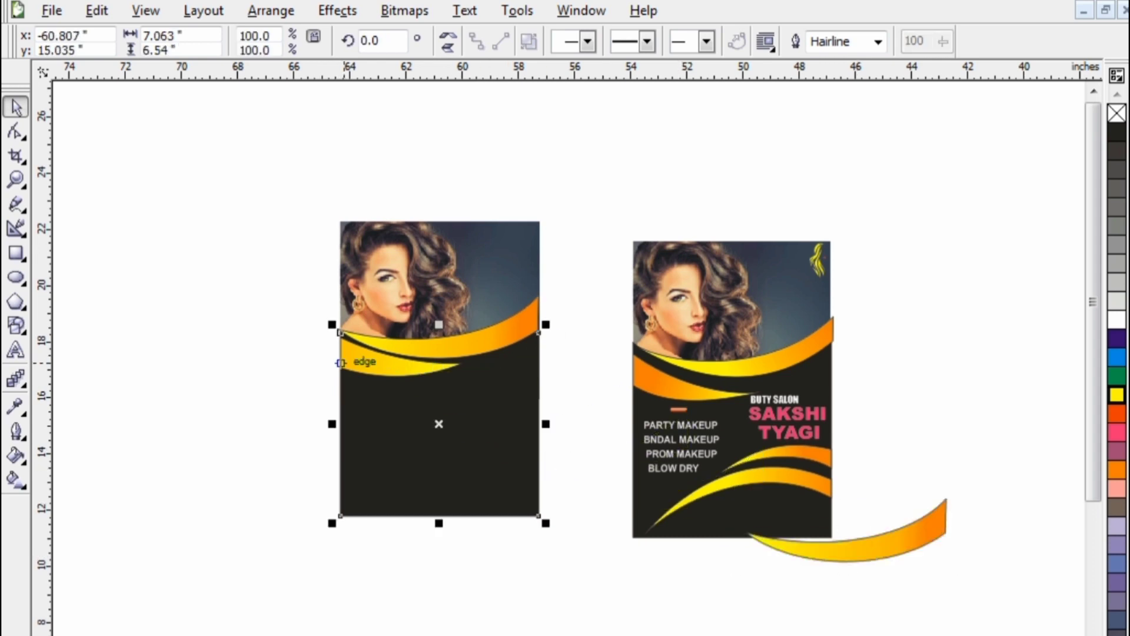
pyautogui.rightClick(351, 425)
pyautogui.click(400, 5)
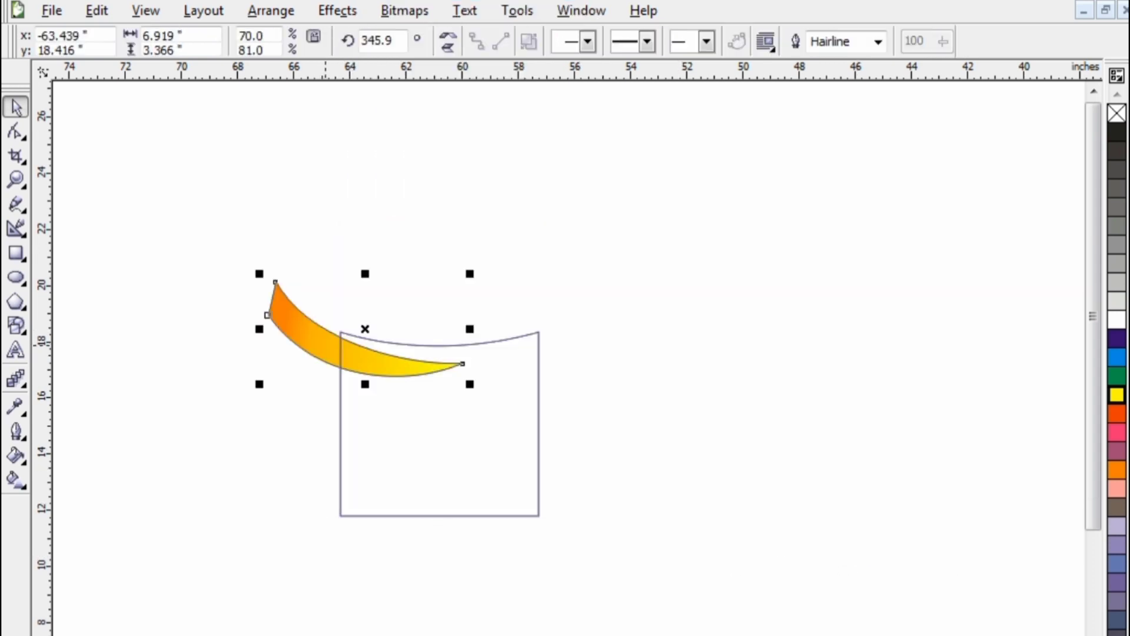
pyautogui.rightClick(327, 344)
pyautogui.click(391, 359)
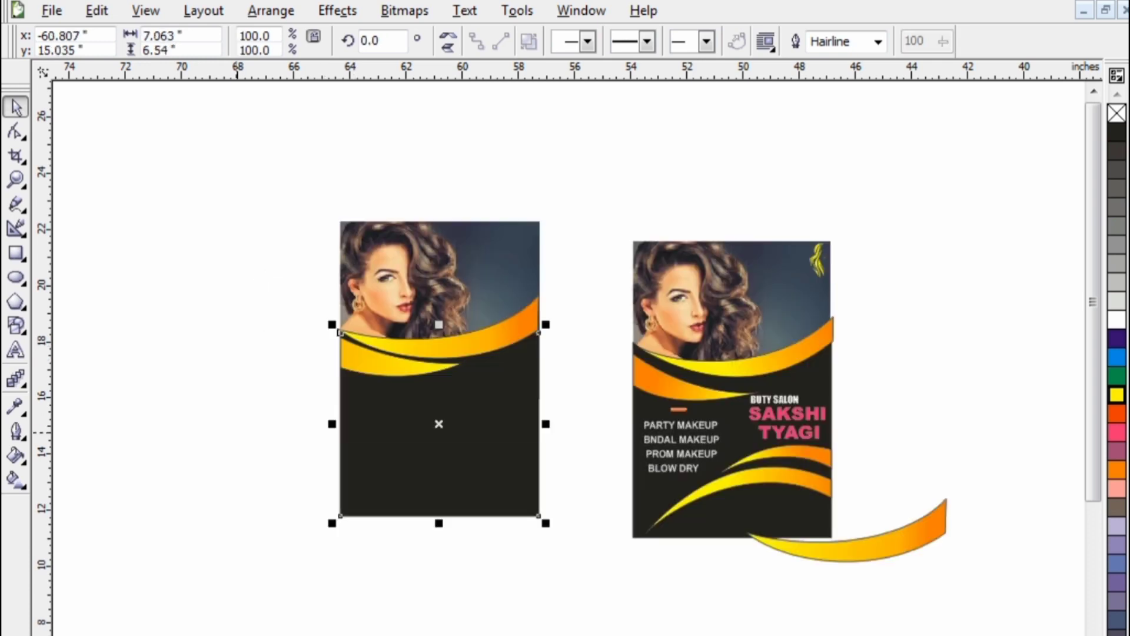
pyautogui.rightClick(234, 434)
pyautogui.click(354, 583)
# - Place the swoosh copy across the lower black panel, tilted with its left tip lower
pyautogui.moveTo(306, 330); pyautogui.dragTo(371, 470)
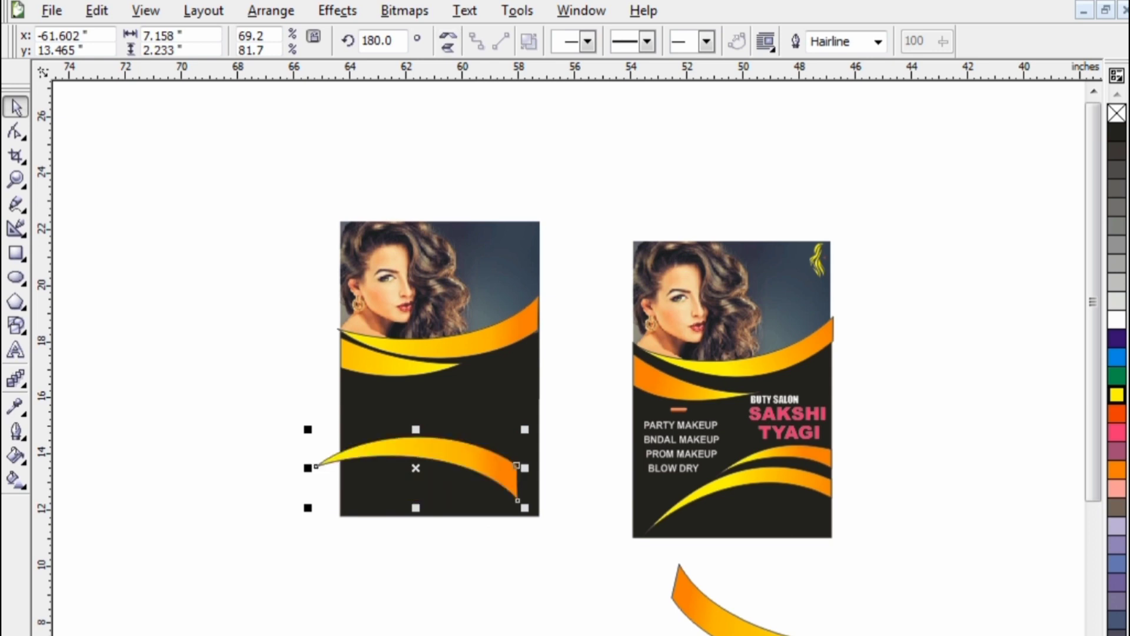
pyautogui.click(377, 454)
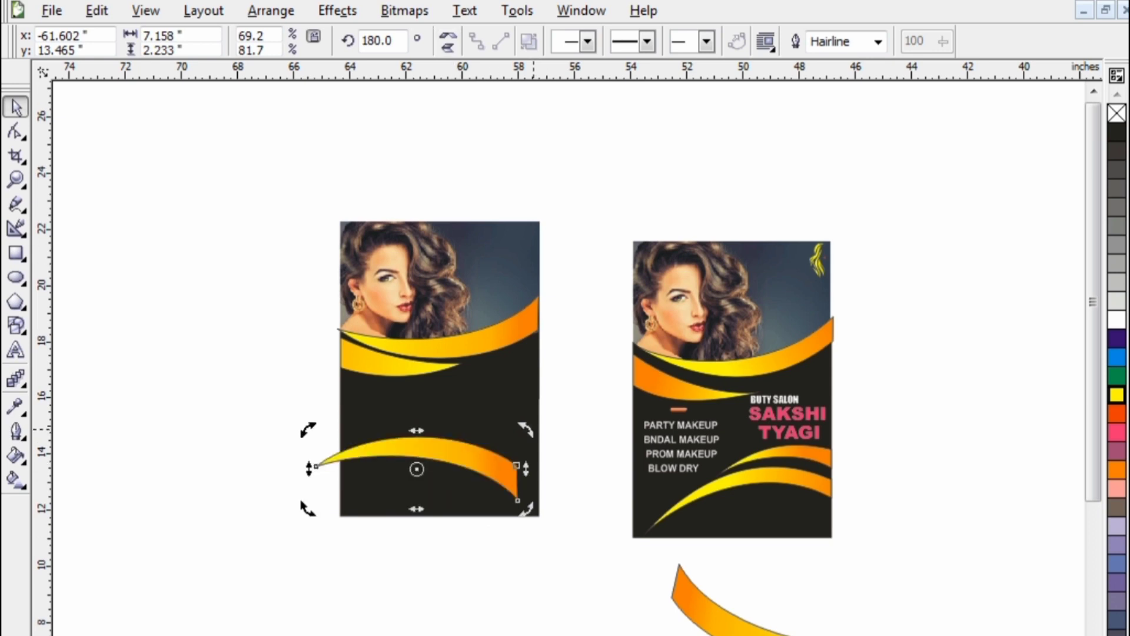
pyautogui.click(438, 413)
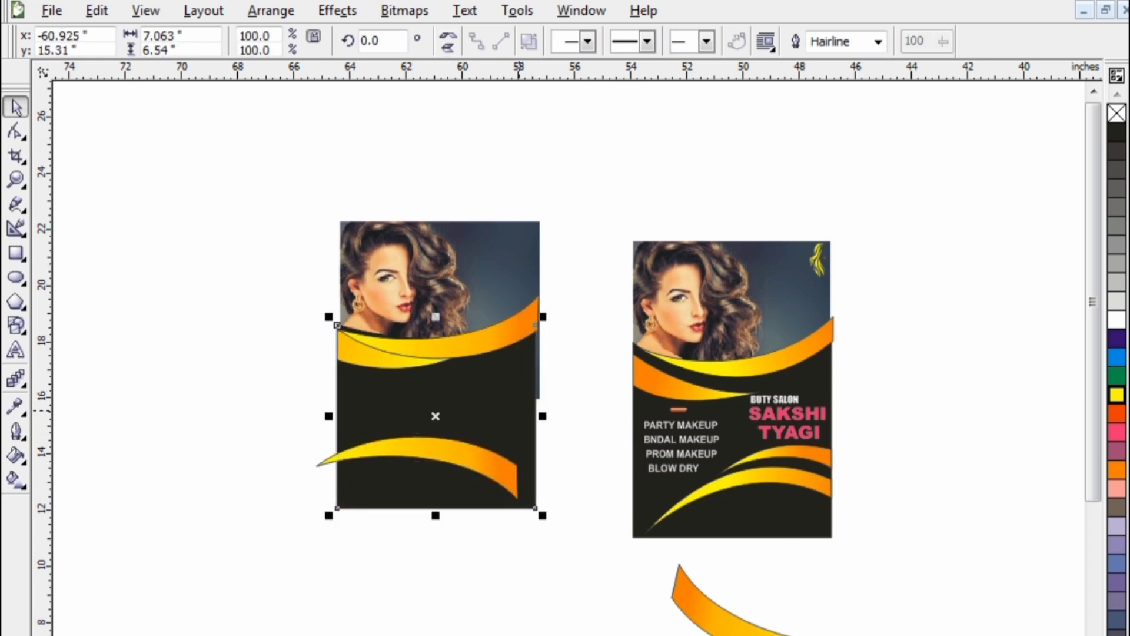
pyautogui.click(505, 474)
pyautogui.click(505, 470)
pyautogui.click(514, 465)
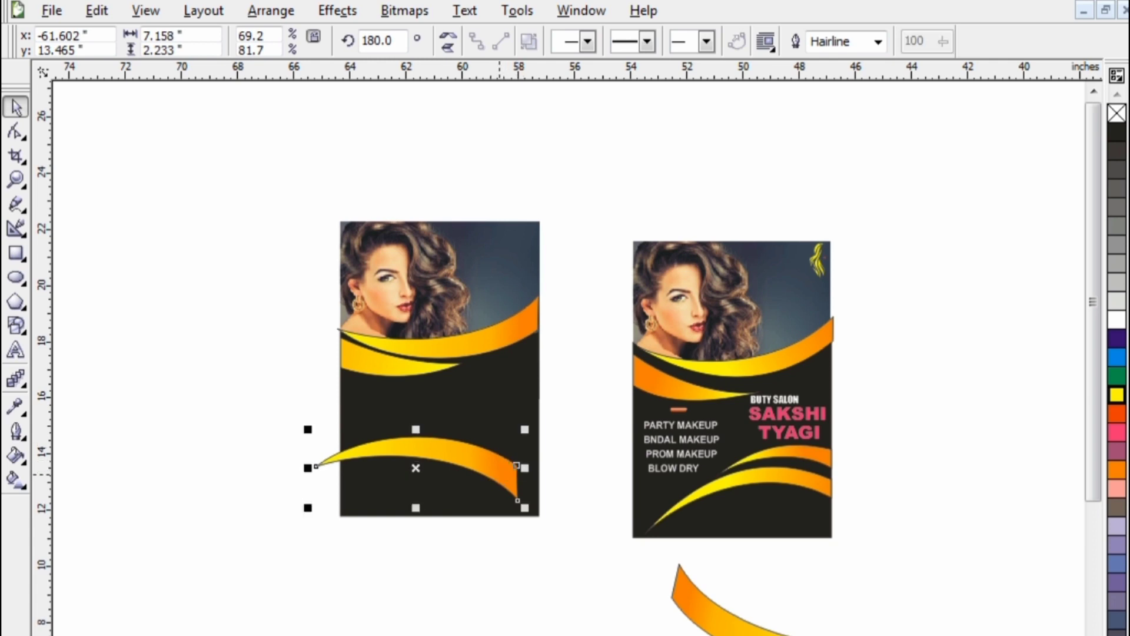
pyautogui.click(516, 465)
pyautogui.moveTo(316, 415); pyautogui.dragTo(310, 467)
pyautogui.moveTo(441, 452); pyautogui.dragTo(463, 448)
pyautogui.press('F10')
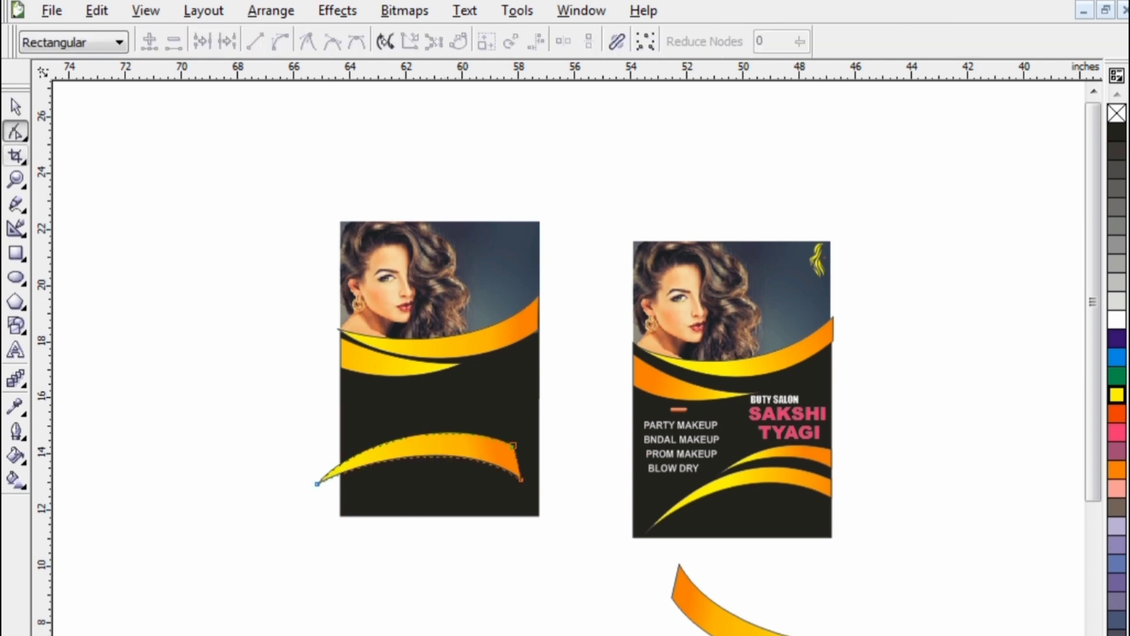
# - Shift the lower swoosh right and snap its corners and end nodes onto the flyer edges
pyautogui.press('space')
pyautogui.scroll(2, 311, 487)
pyautogui.moveTo(329, 481); pyautogui.dragTo(370, 473)
pyautogui.press('F10')
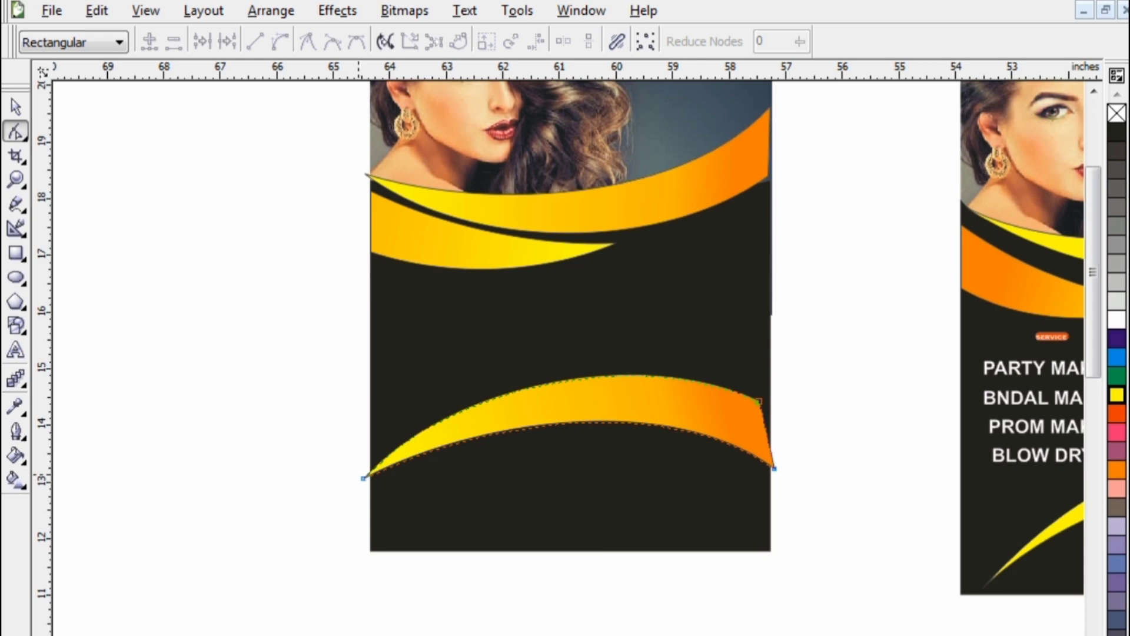
pyautogui.click(363, 478)
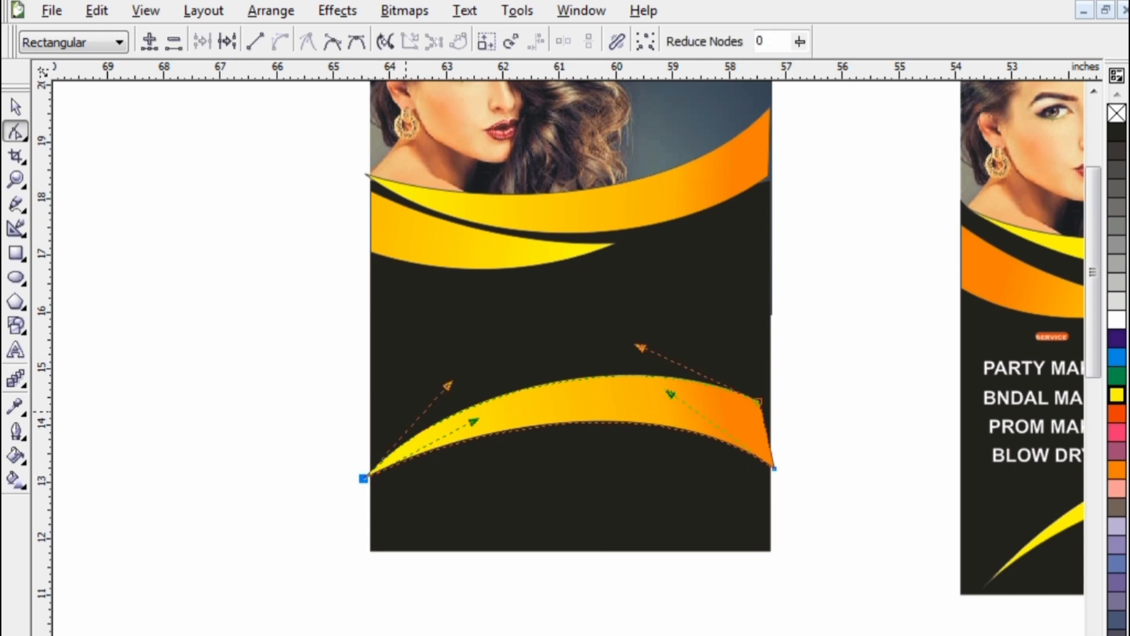
pyautogui.moveTo(474, 421); pyautogui.dragTo(466, 393)
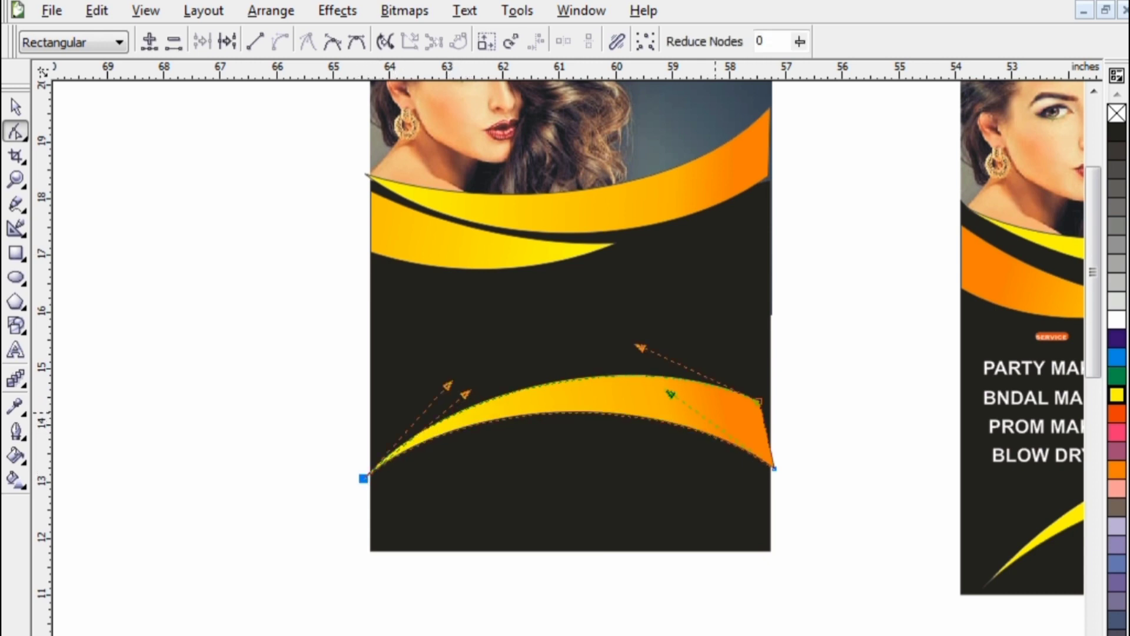
pyautogui.moveTo(759, 402); pyautogui.dragTo(772, 398)
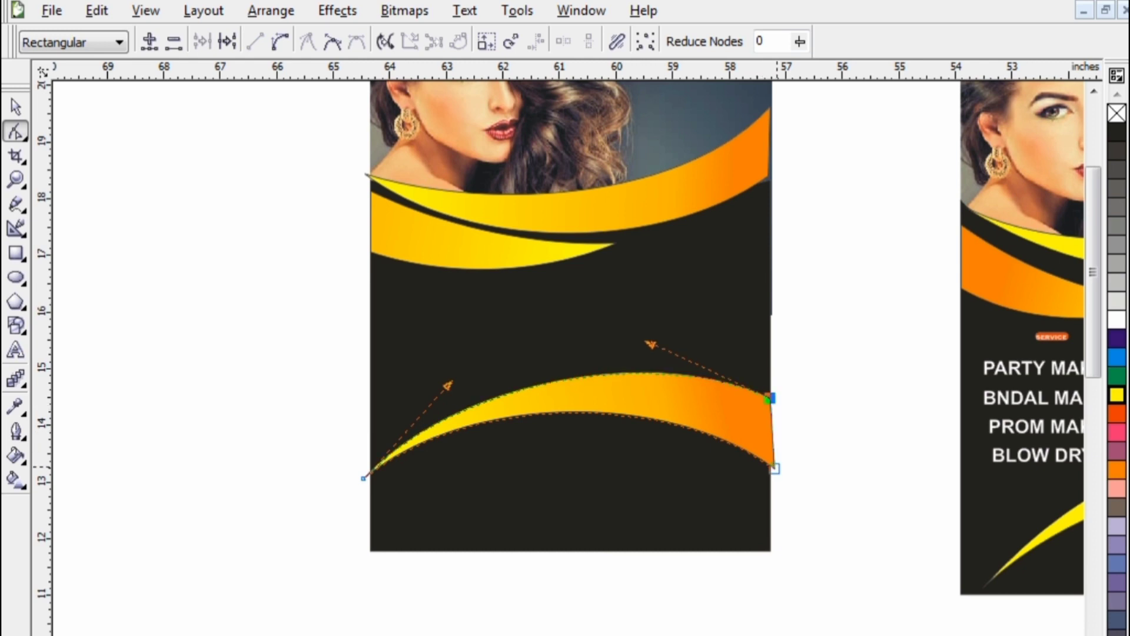
pyautogui.moveTo(775, 468); pyautogui.dragTo(758, 465)
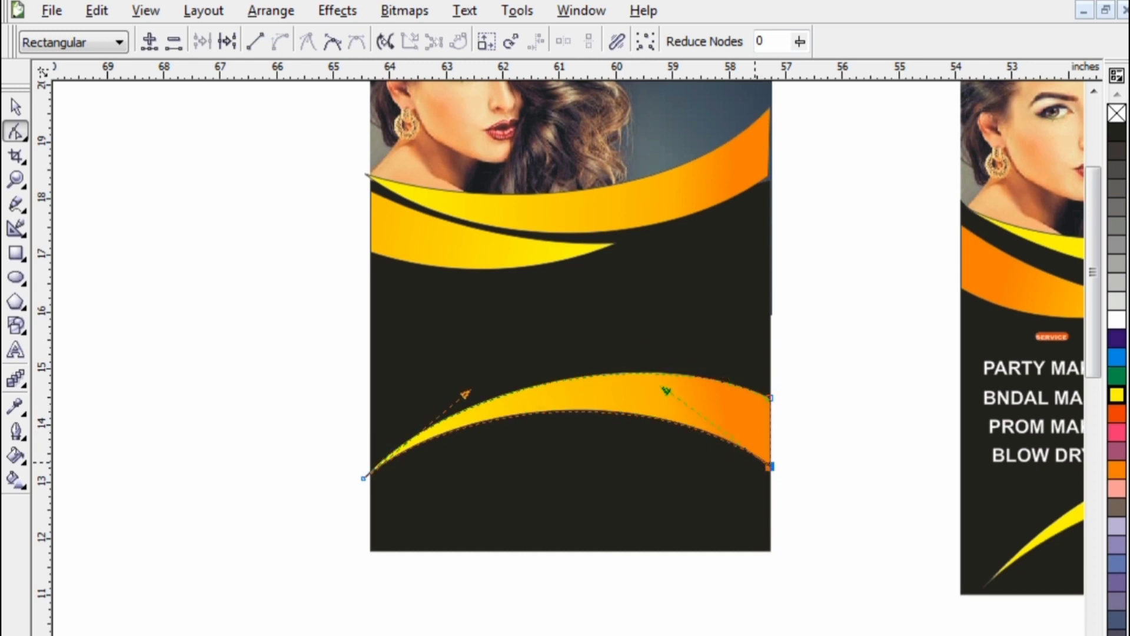
pyautogui.scroll(-1, 392, 323)
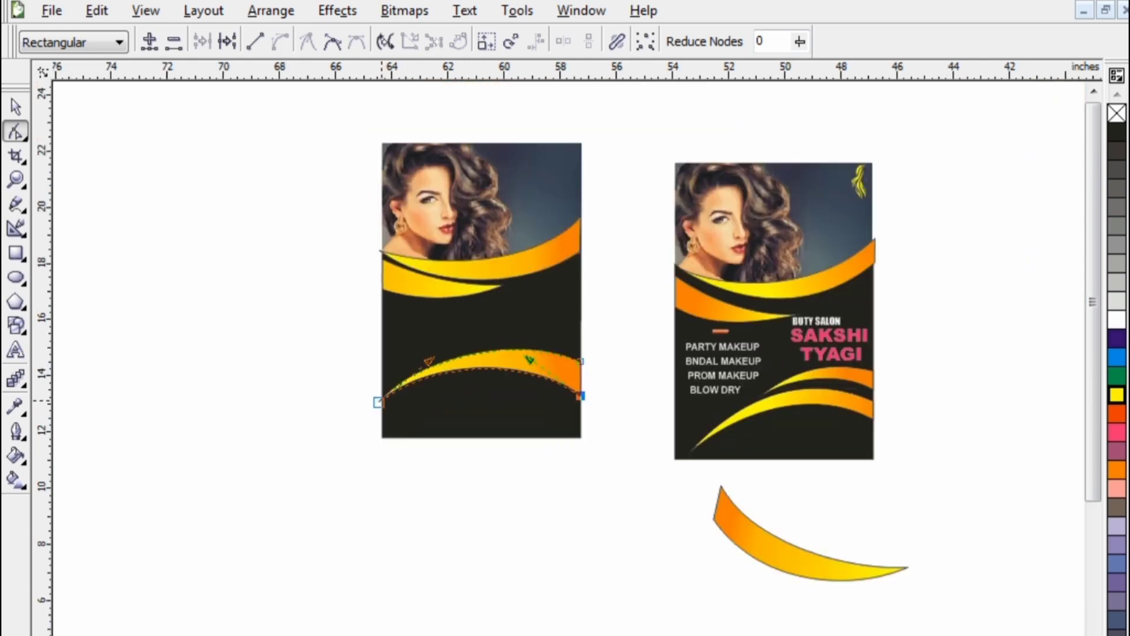
pyautogui.moveTo(380, 402); pyautogui.dragTo(395, 417)
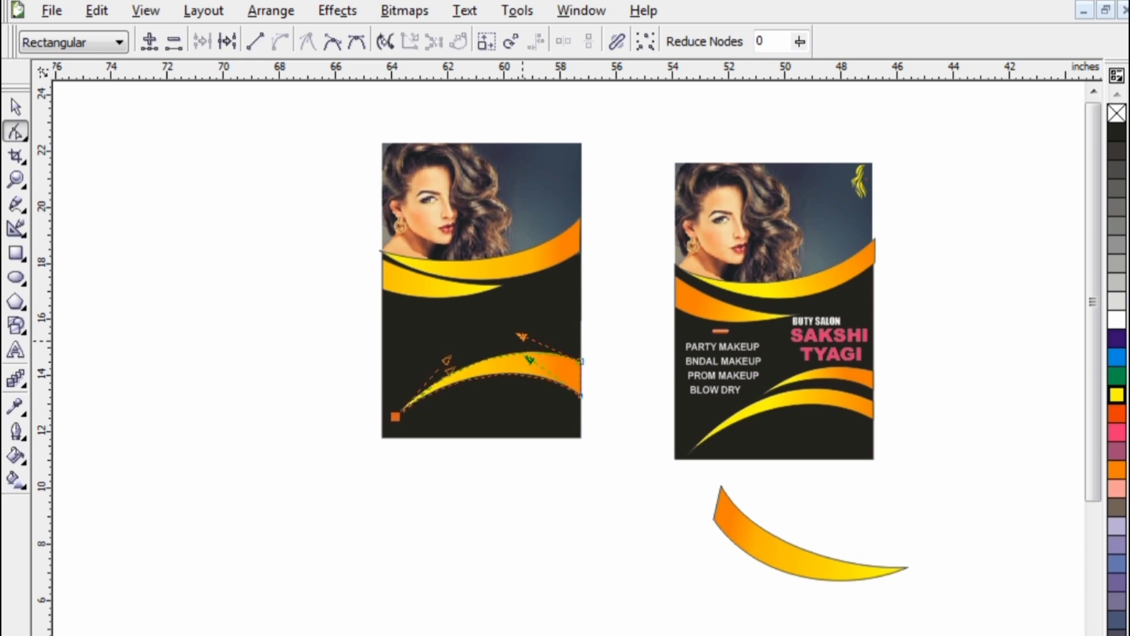
# - Pull the lower orange curve's left end node down toward the flyer's bottom-left corner
pyautogui.press('Escape')
pyautogui.scroll(1, 594, 306)
pyautogui.click(580, 362)
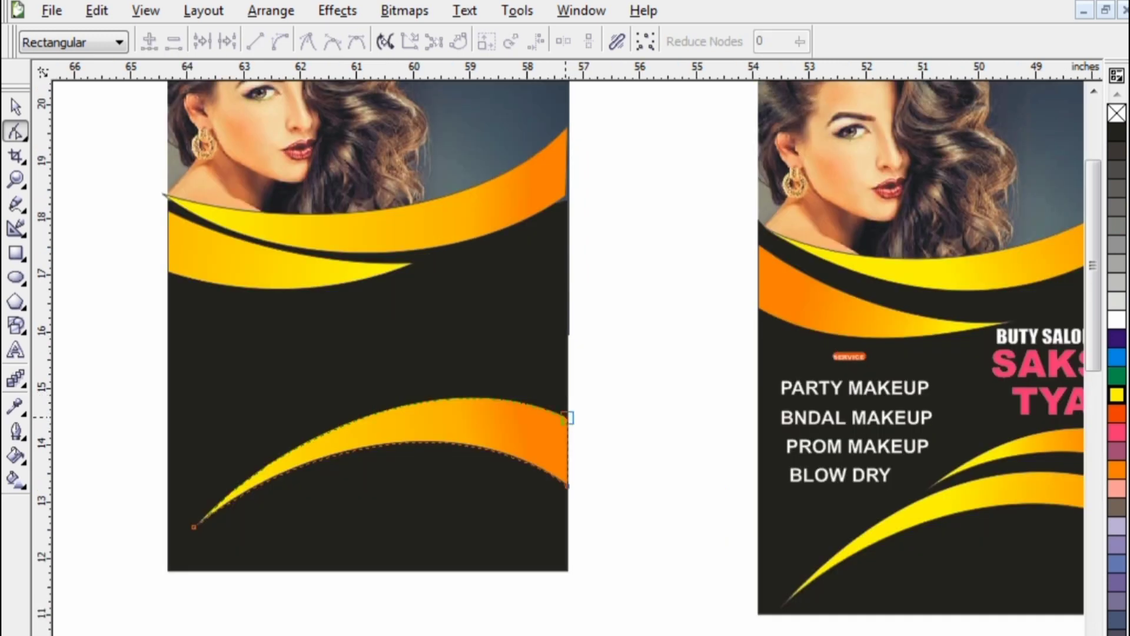
pyautogui.click(168, 200)
pyautogui.click(567, 417)
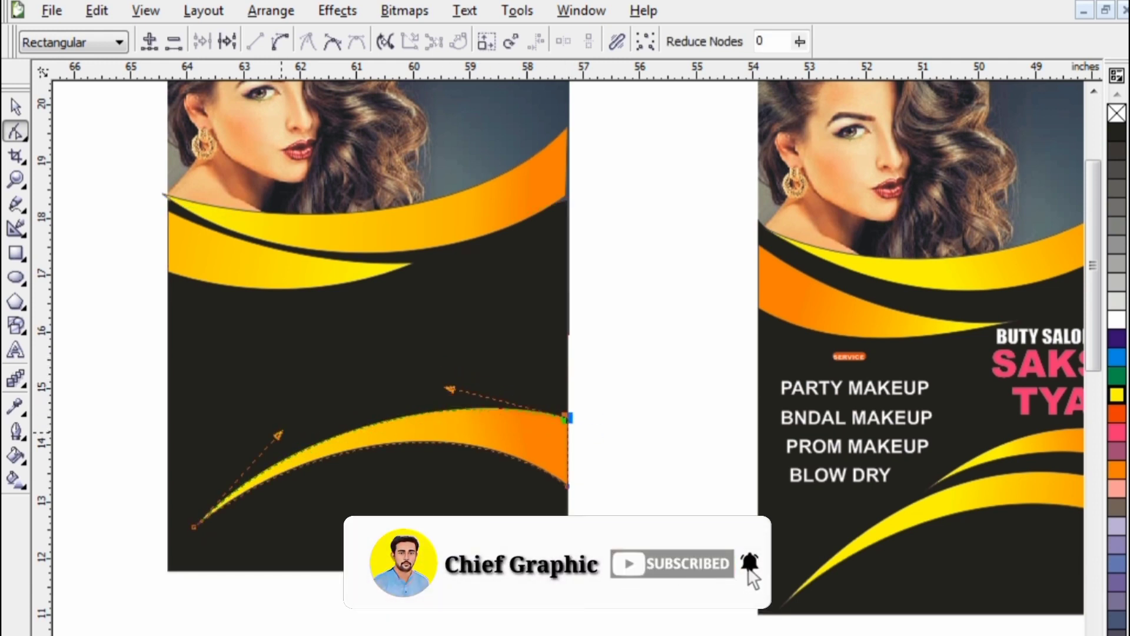
pyautogui.click(195, 527)
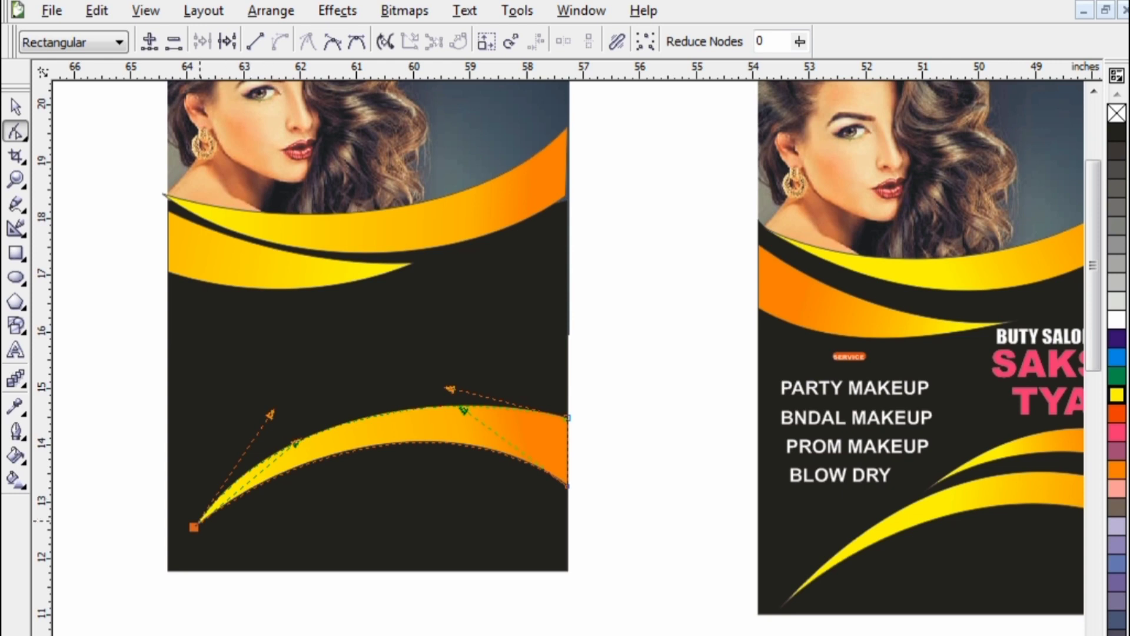
pyautogui.moveTo(195, 527); pyautogui.dragTo(177, 546)
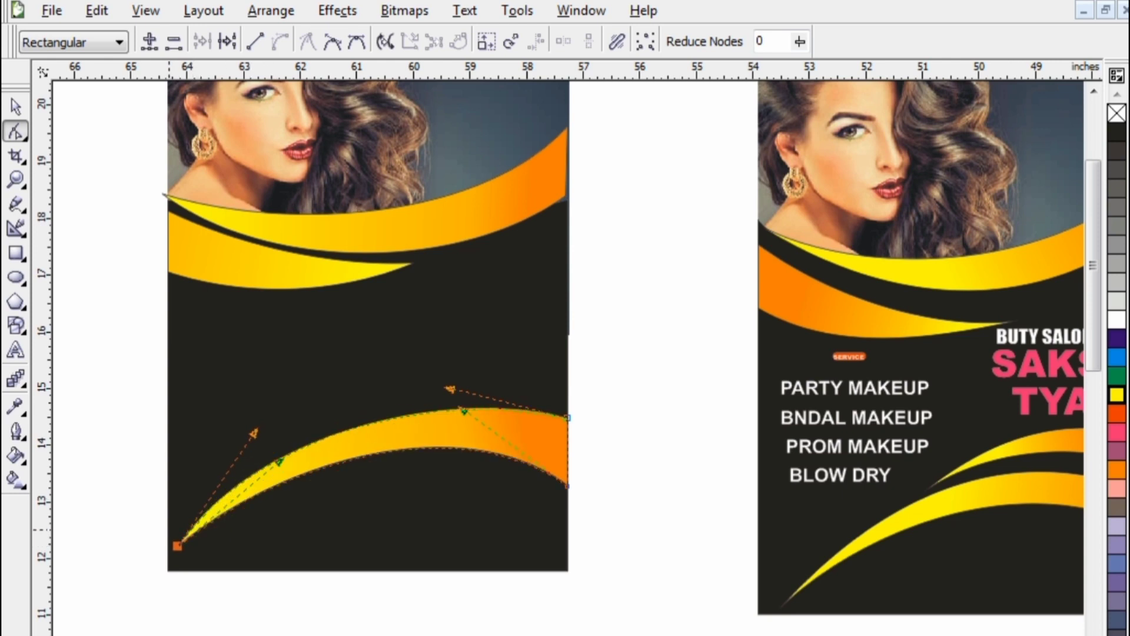
# - Move the spare orange swoosh down below the flyers
pyautogui.press('space')
pyautogui.scroll(-3, 565, 318)
pyautogui.moveTo(757, 560); pyautogui.dragTo(568, 495)
# - Mirror the spare swoosh vertically and horizontally, move it onto the left flyer and tilt it above the lower swoosh
pyautogui.click(448, 47)
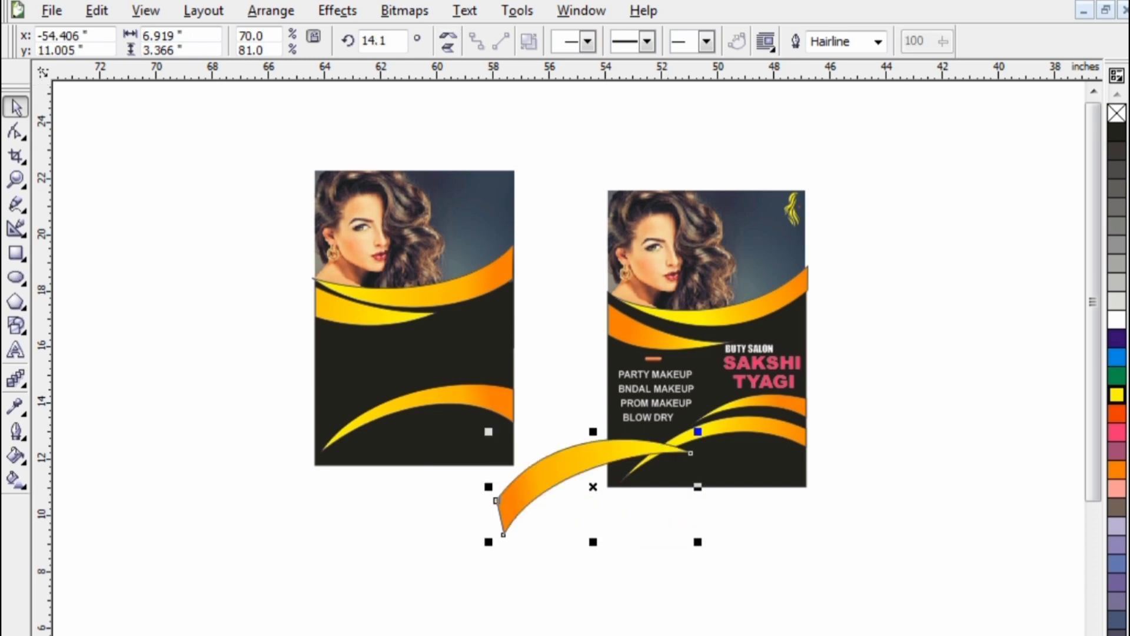
pyautogui.click(448, 35)
pyautogui.moveTo(620, 468); pyautogui.dragTo(513, 374)
pyautogui.click(514, 373)
pyautogui.moveTo(590, 447); pyautogui.dragTo(600, 412)
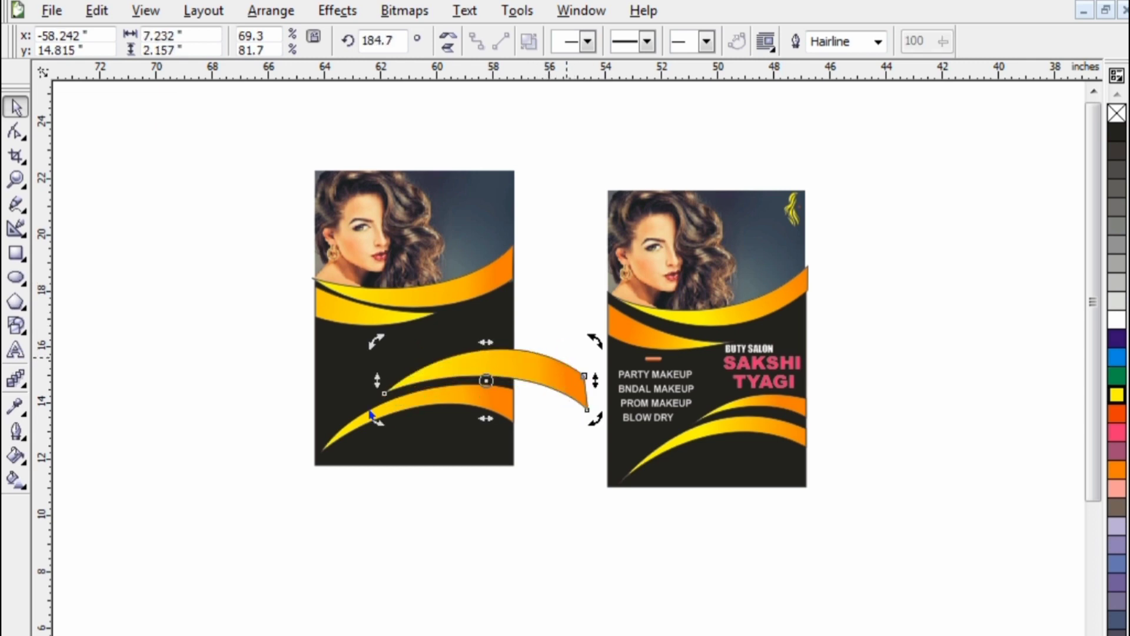
pyautogui.scroll(2, 568, 315)
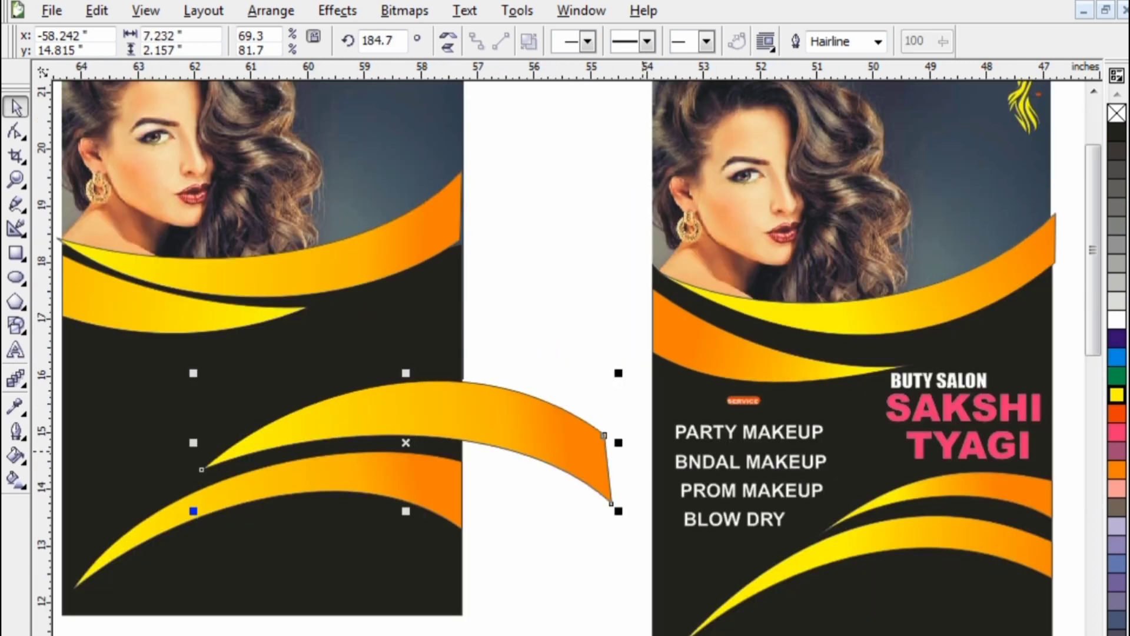
# - Stretch the new swoosh wider and PowerClip it inside the left flyer's black panel
pyautogui.moveTo(619, 469); pyautogui.dragTo(646, 470)
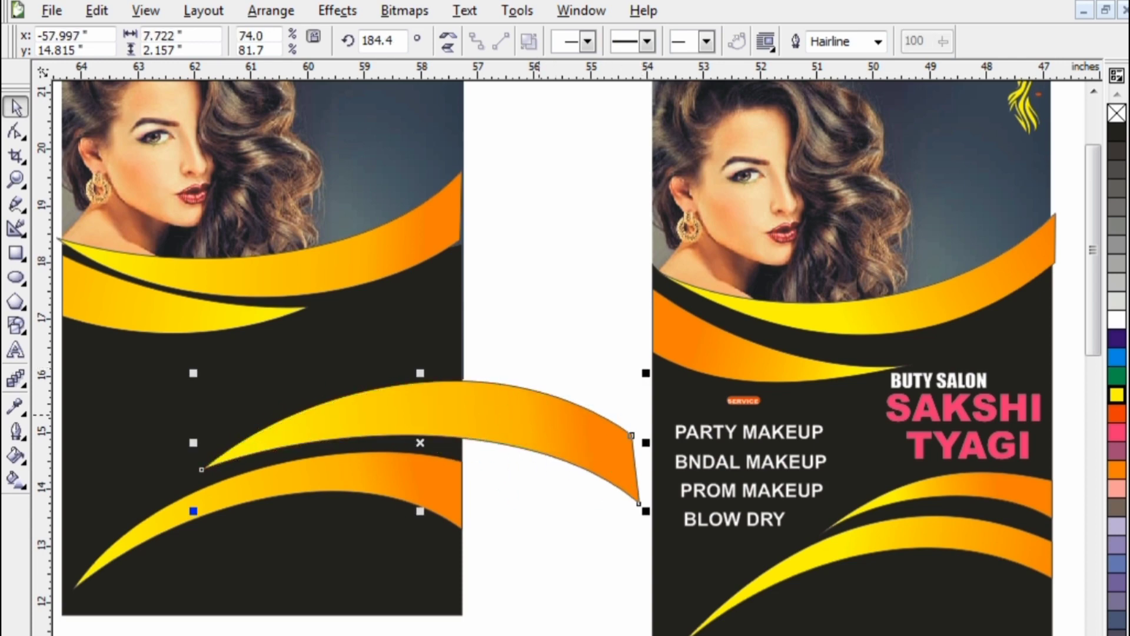
pyautogui.click(236, 459)
pyautogui.click(338, 10)
pyautogui.moveTo(361, 227)
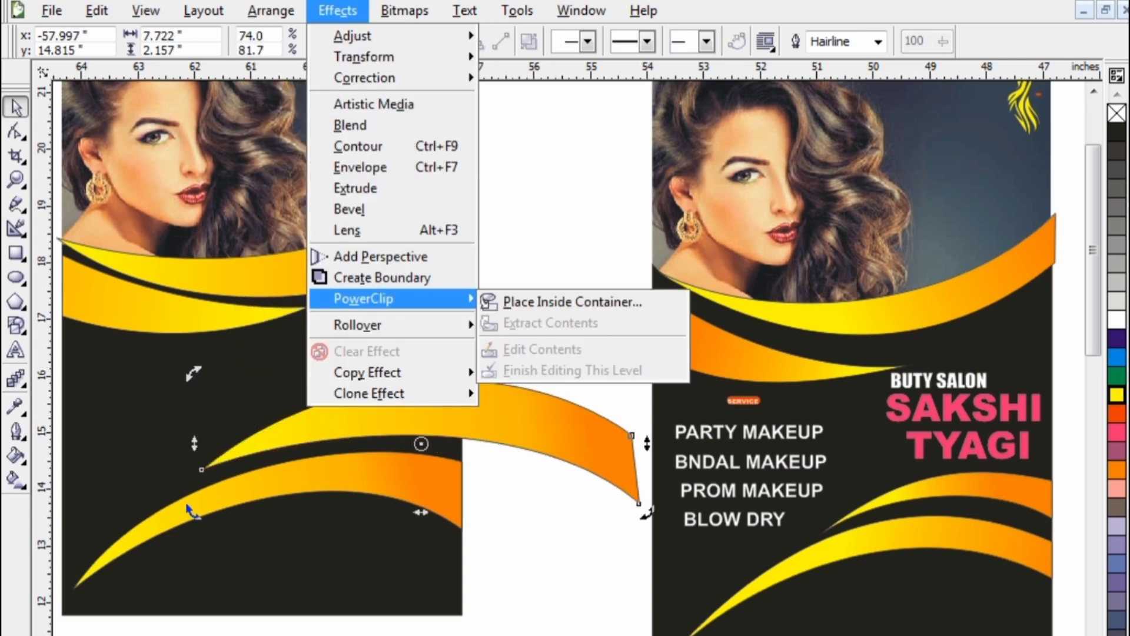
pyautogui.click(568, 300)
# - Edit the panel's PowerClip contents to reposition the swooshes up and left inside the panel
pyautogui.rightClick(376, 426)
pyautogui.click(423, 7)
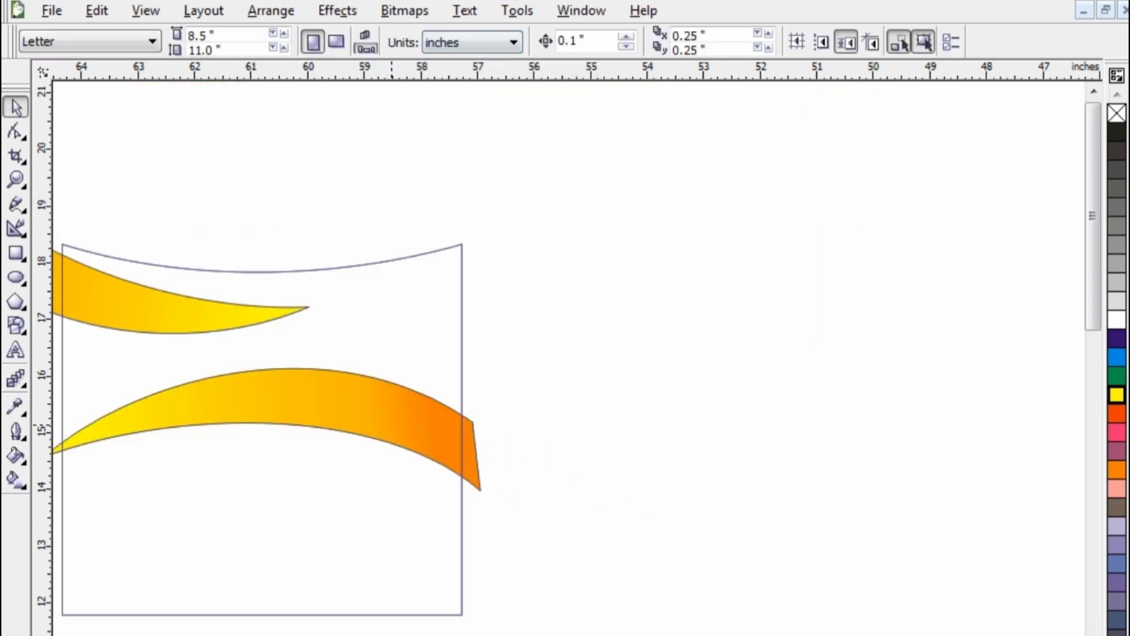
pyautogui.moveTo(529, 478); pyautogui.dragTo(531, 480)
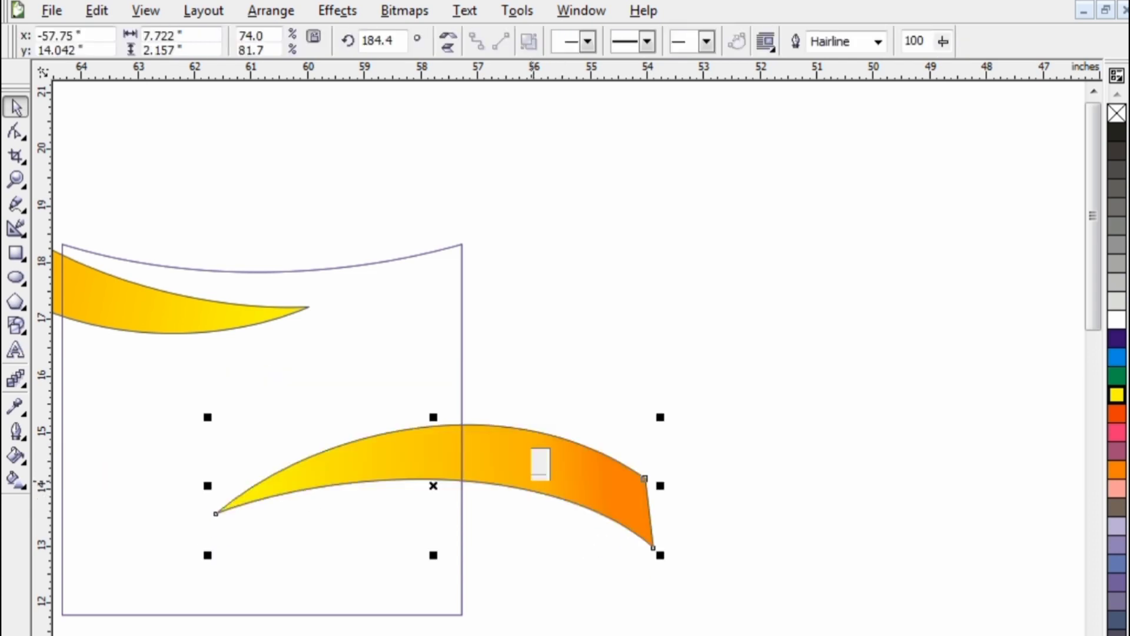
pyautogui.rightClick(532, 480)
pyautogui.click(624, 83)
pyautogui.rightClick(394, 445)
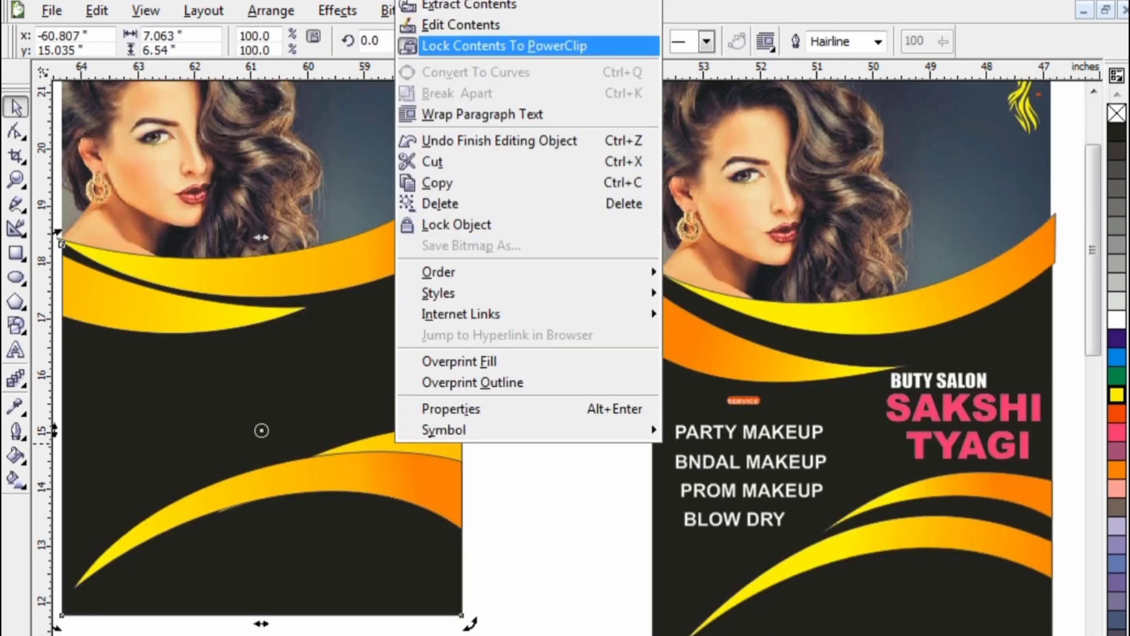
pyautogui.click(447, 43)
pyautogui.moveTo(396, 454); pyautogui.dragTo(380, 410)
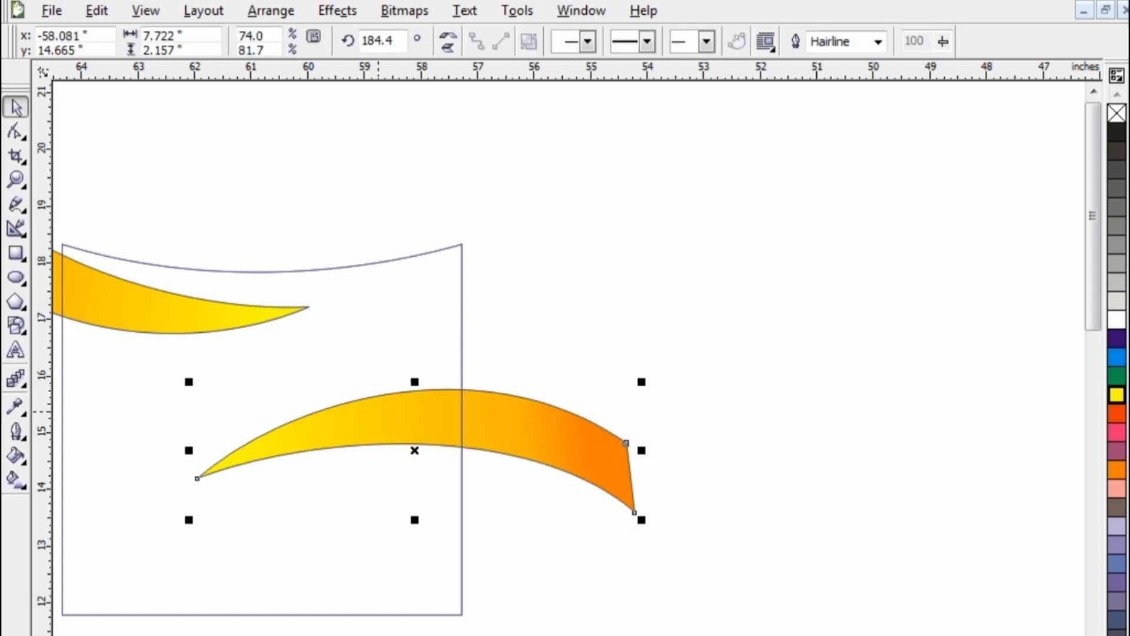
pyautogui.rightClick(379, 411)
pyautogui.click(471, 14)
# - Reopen the black panel's clipped contents with the Shape tool active for node editing
pyautogui.click(417, 424)
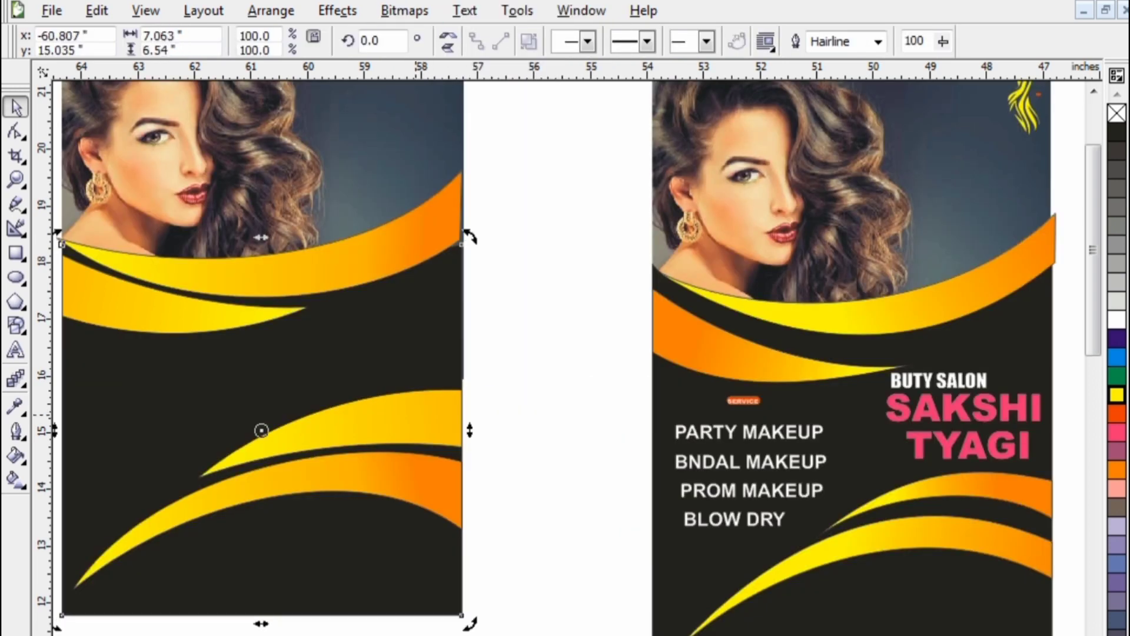
pyautogui.rightClick(417, 424)
pyautogui.click(481, 7)
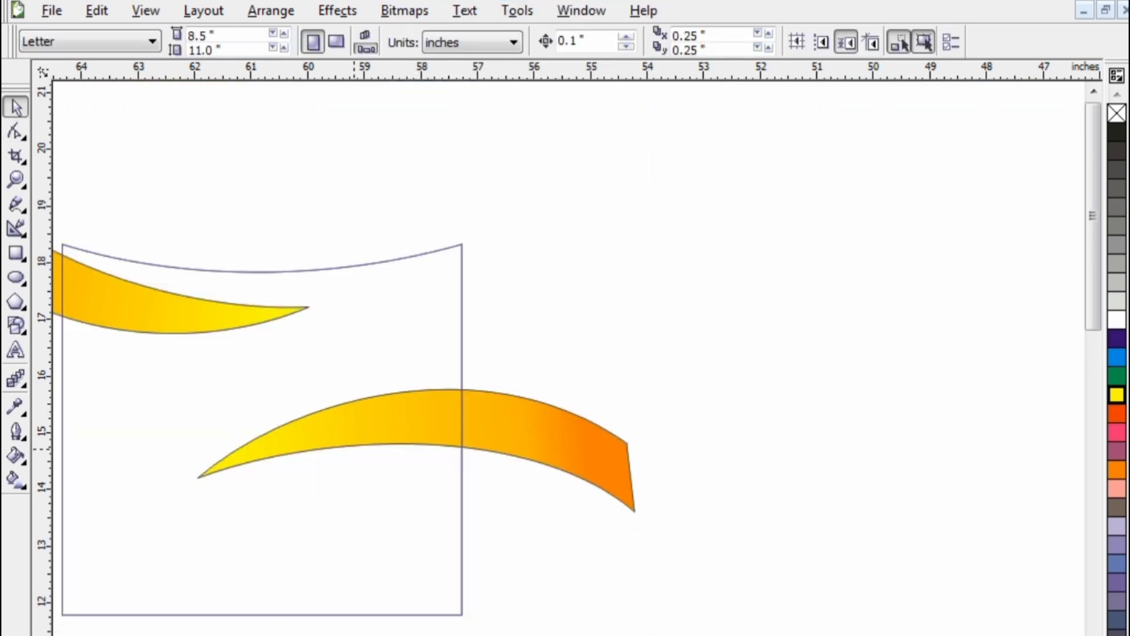
pyautogui.click(15, 132)
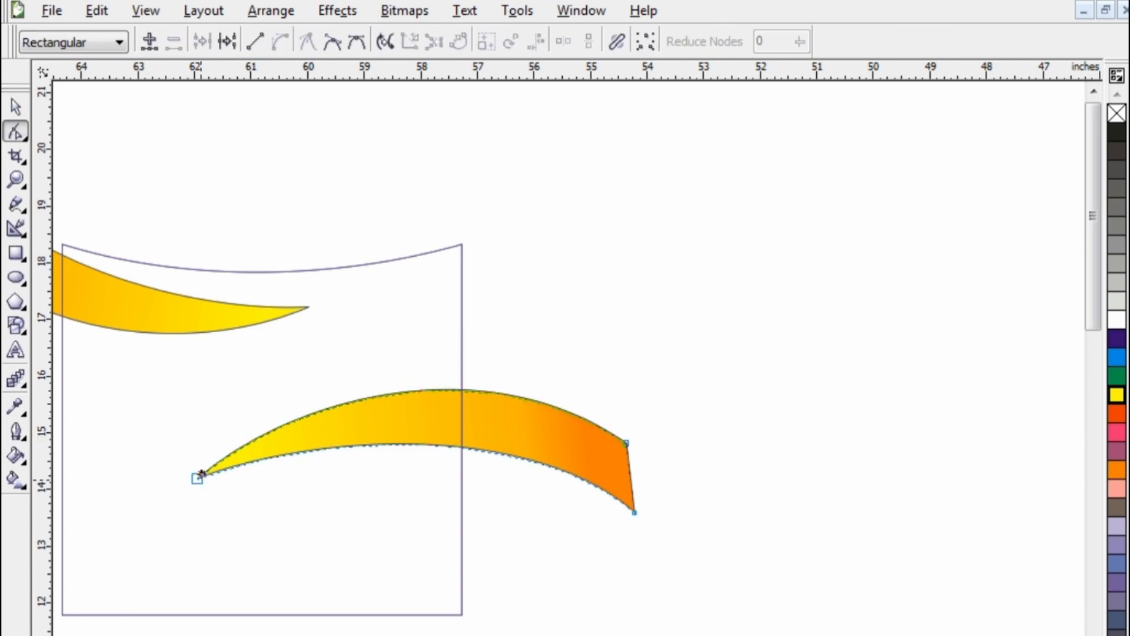
# - Bulge the middle swoosh's lower edge upward via its left node handle, then finish editing
pyautogui.click(197, 478)
pyautogui.moveTo(321, 434); pyautogui.dragTo(313, 415)
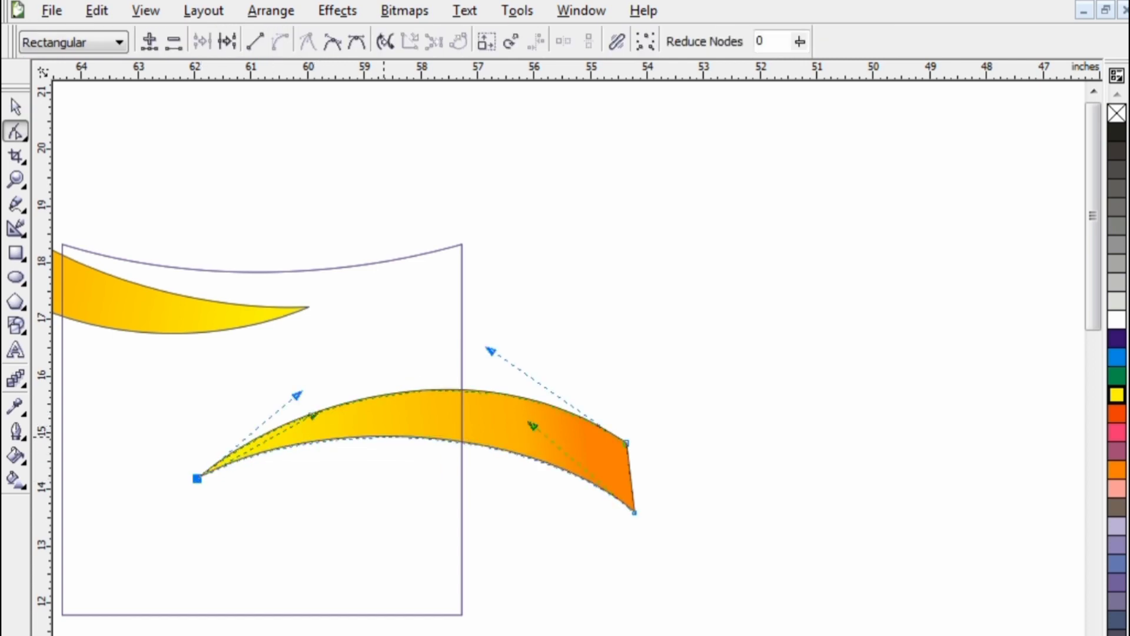
pyautogui.click(634, 512)
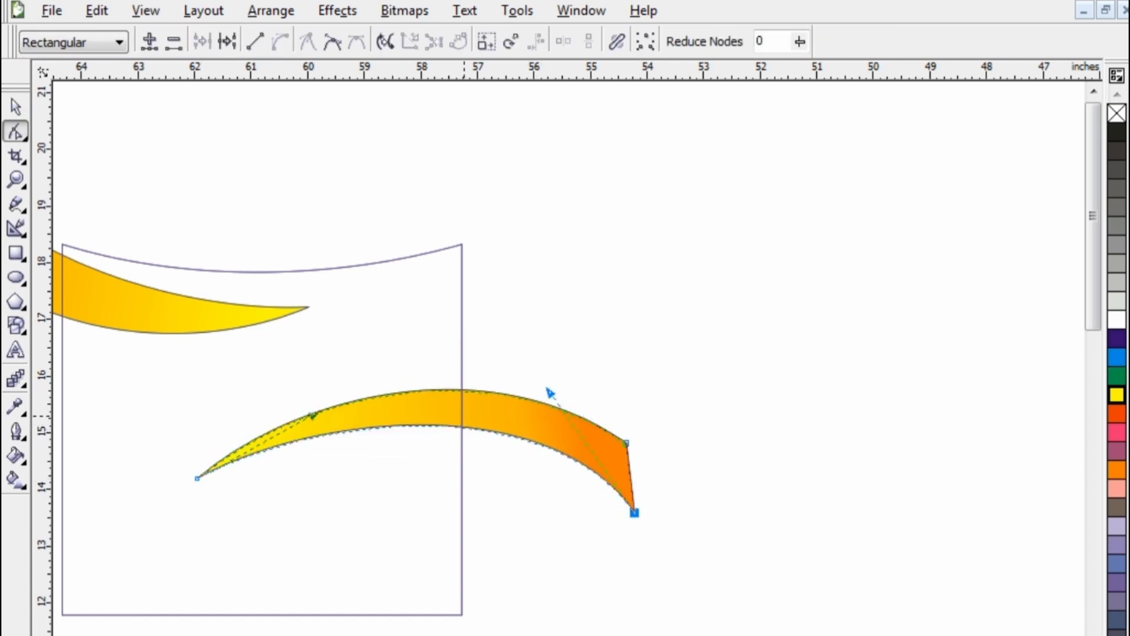
pyautogui.rightClick(465, 417)
pyautogui.click(560, 430)
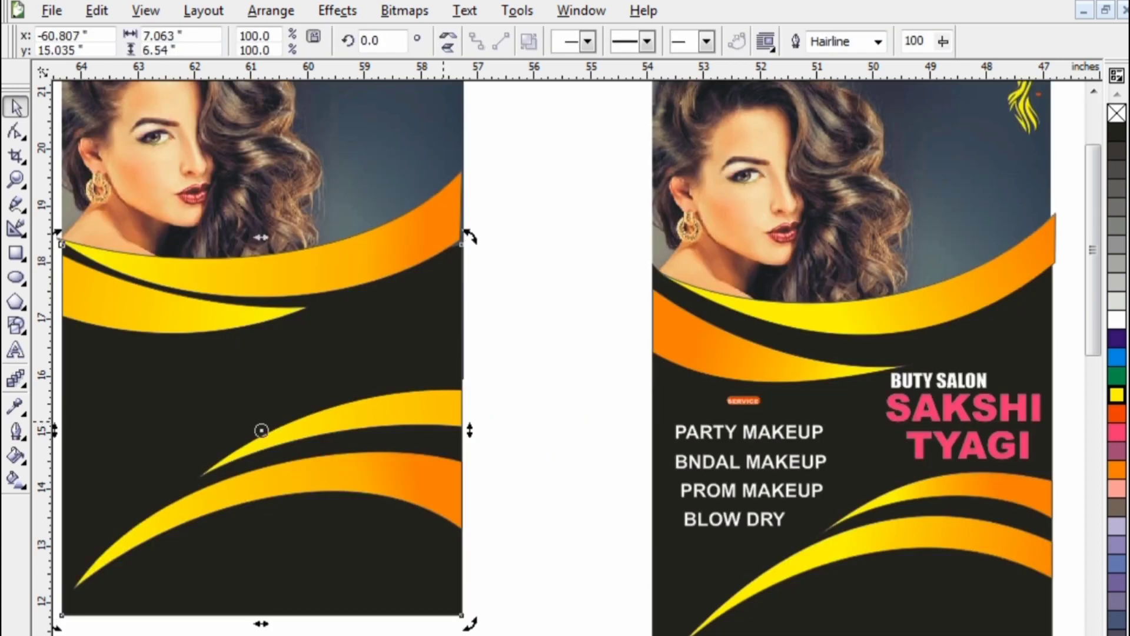
# - Thicken the lower swoosh's band by bending its right-end handle down, then finish and zoom out
pyautogui.rightClick(444, 424)
pyautogui.click(510, 6)
pyautogui.click(636, 512)
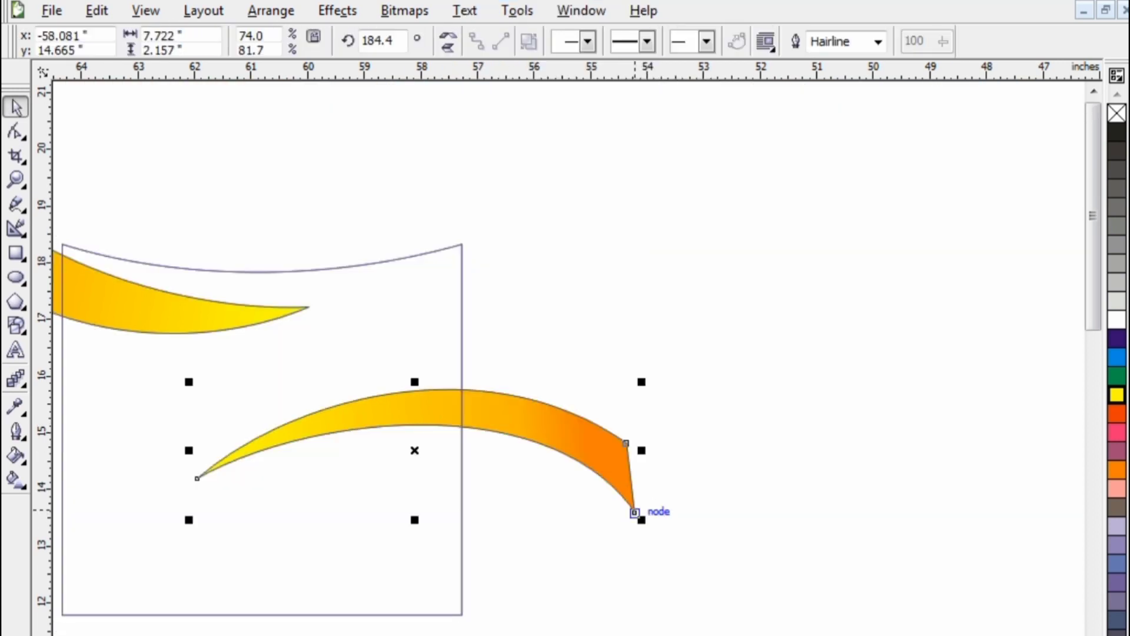
pyautogui.press('F10')
pyautogui.click(634, 512)
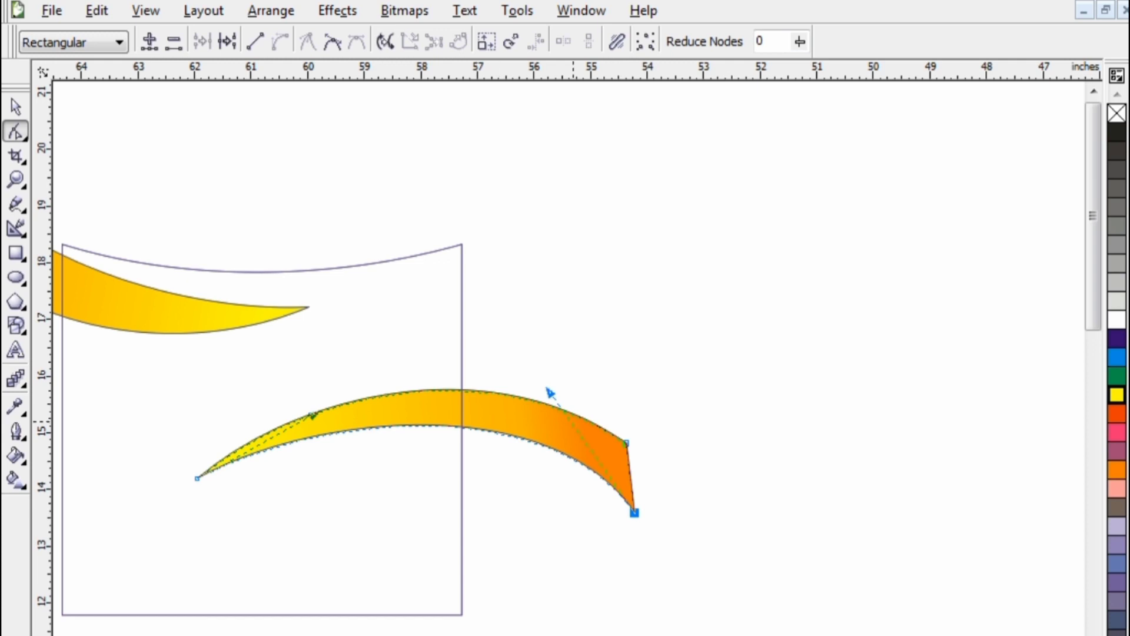
pyautogui.moveTo(548, 392); pyautogui.dragTo(537, 415)
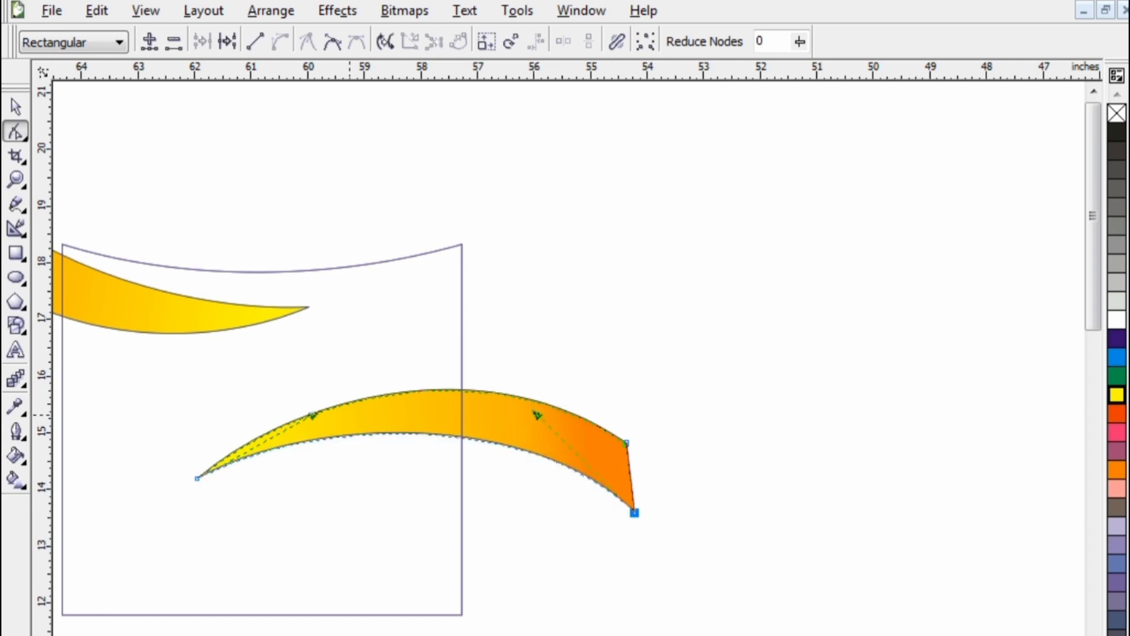
pyautogui.click(348, 425)
pyautogui.rightClick(348, 425)
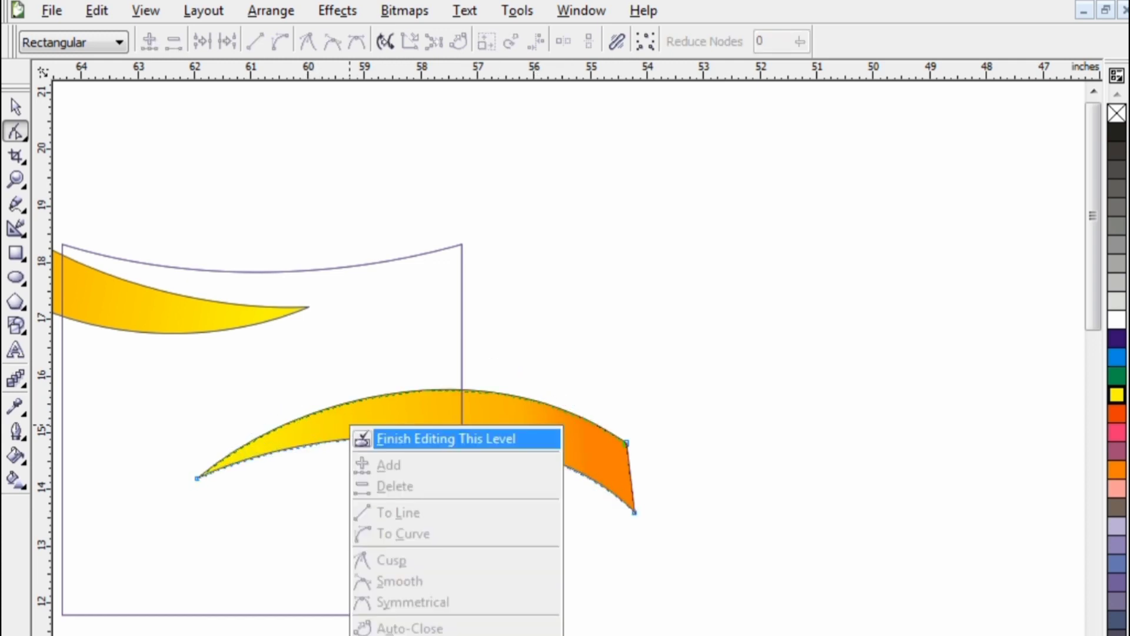
pyautogui.click(442, 436)
pyautogui.press('Escape')
pyautogui.press('F3')
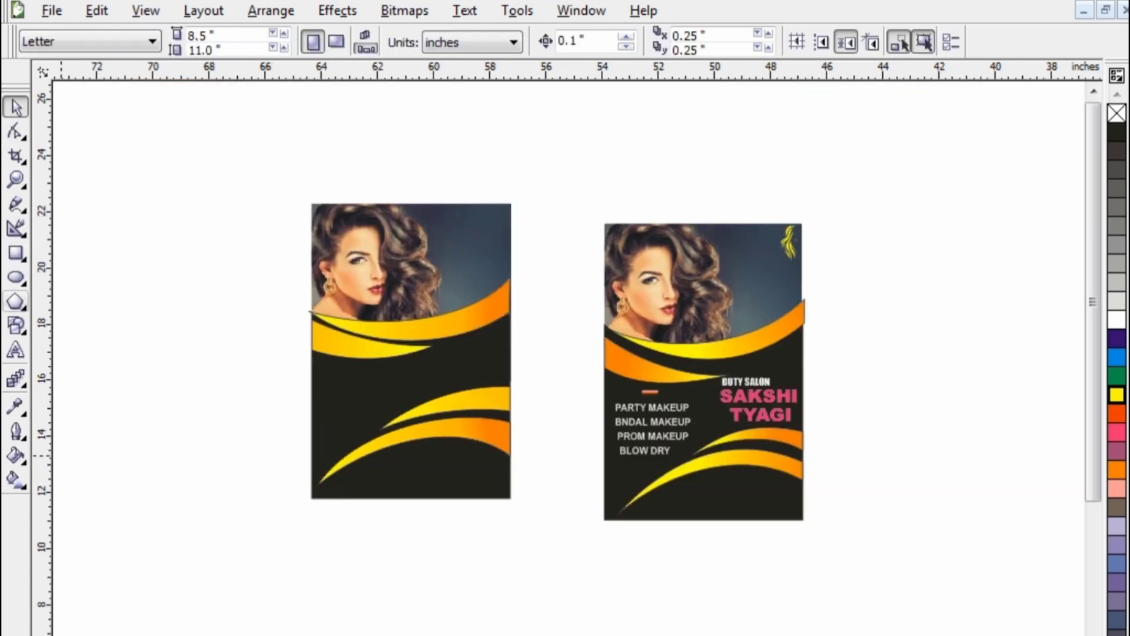
# - Type the owner's first name, surname and 'BUTY SALON' as separate texts, placing BUTY SALON above the first name
pyautogui.click(16, 350)
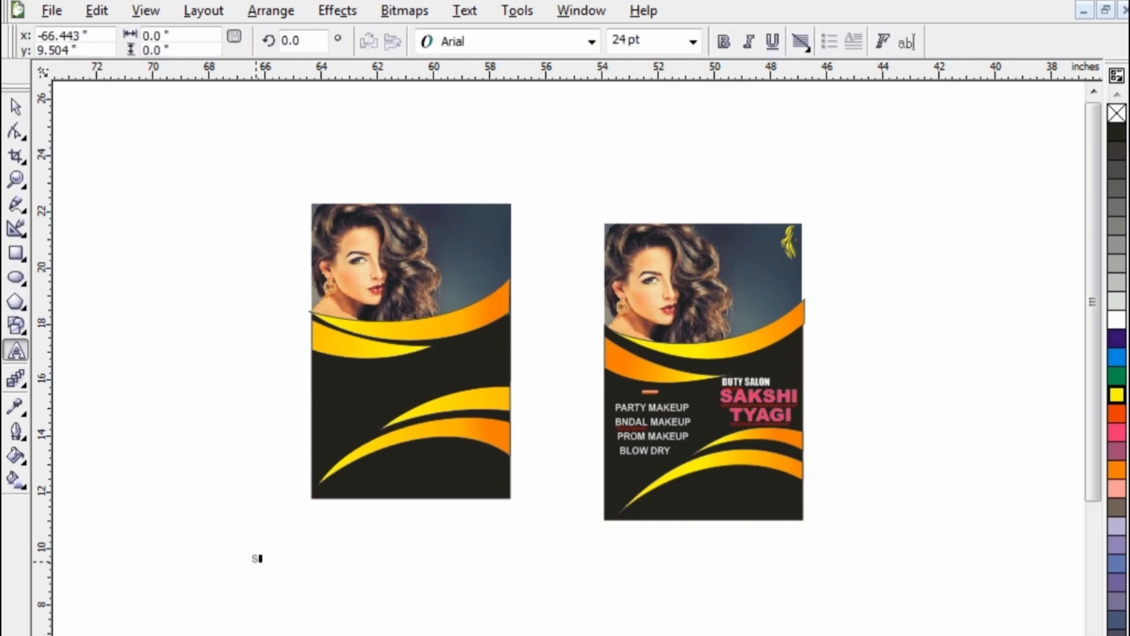
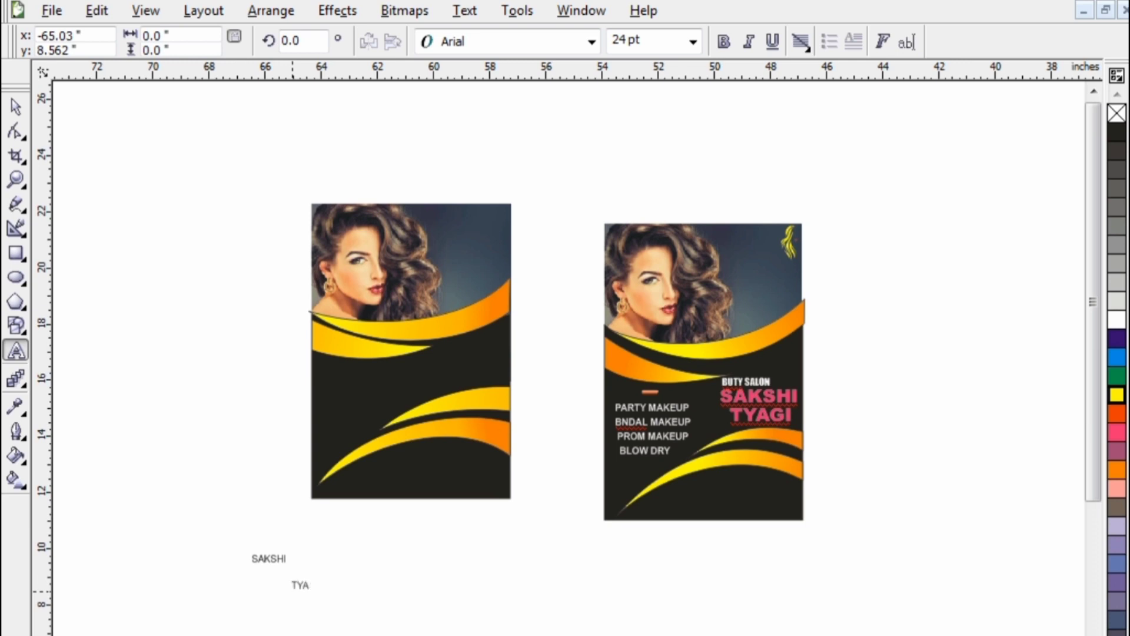
pyautogui.press('Escape')
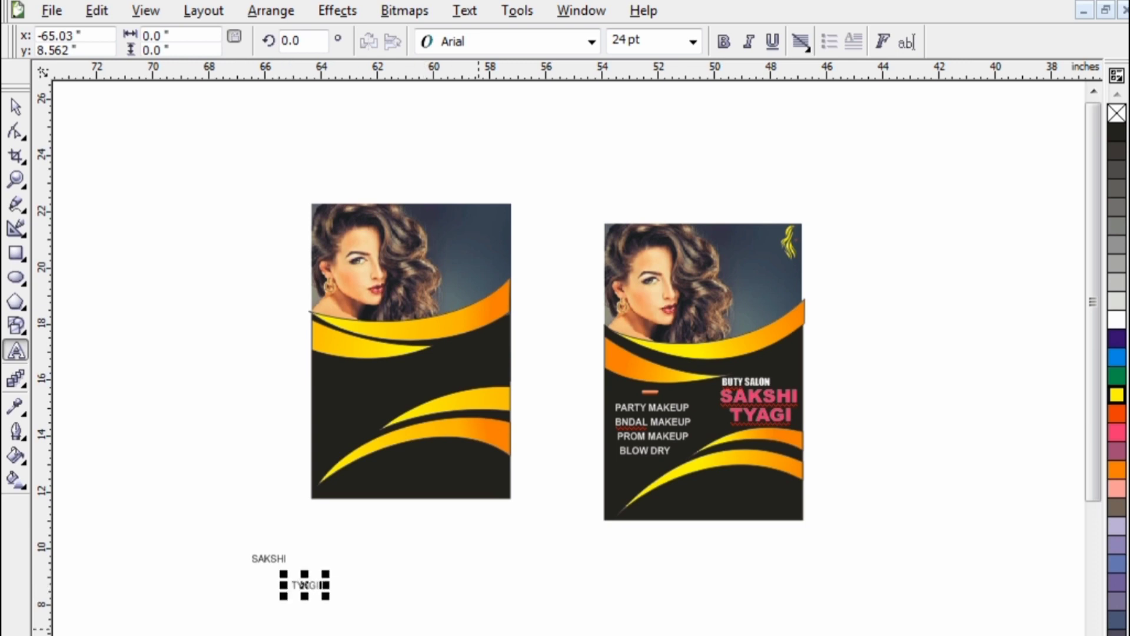
pyautogui.press('Escape')
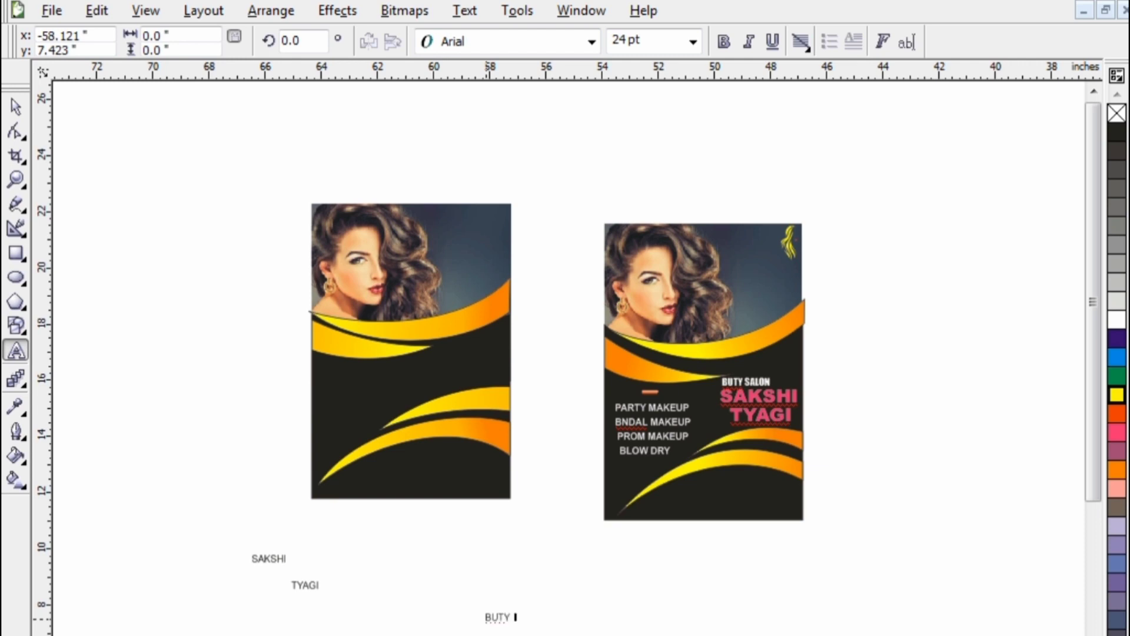
pyautogui.press('Escape')
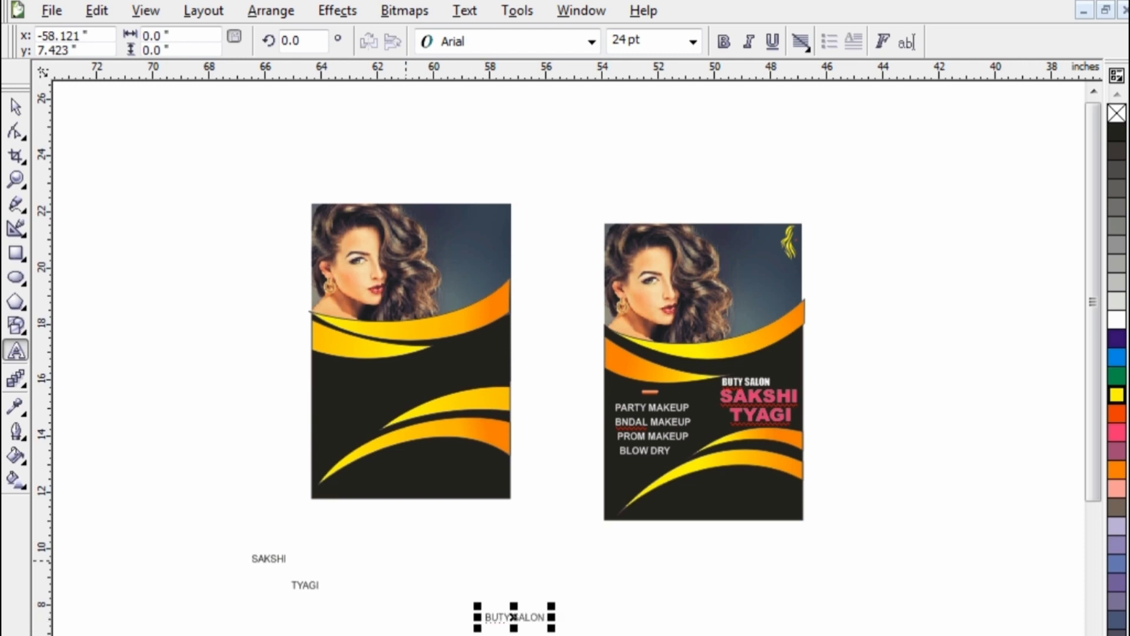
pyautogui.press('space')
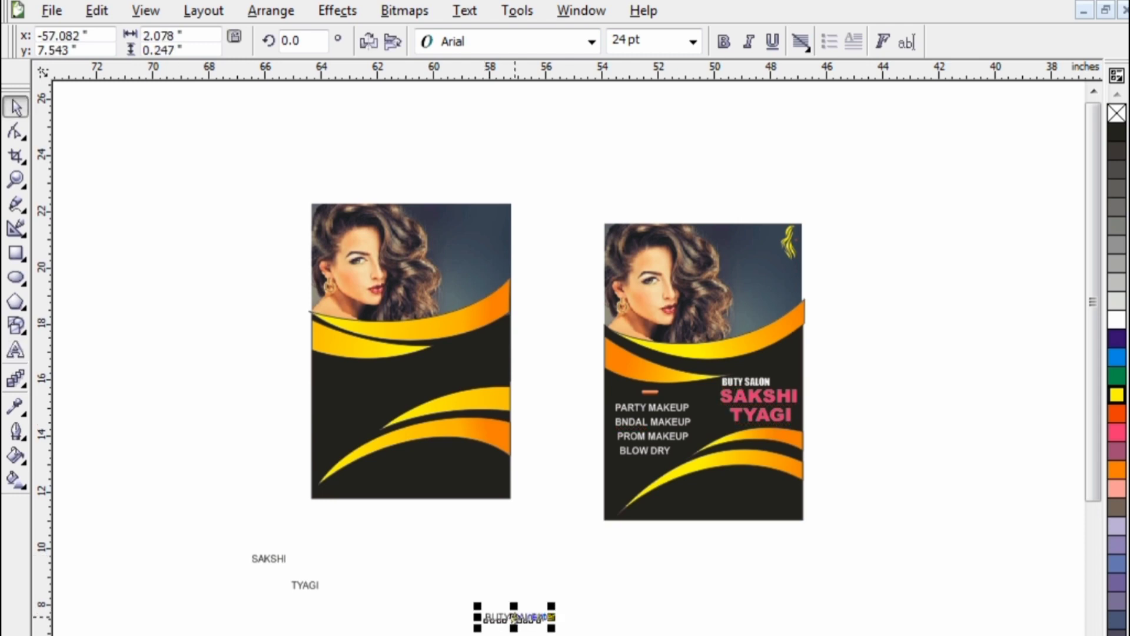
pyautogui.moveTo(514, 618); pyautogui.dragTo(278, 512)
pyautogui.scroll(2, 277, 512)
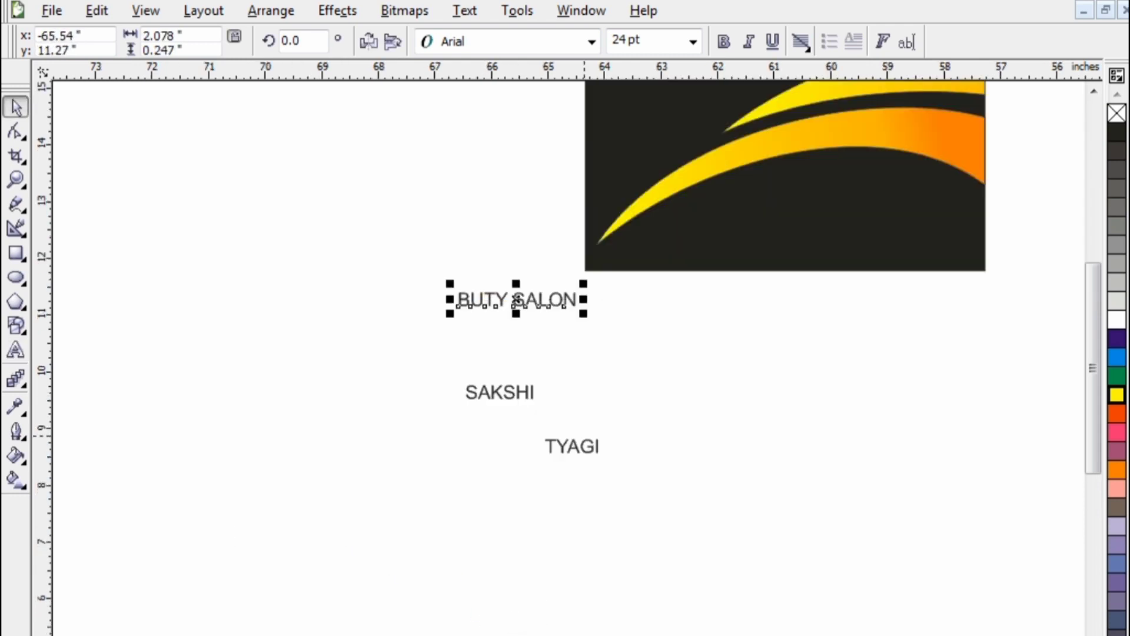
# - Enlarge the first name and set the surname at about 60.766 pt beneath it
pyautogui.moveTo(571, 447)
pyautogui.mouseDown()
pyautogui.moveTo(583, 423)
pyautogui.moveTo(566, 397)
pyautogui.moveTo(588, 434)
pyautogui.mouseUp()
pyautogui.moveTo(449, 364); pyautogui.dragTo(735, 474)
pyautogui.click(586, 434)
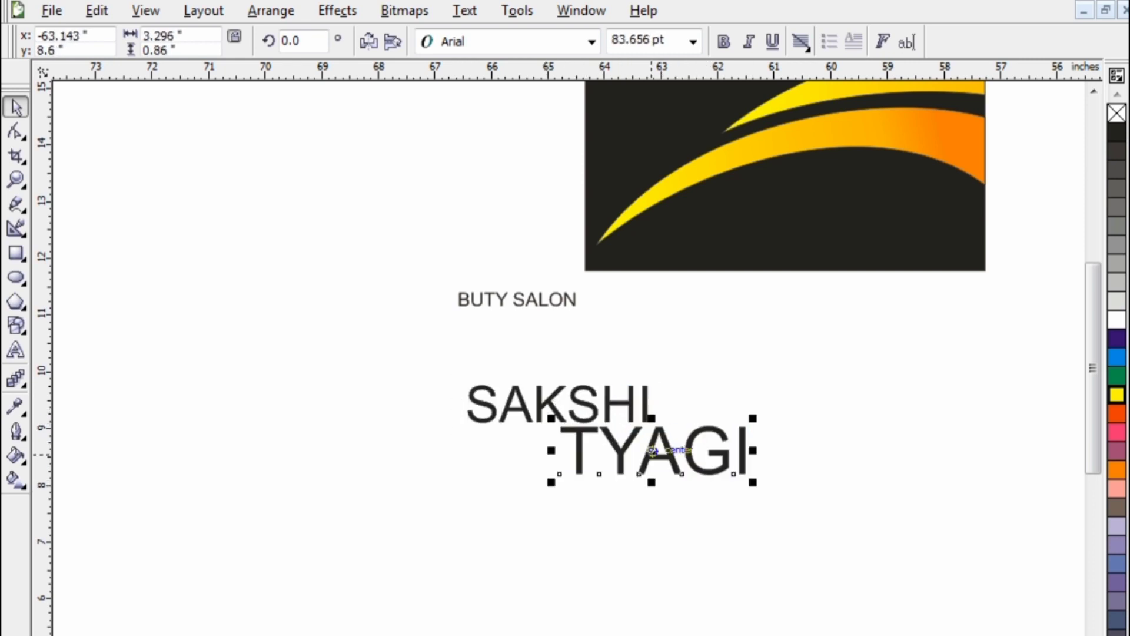
pyautogui.moveTo(653, 453); pyautogui.dragTo(561, 455)
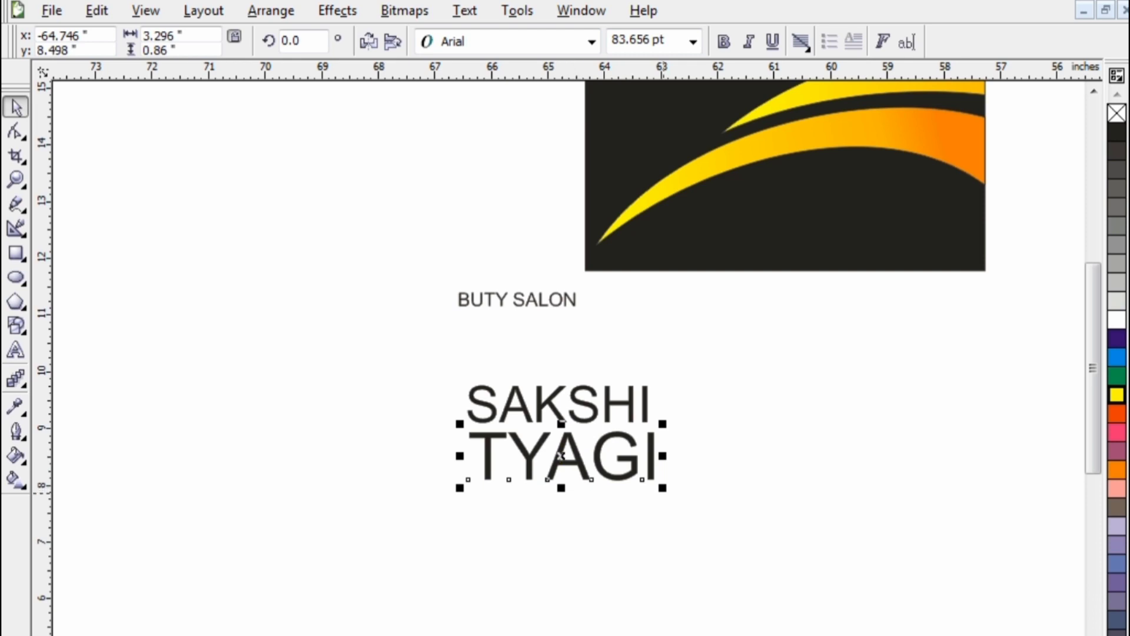
pyautogui.moveTo(663, 488); pyautogui.dragTo(622, 473)
pyautogui.moveTo(546, 448); pyautogui.dragTo(548, 451)
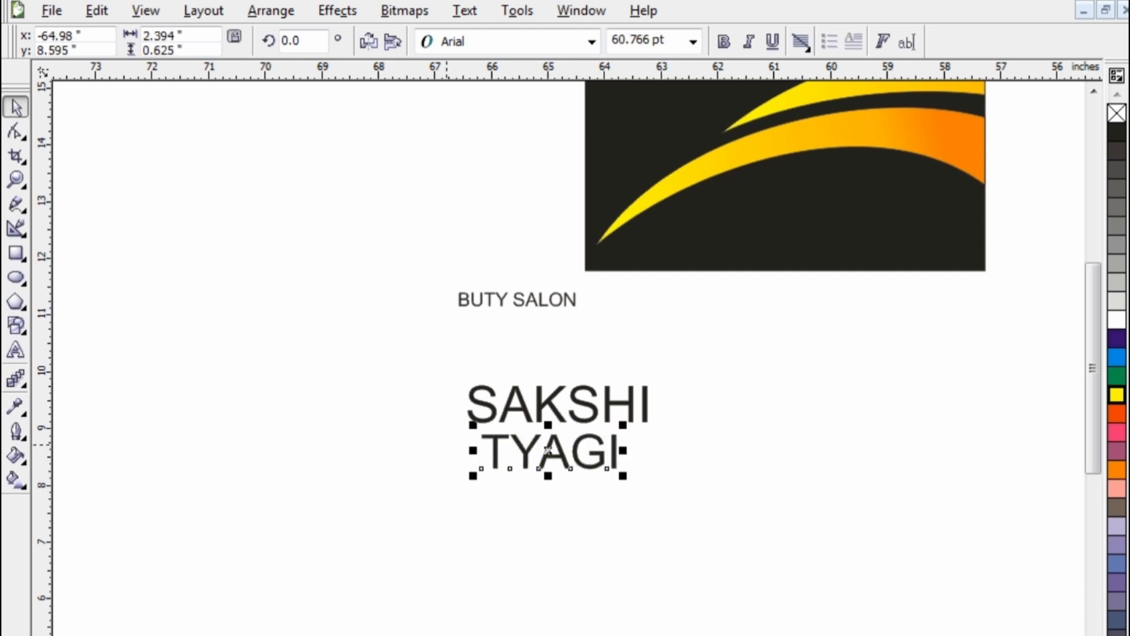
# - Set the owner's name in Arial Black and 'BUTY SALON' in Impact
pyautogui.moveTo(416, 348); pyautogui.dragTo(739, 480)
pyautogui.click(592, 41)
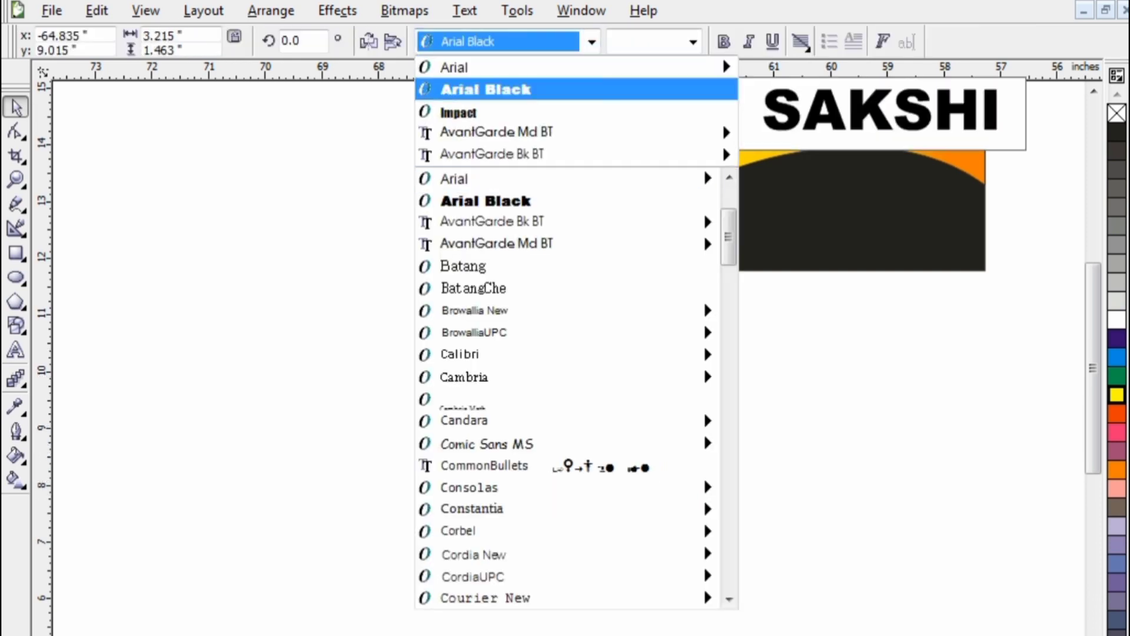
pyautogui.press('Return')
pyautogui.click(518, 298)
pyautogui.click(592, 41)
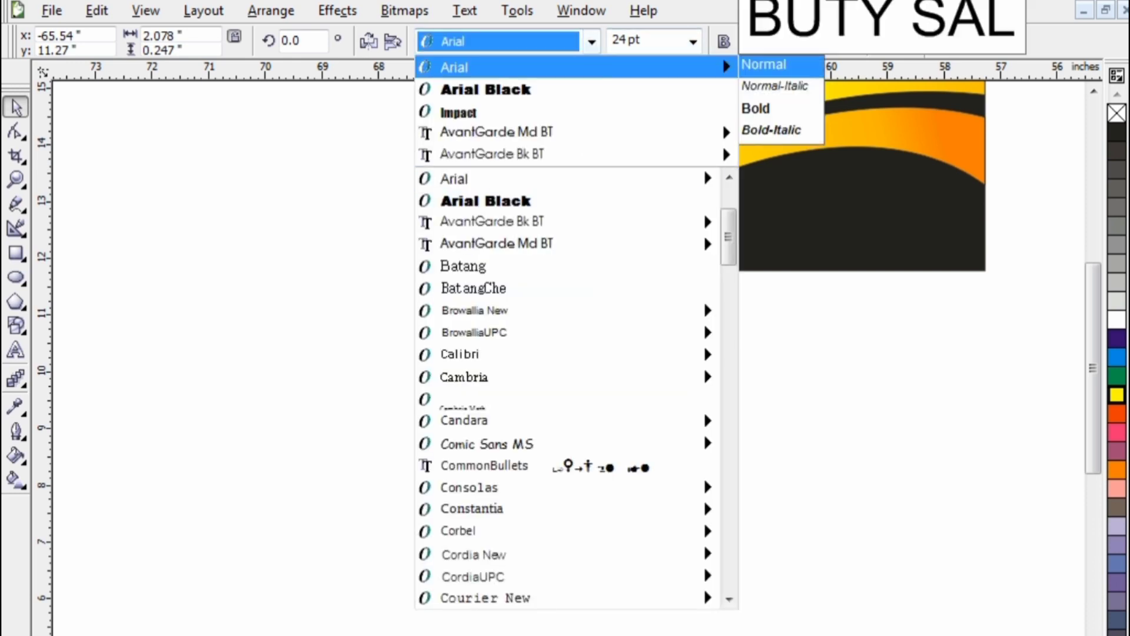
pyautogui.click(459, 112)
# - Move BUTY SALON above the name, shrink the name slightly and fill it pink
pyautogui.moveTo(501, 299); pyautogui.dragTo(585, 366)
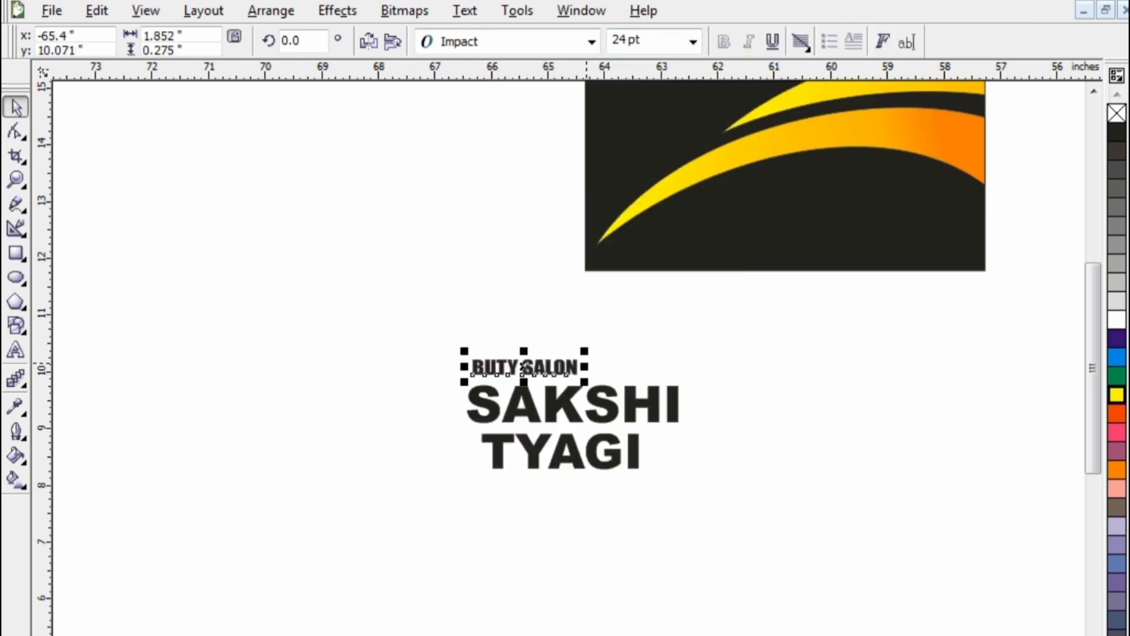
pyautogui.moveTo(454, 366); pyautogui.dragTo(708, 491)
pyautogui.moveTo(686, 378); pyautogui.dragTo(657, 389)
pyautogui.click(1117, 433)
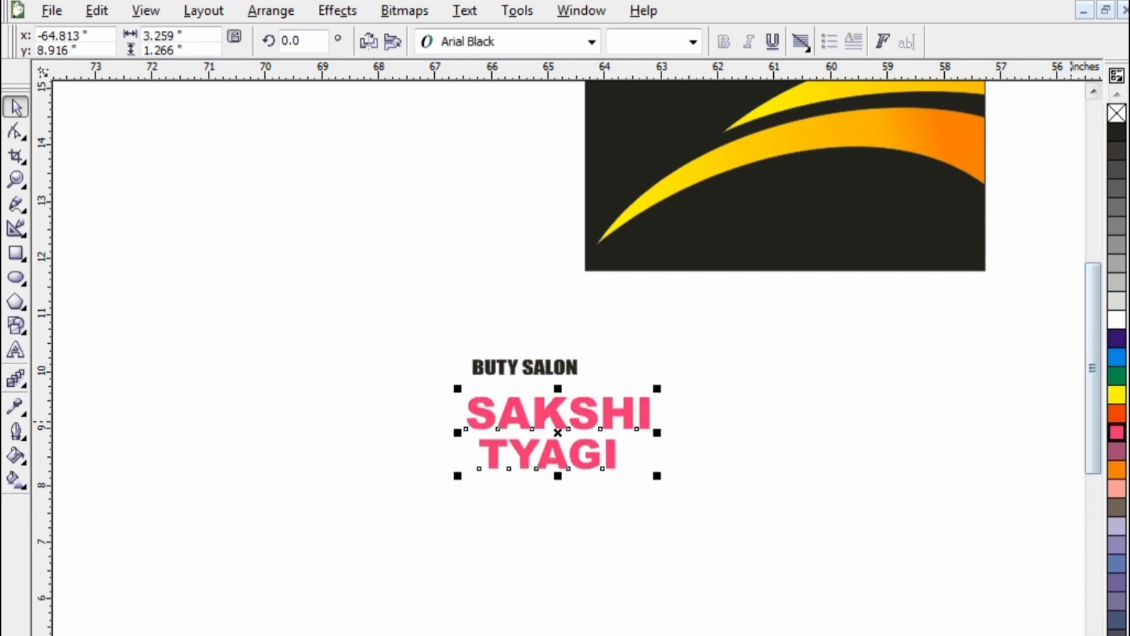
# - Move the pink name onto the left flyer, shrink it and place it on the panel's right side
pyautogui.scroll(-1, 75, 361)
pyautogui.moveTo(315, 390); pyautogui.dragTo(478, 186)
pyautogui.scroll(2, 478, 186)
pyautogui.moveTo(647, 361); pyautogui.dragTo(601, 380)
pyautogui.moveTo(530, 406); pyautogui.dragTo(549, 412)
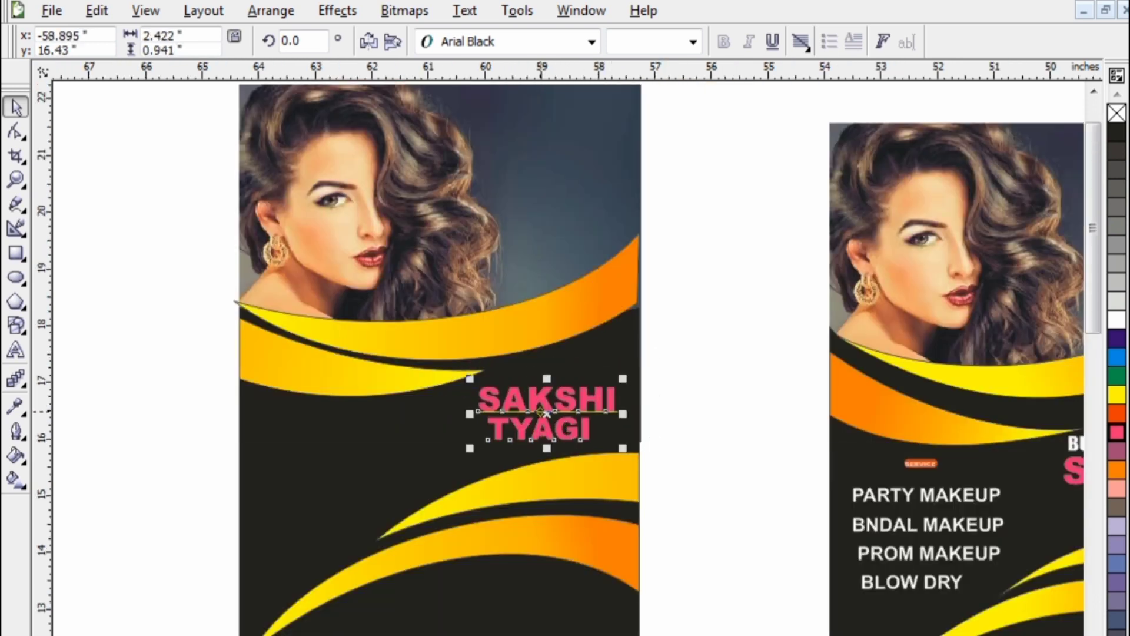
# - Move BUTY SALON onto the flyer, shrink it to about 17 pt and lower it above the name
pyautogui.scroll(-2, 594, 377)
pyautogui.moveTo(389, 572); pyautogui.dragTo(574, 373)
pyautogui.scroll(4, 587, 373)
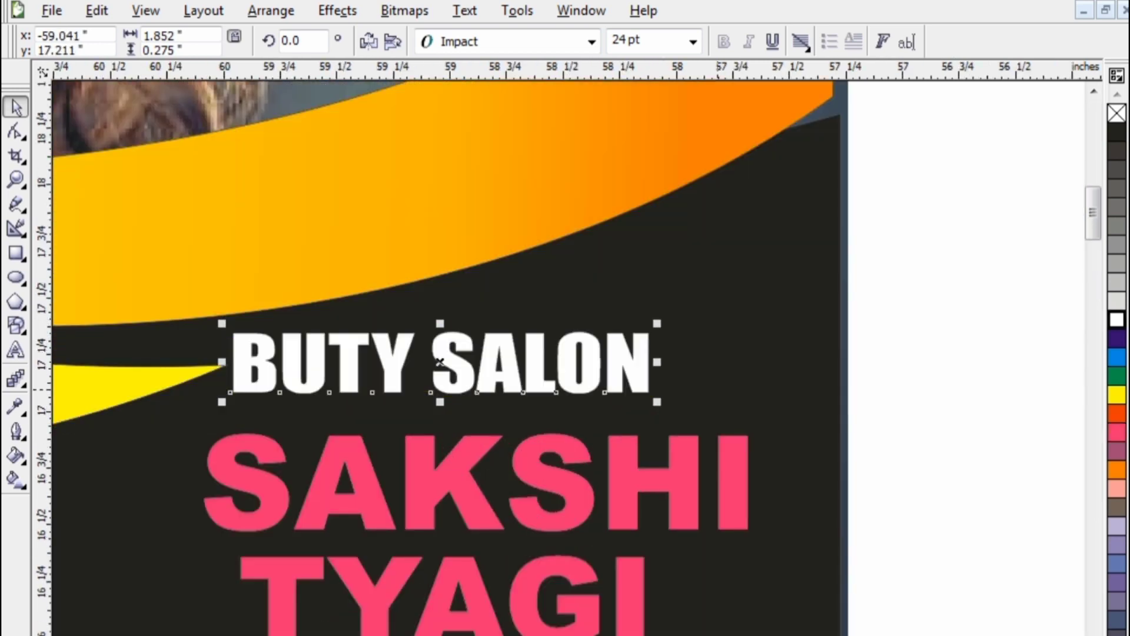
pyautogui.moveTo(657, 323); pyautogui.dragTo(535, 347)
pyautogui.moveTo(378, 374); pyautogui.dragTo(378, 393)
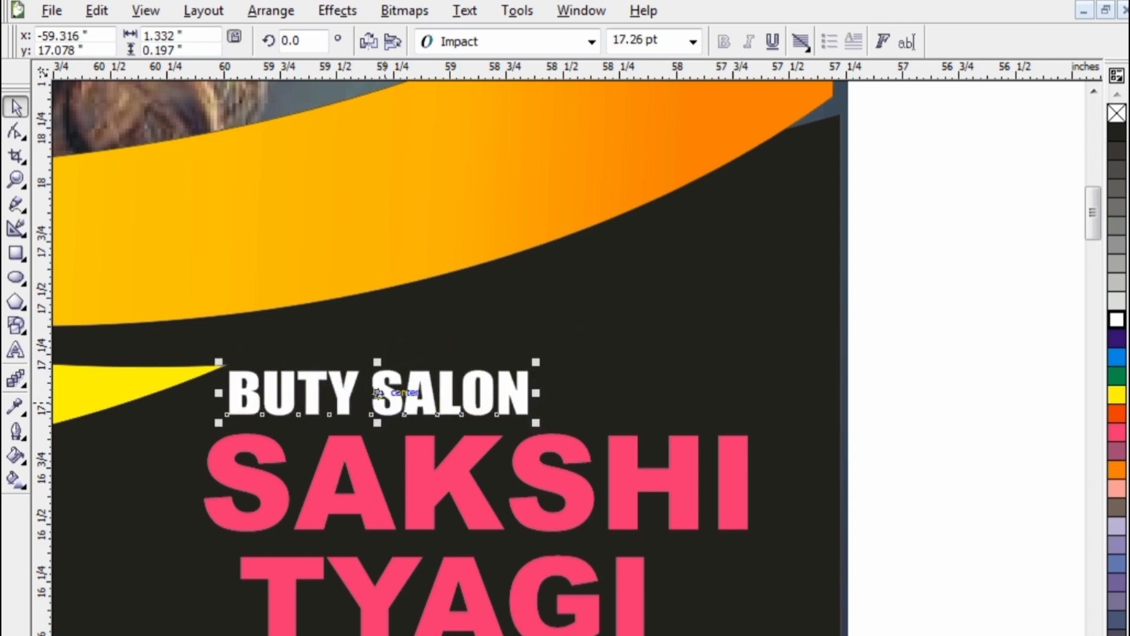
# - Shift the whole title block right and down on the panel, then deselect it
pyautogui.moveTo(878, 633); pyautogui.dragTo(197, 315)
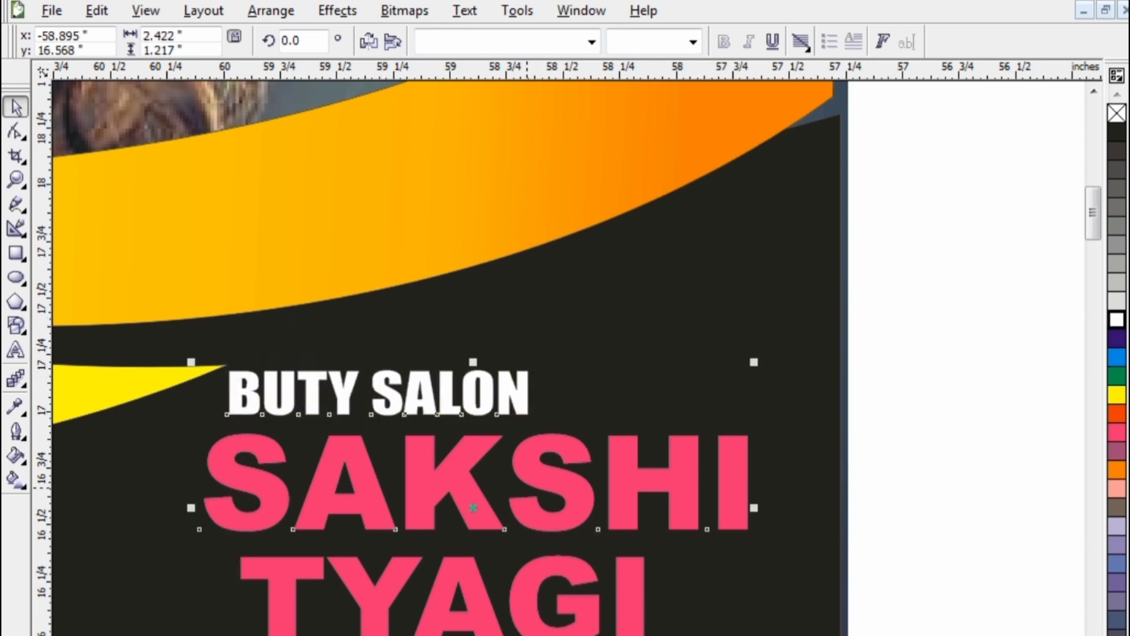
pyautogui.moveTo(377, 392); pyautogui.dragTo(430, 421)
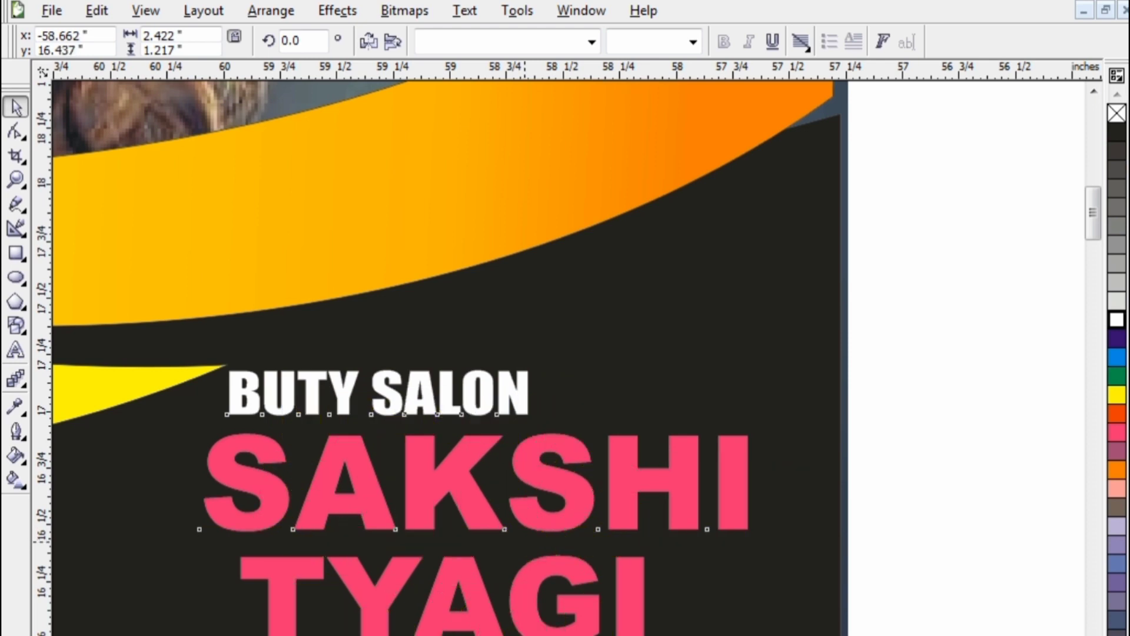
pyautogui.rightClick(579, 175)
pyautogui.press('Escape')
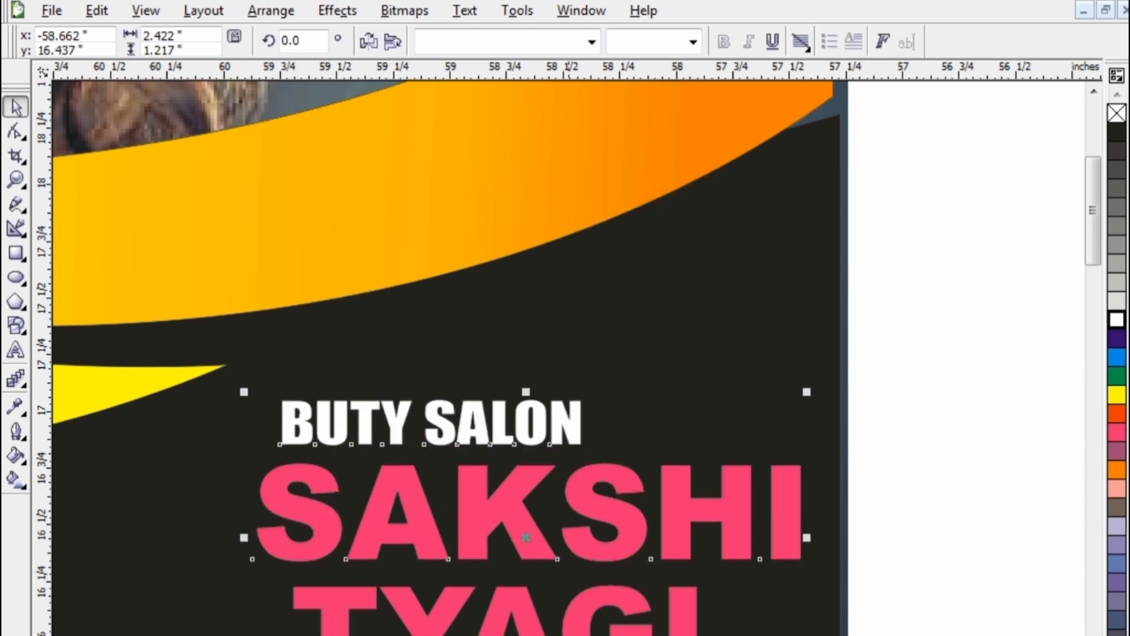
pyautogui.scroll(-4, 434, 402)
pyautogui.scroll(-2, 532, 335)
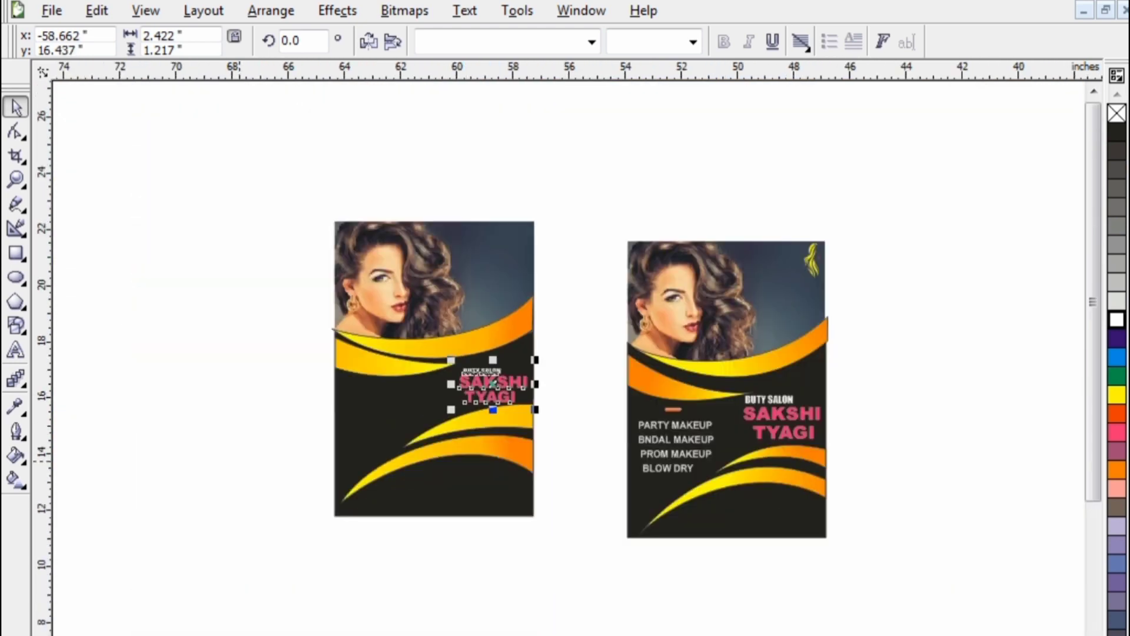
pyautogui.press('Escape')
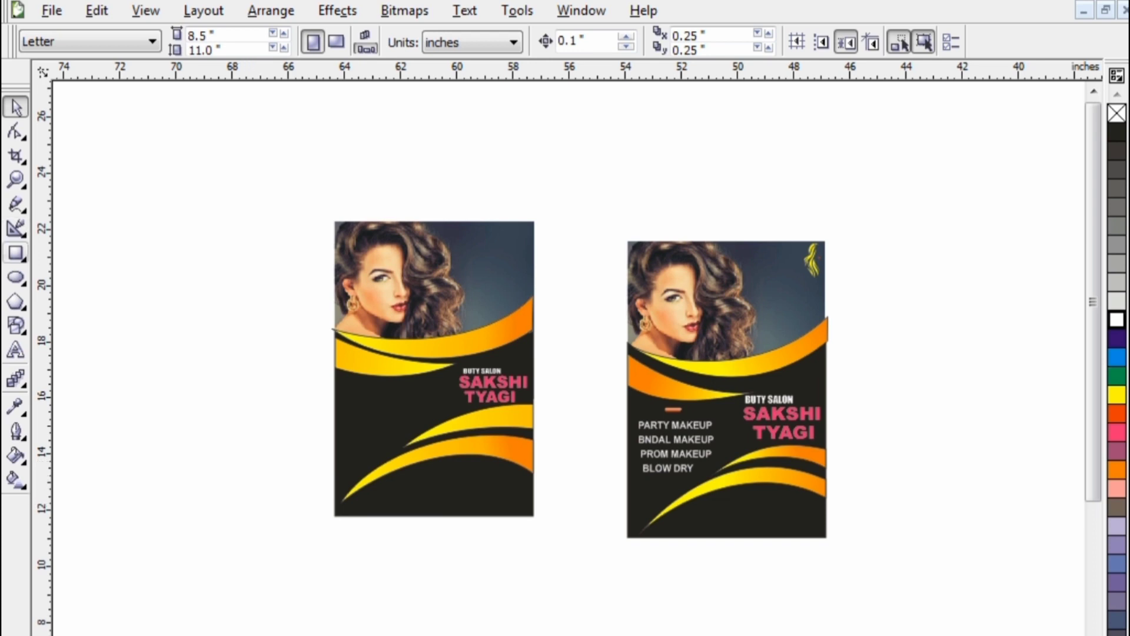
# - Add text lines 'PARTY MAKEUP' and 'BNDA MAKE UP' below the flyers
pyautogui.click(16, 350)
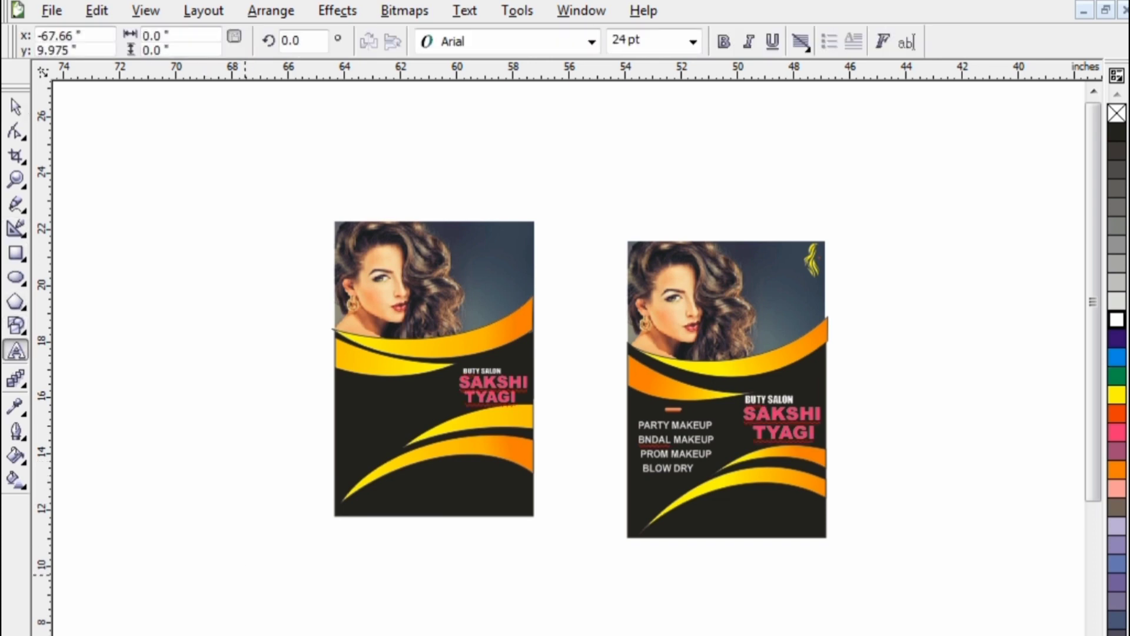
pyautogui.write('PART')
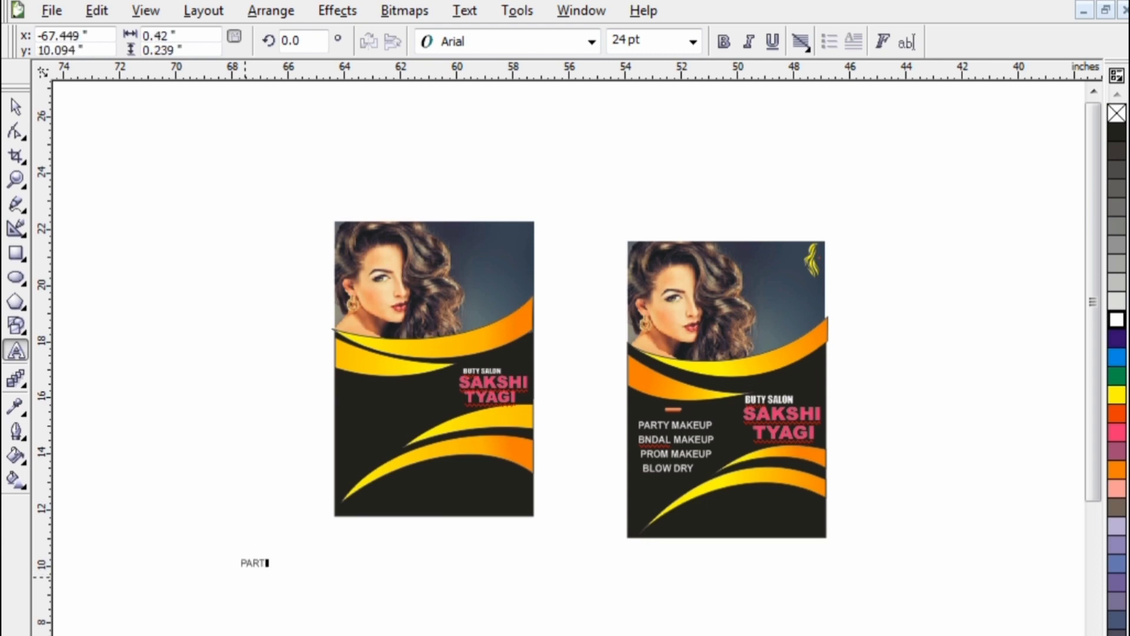
pyautogui.write('Y MAH')
pyautogui.press('BackSpace')
pyautogui.write('KEUP')
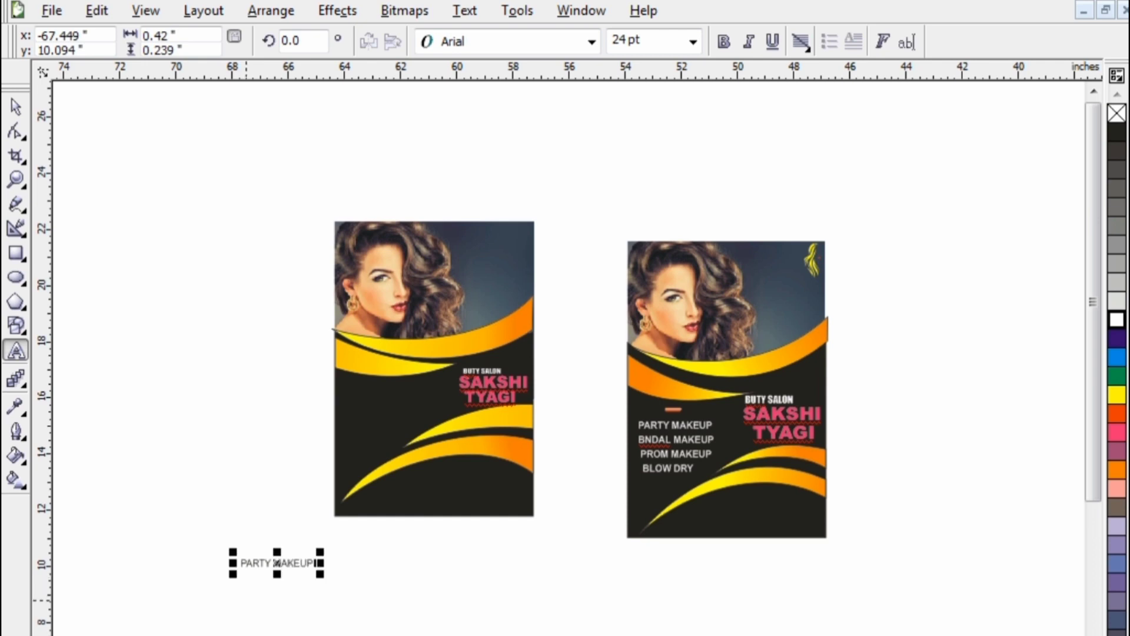
pyautogui.click(263, 601)
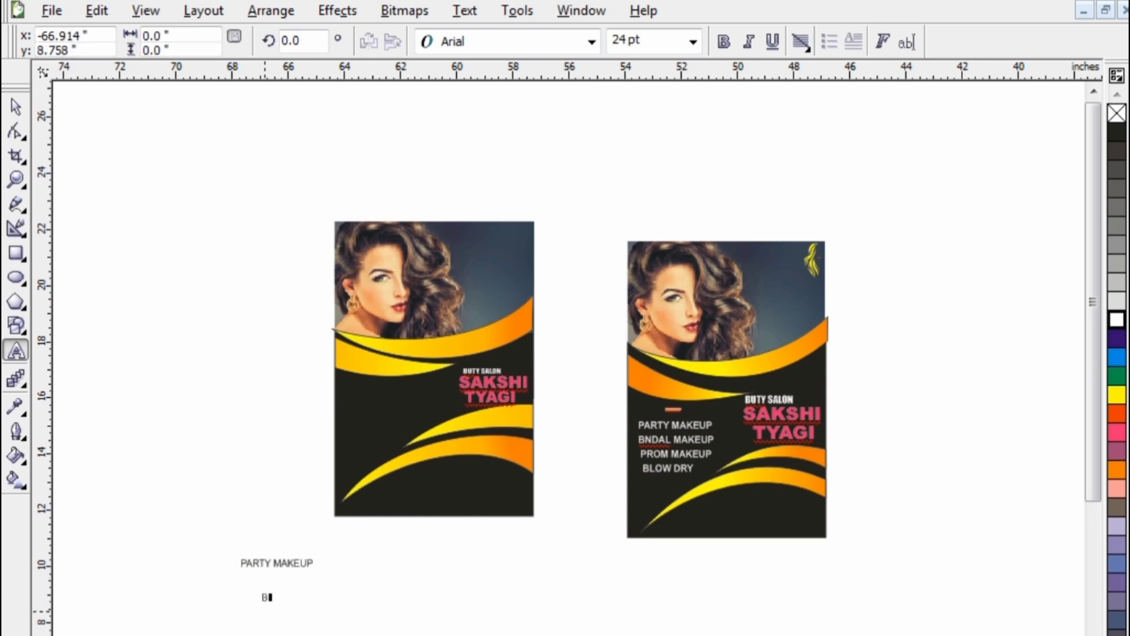
pyautogui.write('BNDA M')
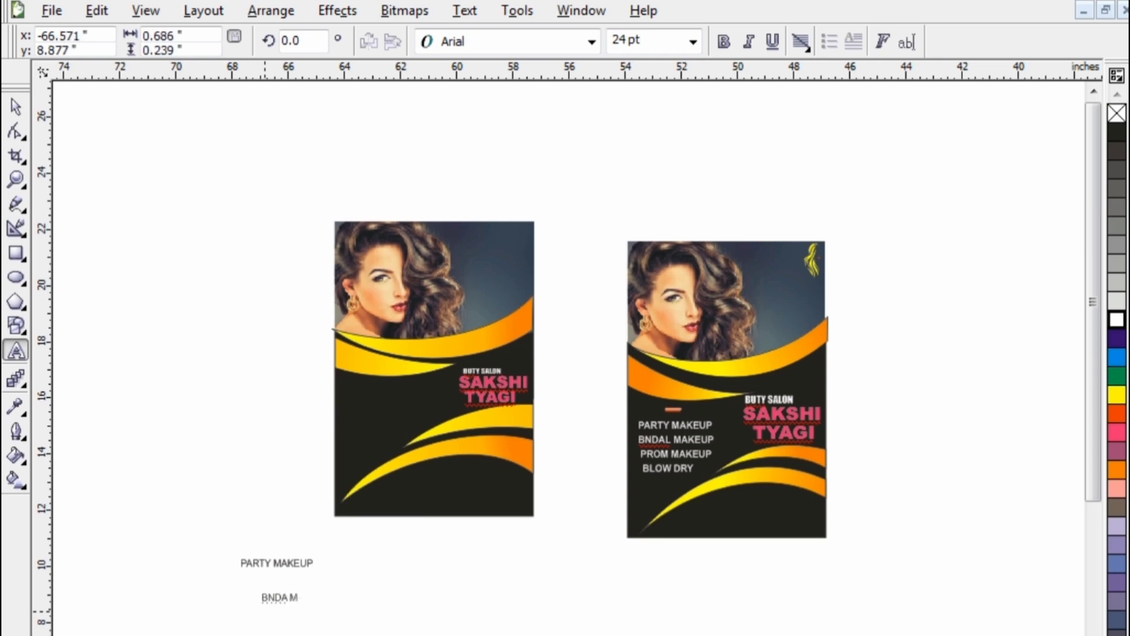
pyautogui.write('AKE')
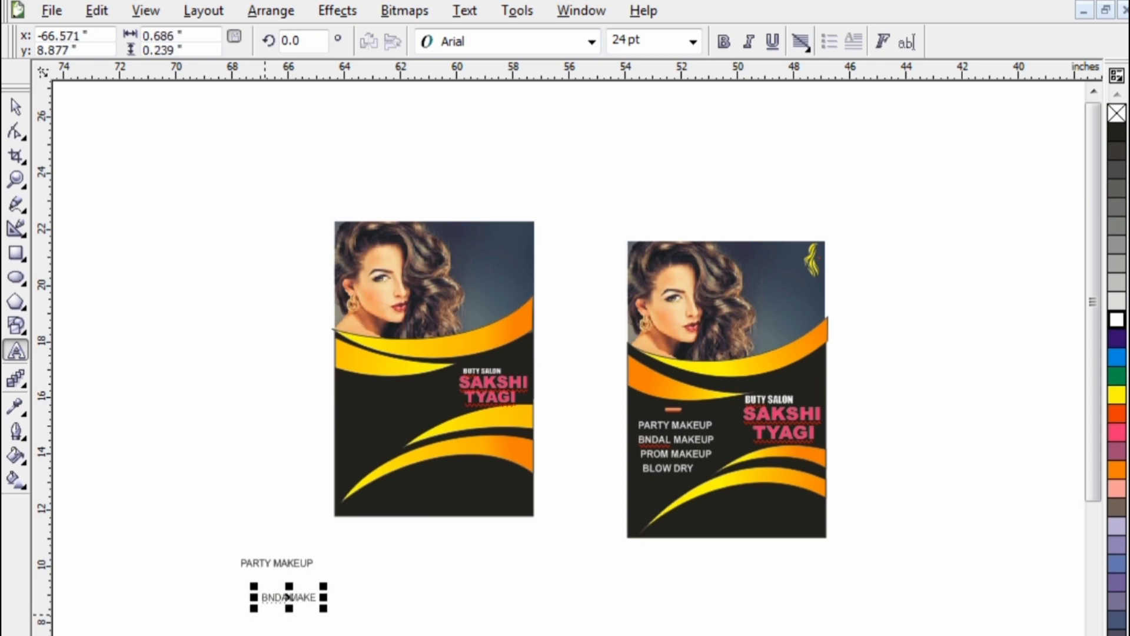
pyautogui.write(' UP')
# - Add 'PROM MAKEUP' and 'BLOW DRY' lines, then move BNDA MAKE UP under PARTY MAKEUP
pyautogui.click(280, 631)
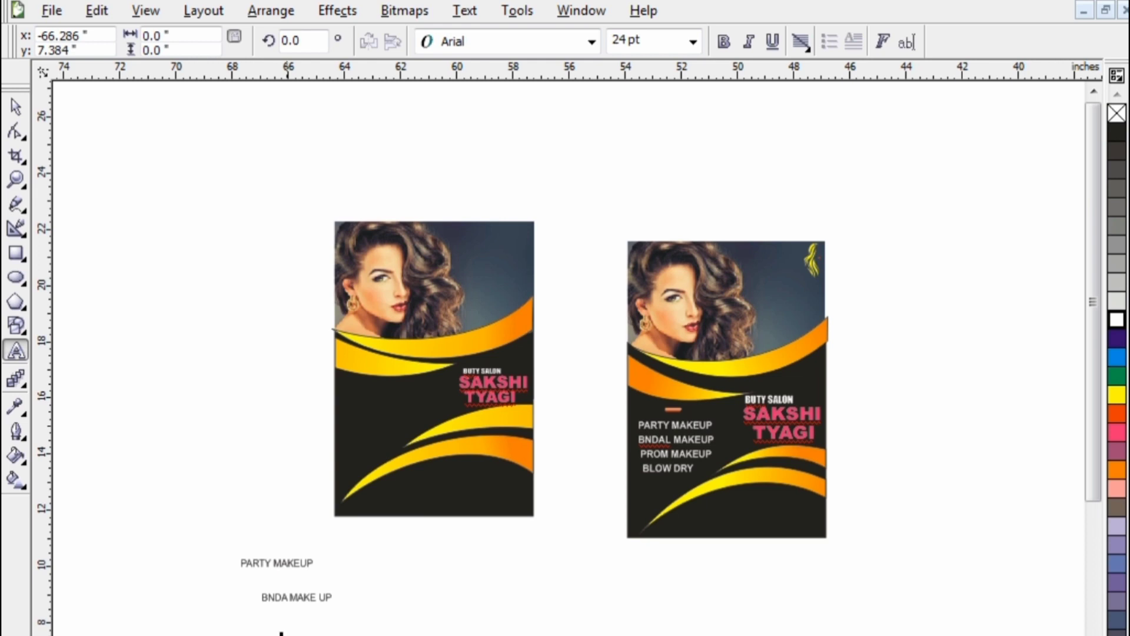
pyautogui.write('PROM')
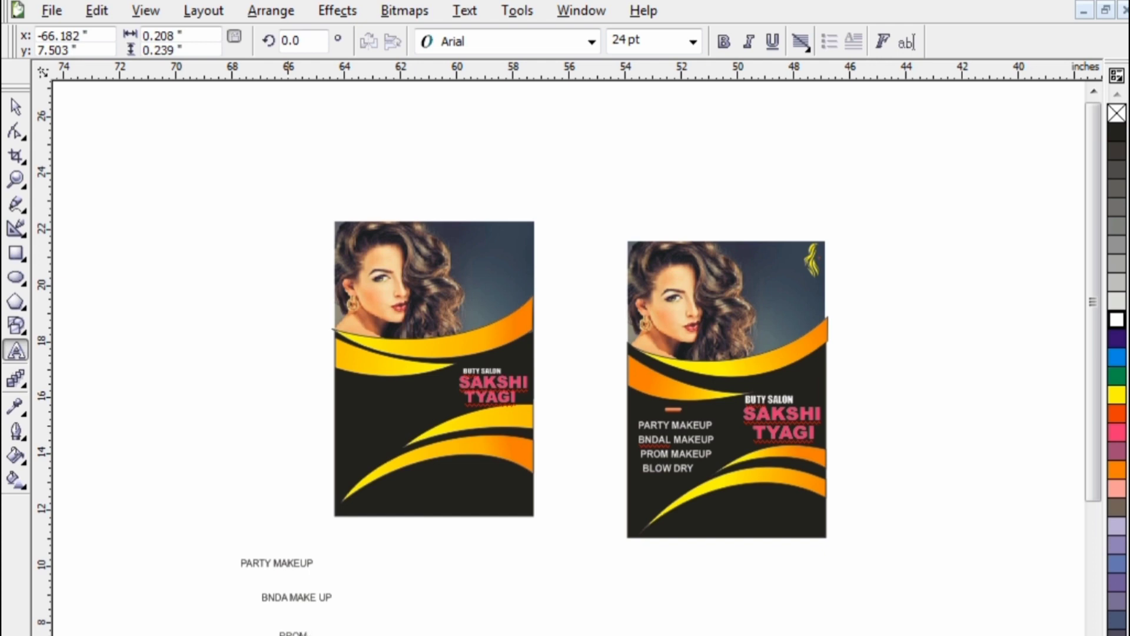
pyautogui.write(' MAKEUP')
pyautogui.click(388, 623)
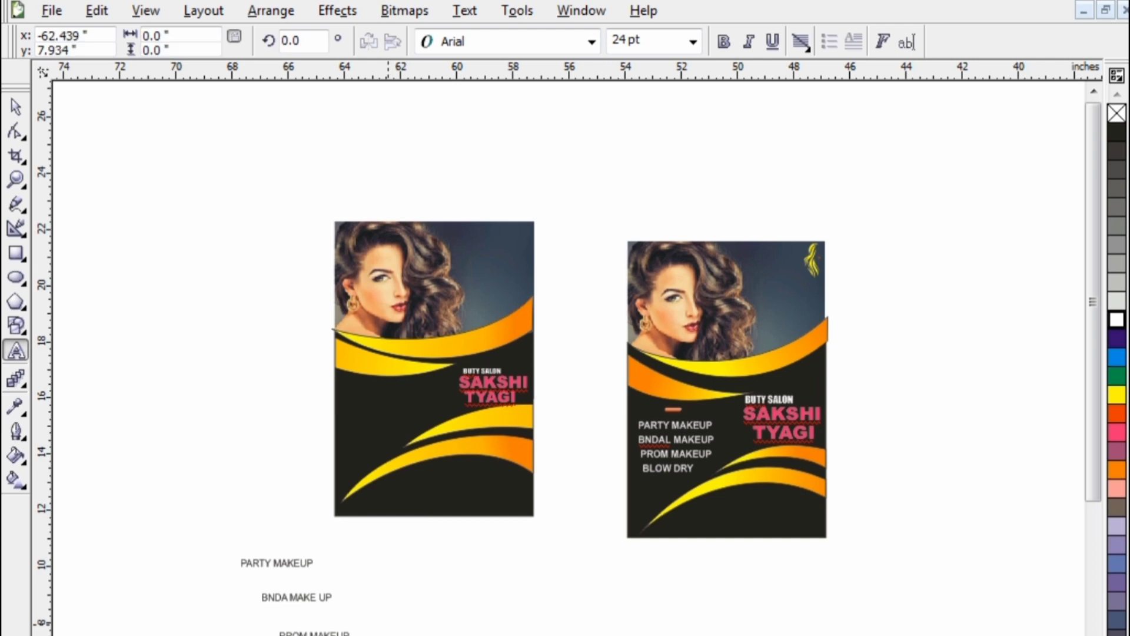
pyautogui.write('BLOW')
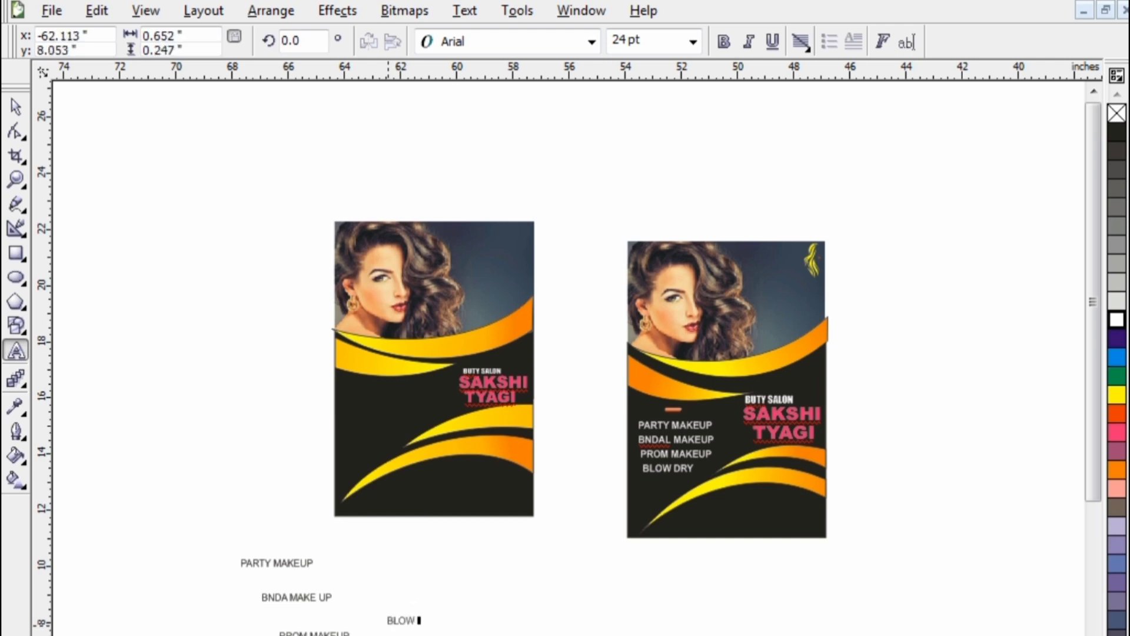
pyautogui.write(' DRY')
pyautogui.hotkey('ctrl', 'space')
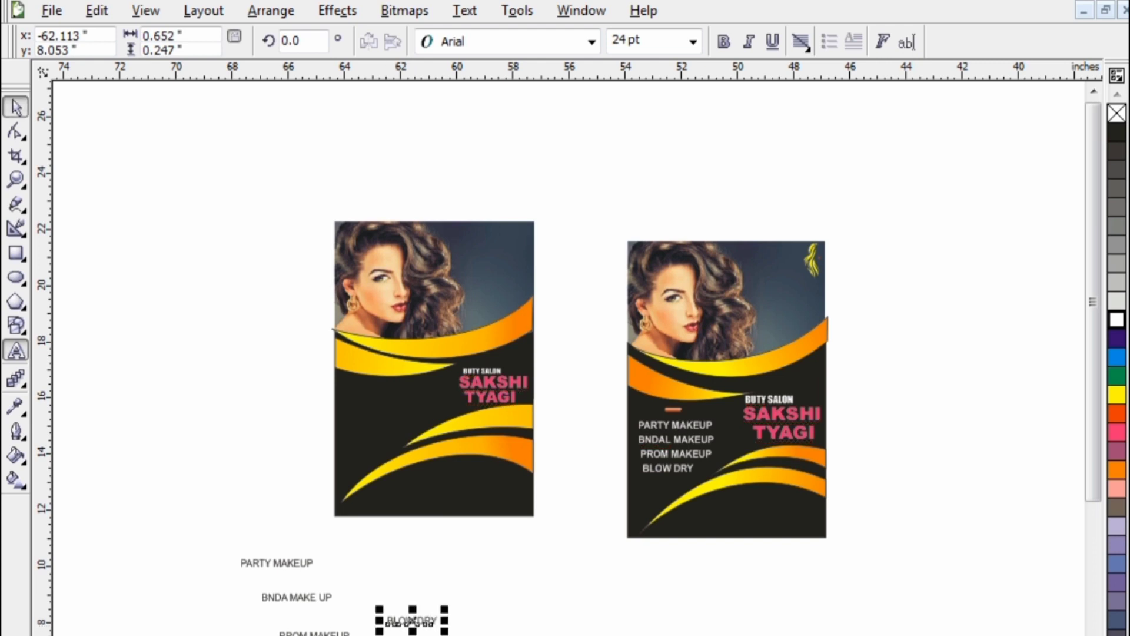
pyautogui.moveTo(296, 597); pyautogui.dragTo(276, 577)
# - Move PROM MAKEUP and BLOW DRY up to stack beneath BNDA MAKE UP
pyautogui.scroll(1, 275, 580)
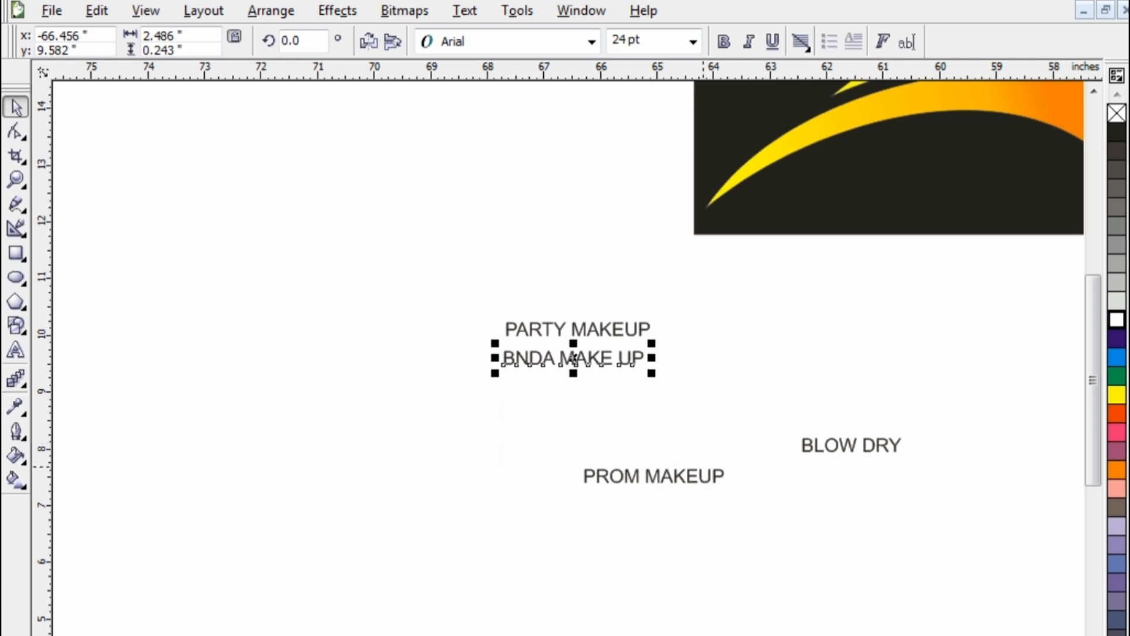
pyautogui.click(565, 424)
pyautogui.moveTo(647, 476); pyautogui.dragTo(565, 384)
pyautogui.moveTo(848, 447); pyautogui.dragTo(564, 413)
pyautogui.scroll(2, 564, 412)
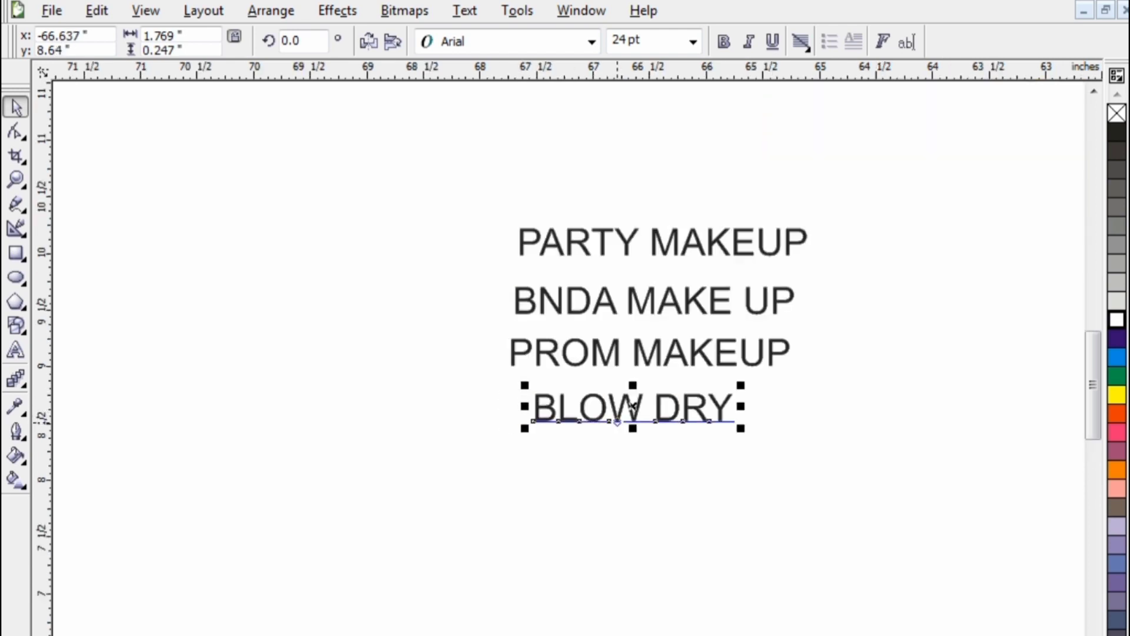
pyautogui.click(642, 352)
pyautogui.moveTo(641, 352); pyautogui.dragTo(643, 353)
pyautogui.press('Escape')
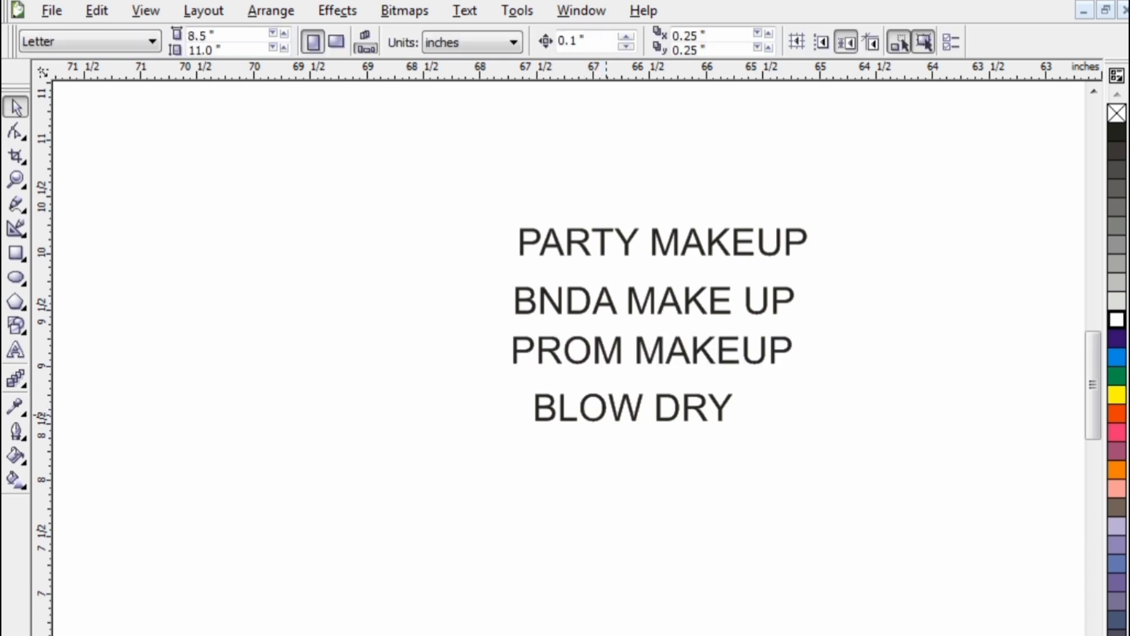
# - Nudge BLOW DRY, PROM MAKEUP and BNDA MAKE UP so the four lines align evenly
pyautogui.click(589, 412)
pyautogui.moveTo(589, 412); pyautogui.dragTo(566, 407)
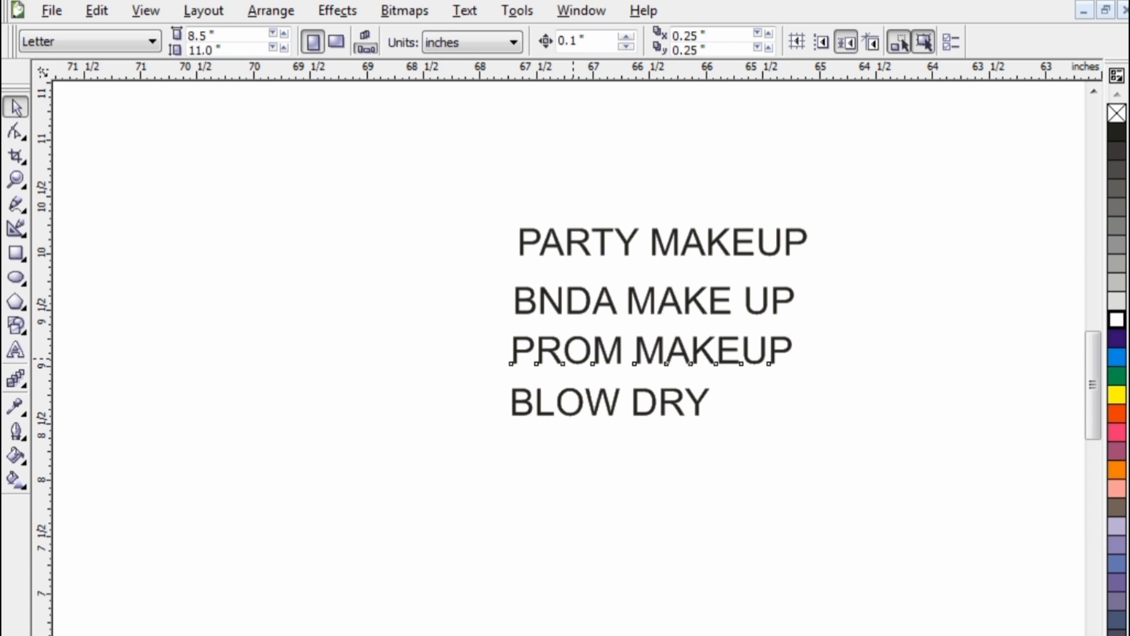
pyautogui.moveTo(648, 350); pyautogui.dragTo(655, 350)
pyautogui.press('Escape')
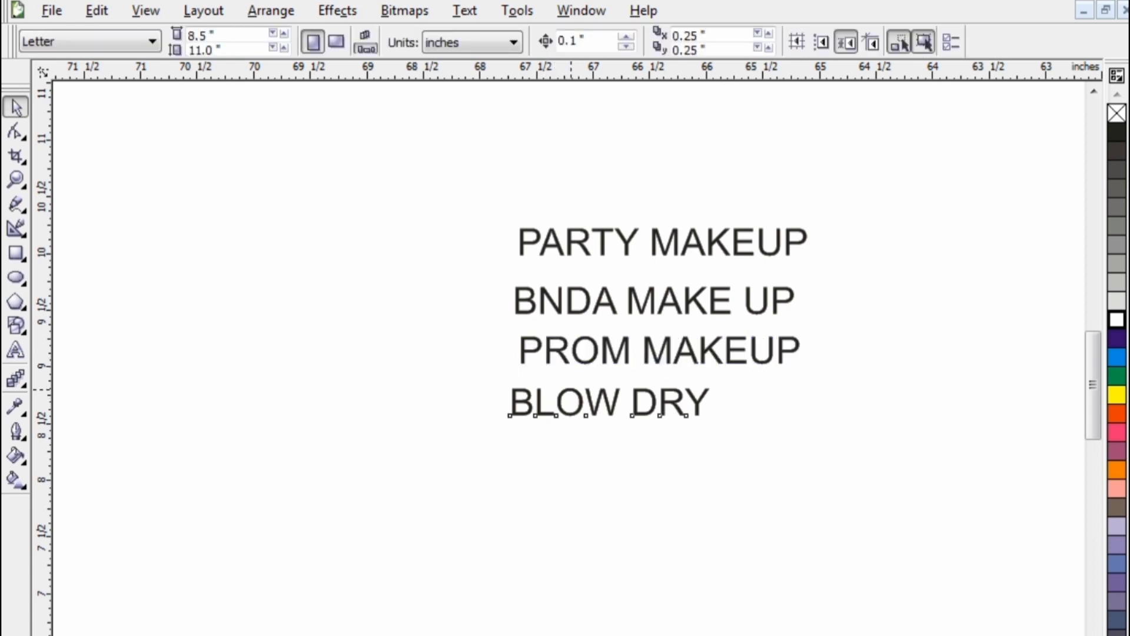
pyautogui.moveTo(612, 402); pyautogui.dragTo(620, 403)
pyautogui.press('Escape')
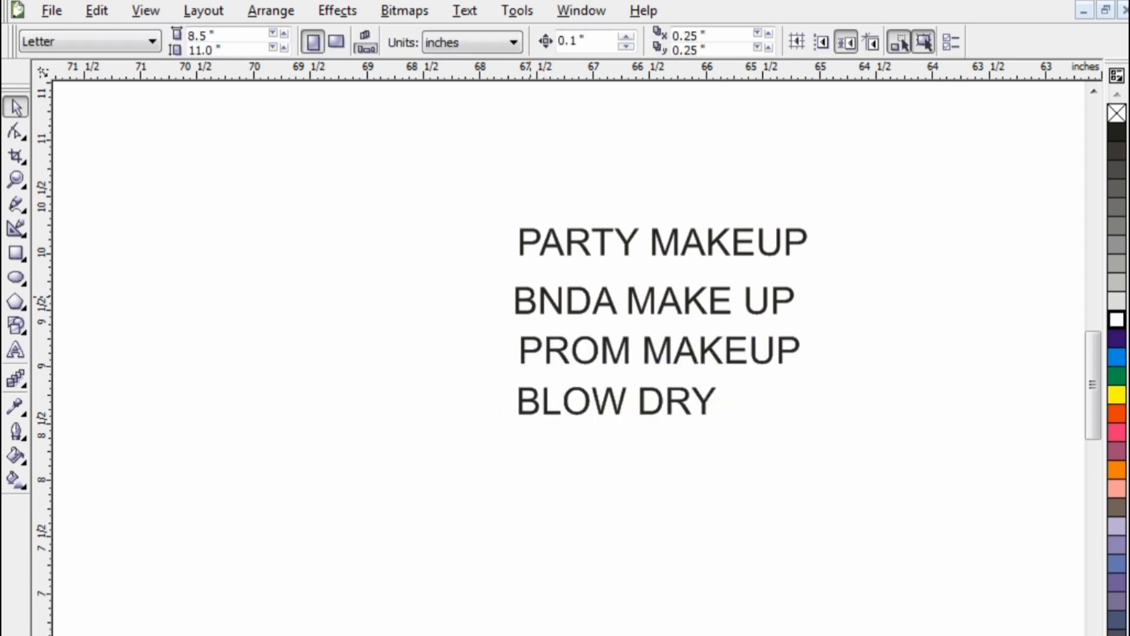
pyautogui.moveTo(653, 300); pyautogui.dragTo(657, 296)
pyautogui.press('Escape')
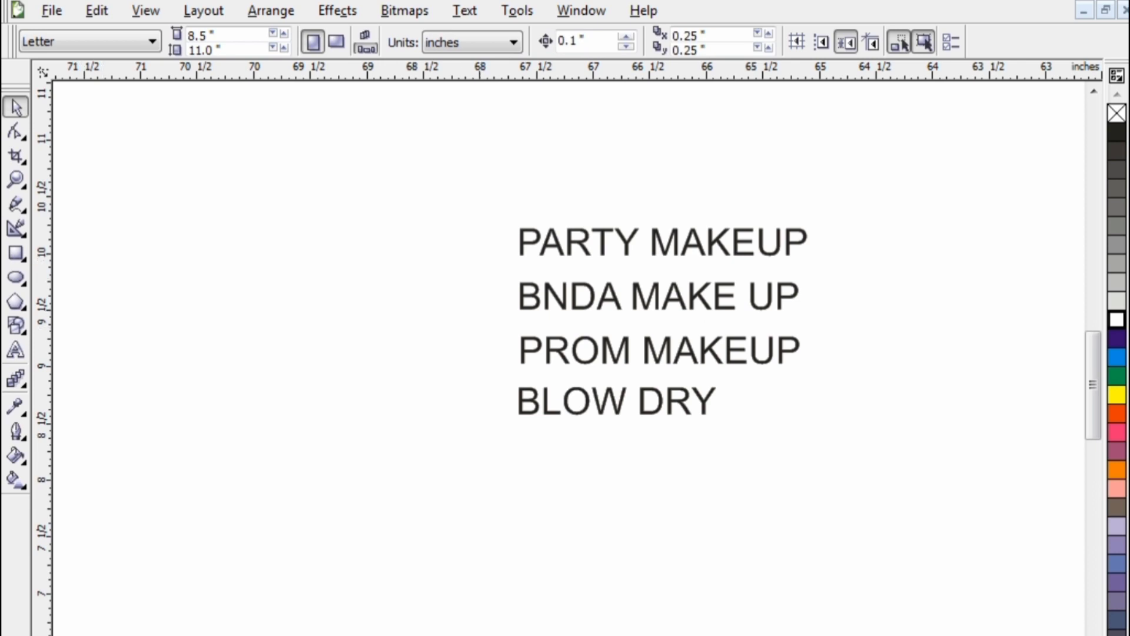
# - Switch all four service lines to bold Arial, after briefly trying Arial Black
pyautogui.hotkey('ctrl', 'a')
pyautogui.click(580, 42)
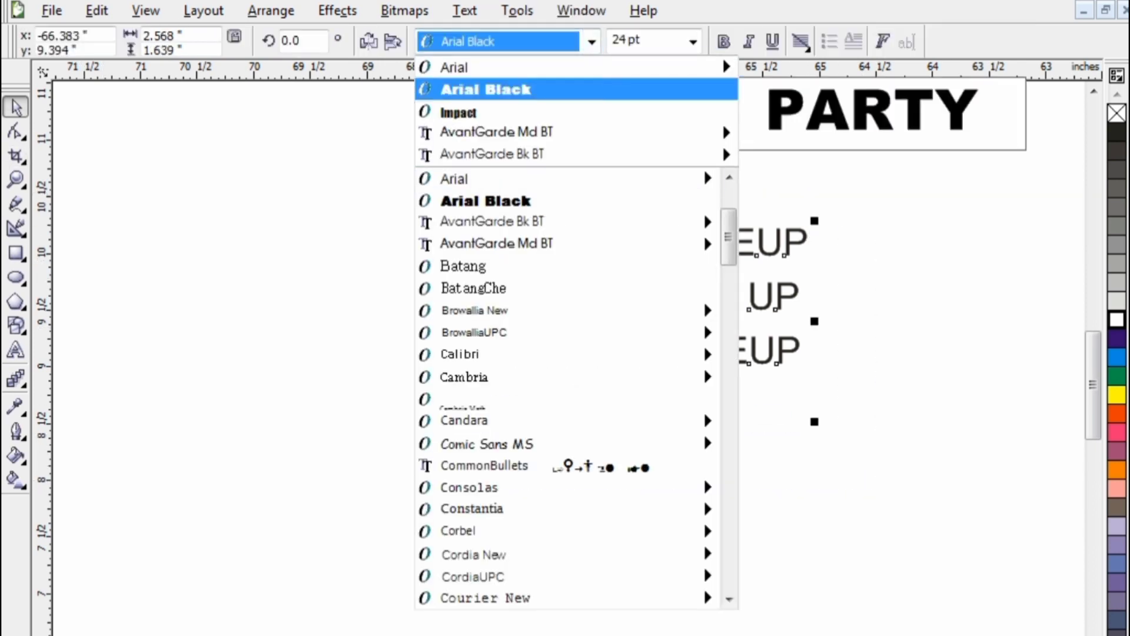
pyautogui.click(518, 91)
pyautogui.press('Escape')
pyautogui.moveTo(457, 179); pyautogui.dragTo(944, 480)
pyautogui.click(592, 41)
pyautogui.click(454, 179)
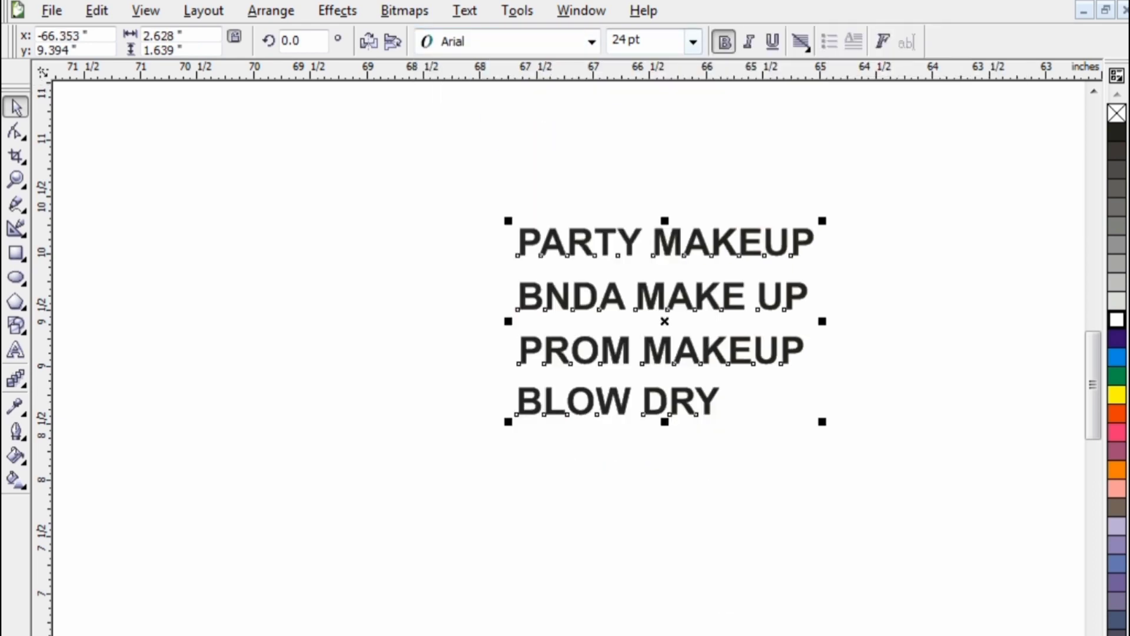
pyautogui.click(724, 41)
pyautogui.click(723, 41)
pyautogui.press('Escape')
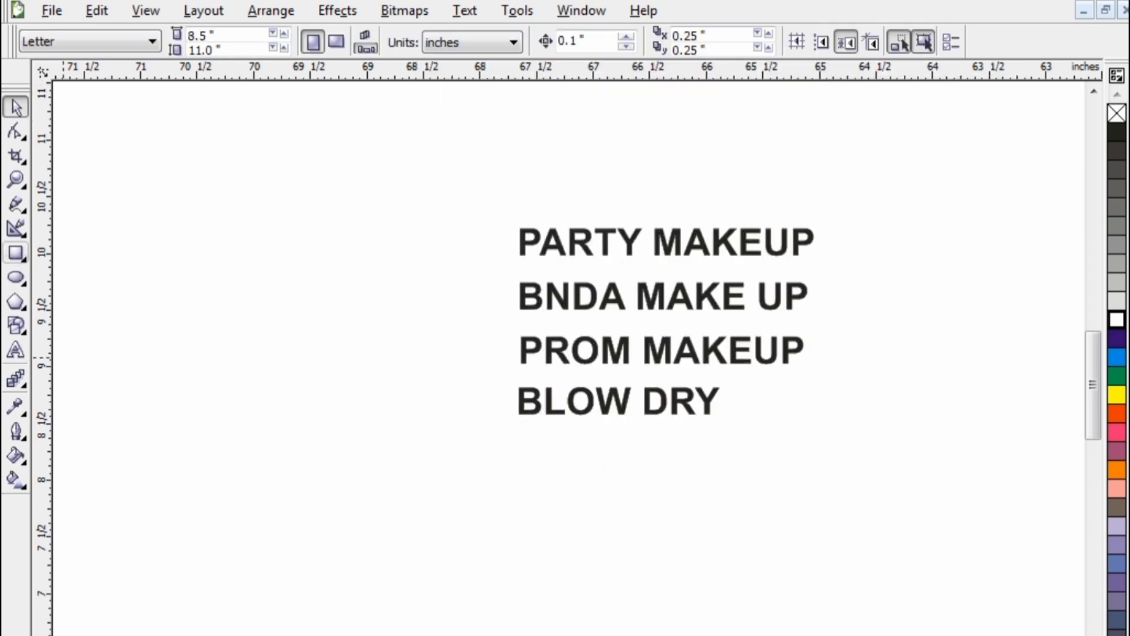
pyautogui.press('F8')
pyautogui.click(199, 395)
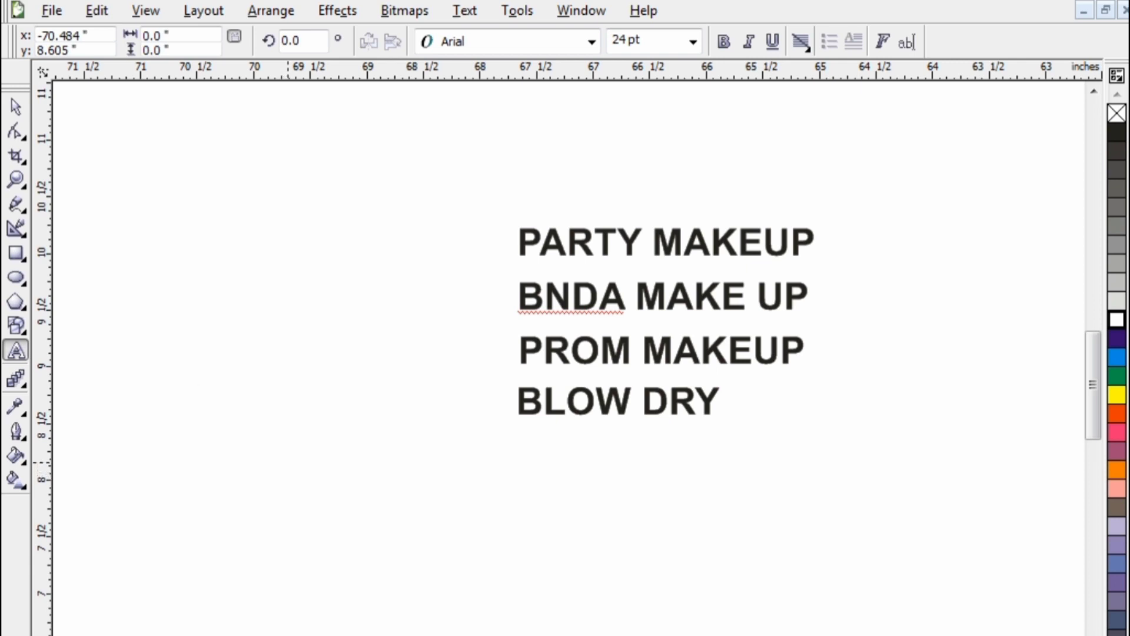
# - Add the text SERVICE in Arial Black
pyautogui.write('SERV')
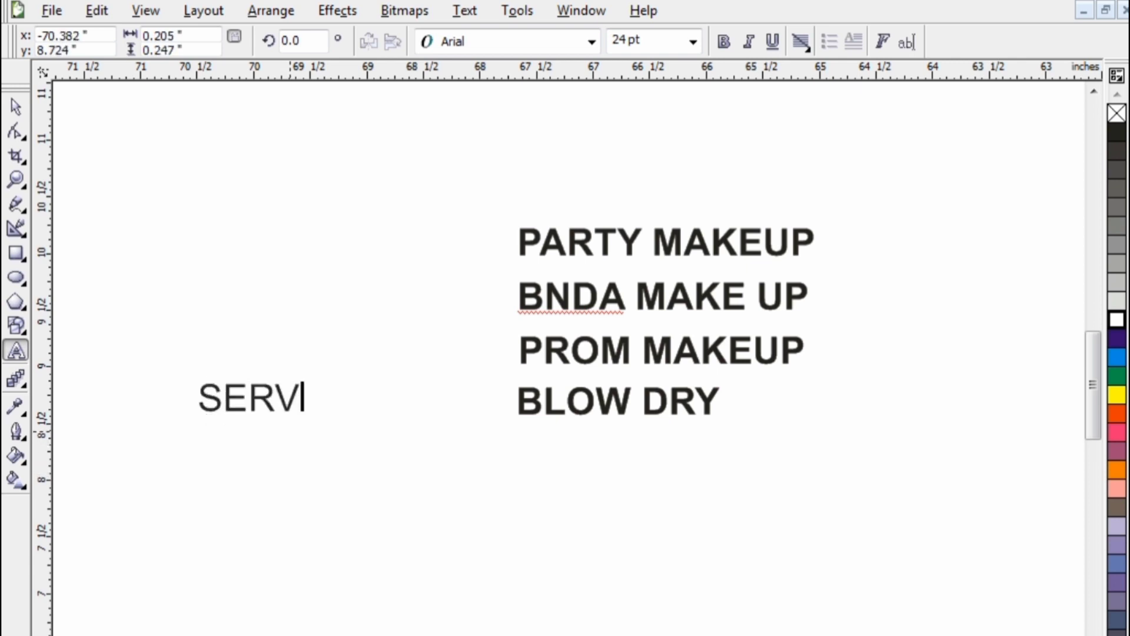
pyautogui.write('ICE')
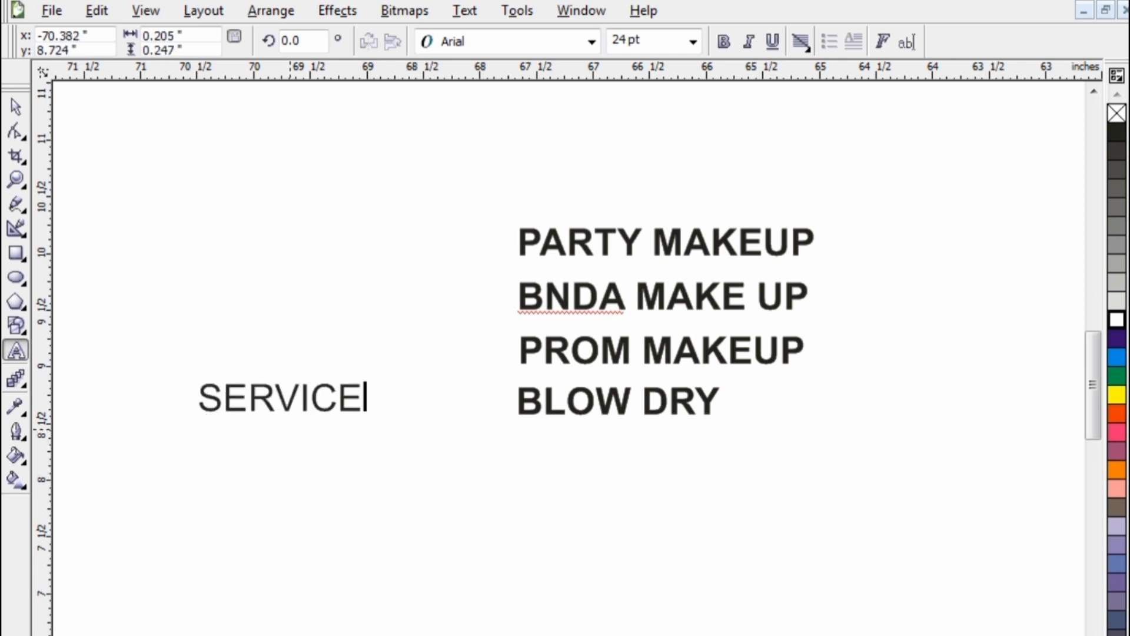
pyautogui.hotkey('ctrl', 'space')
pyautogui.hotkey('ctrl', 'shift', 'f')
pyautogui.hotkey('alt', 'Down')
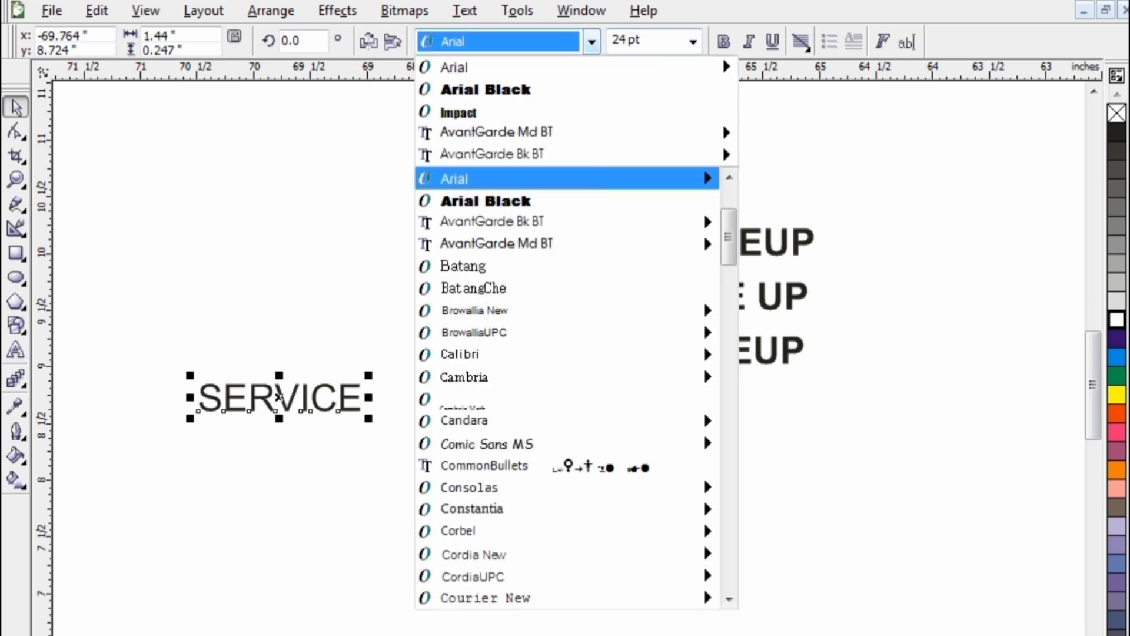
pyautogui.press('Down')
pyautogui.press('Return')
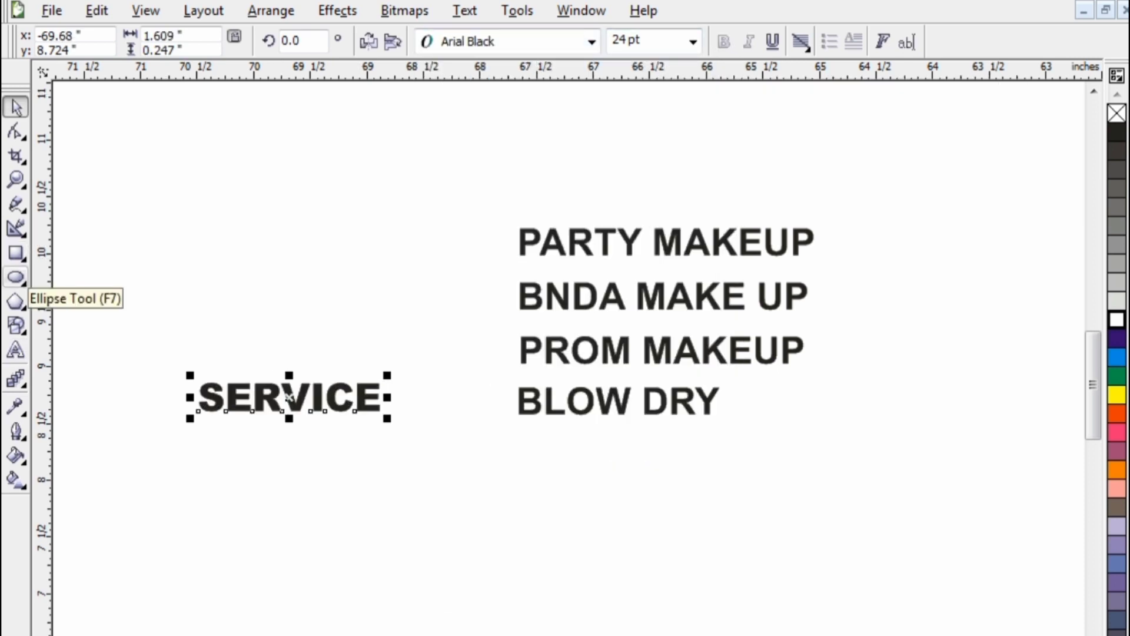
# - Draw a small rectangle and round its corners into a pill shape
pyautogui.click(23, 259)
pyautogui.click(59, 265)
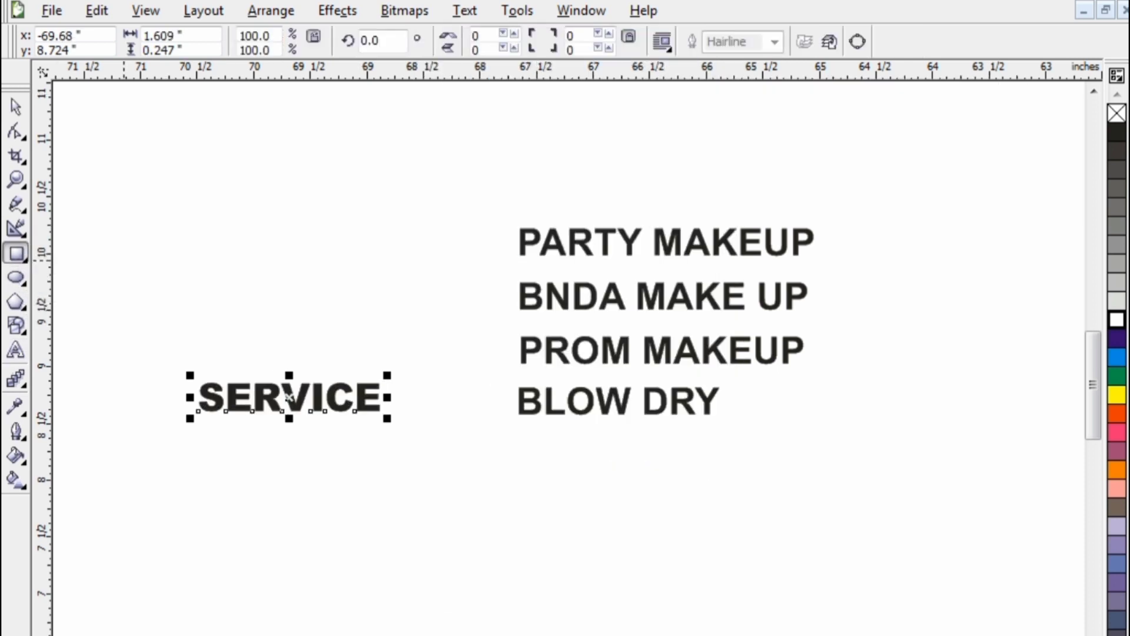
pyautogui.moveTo(171, 252); pyautogui.dragTo(284, 282)
pyautogui.press('F10')
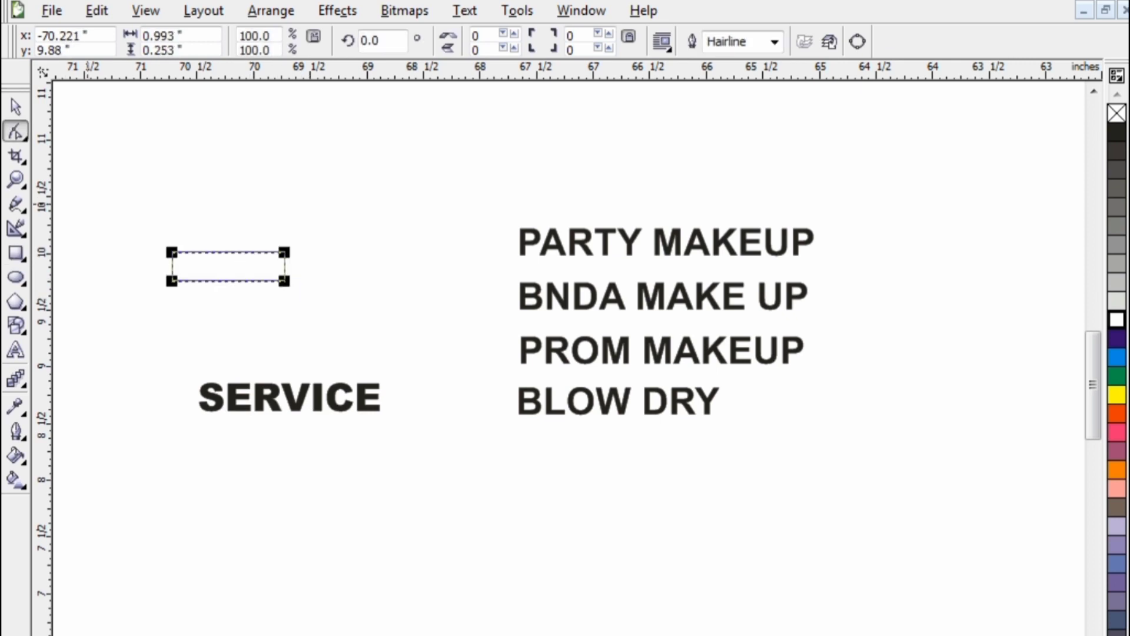
pyautogui.moveTo(171, 252); pyautogui.dragTo(185, 252)
pyautogui.click(15, 106)
# - Set the SERVICE text to 12 pt
pyautogui.click(289, 398)
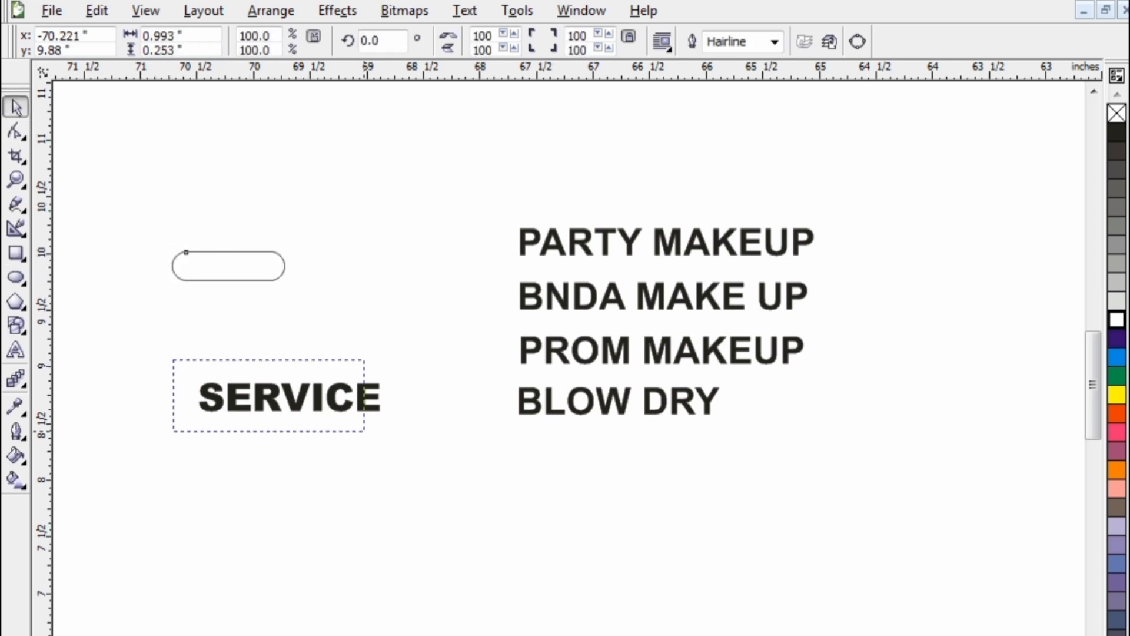
pyautogui.hotkey('ctrl', 'shift', 'p')
pyautogui.write('12')
pyautogui.press('Return')
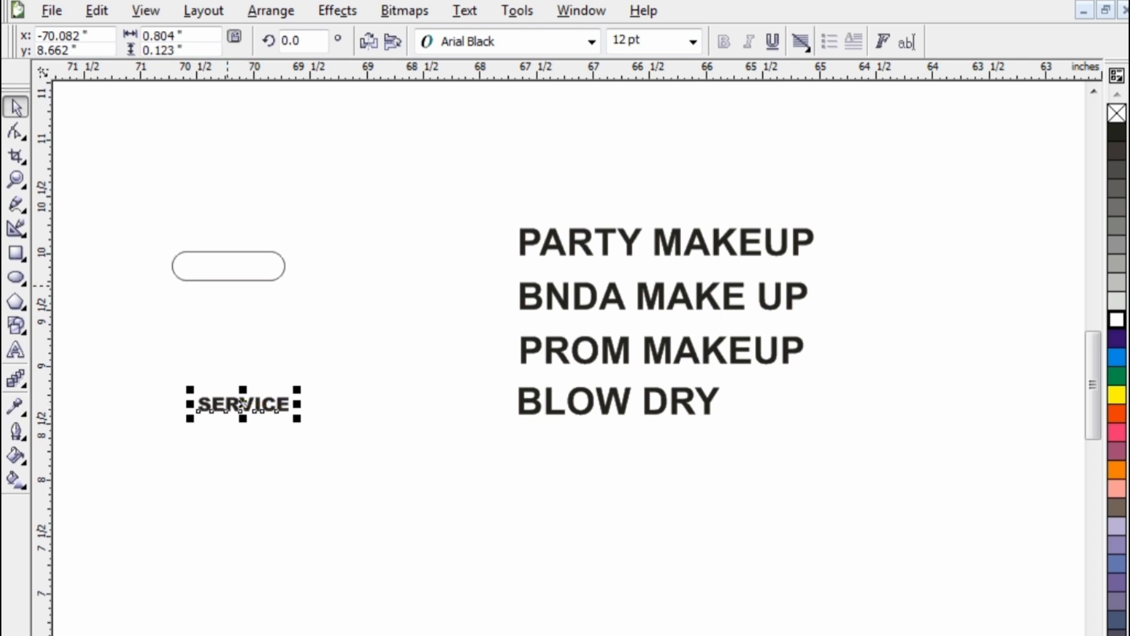
pyautogui.click(228, 252)
# - Fill the pill red-orange and lay white SERVICE text on it
pyautogui.click(1117, 413)
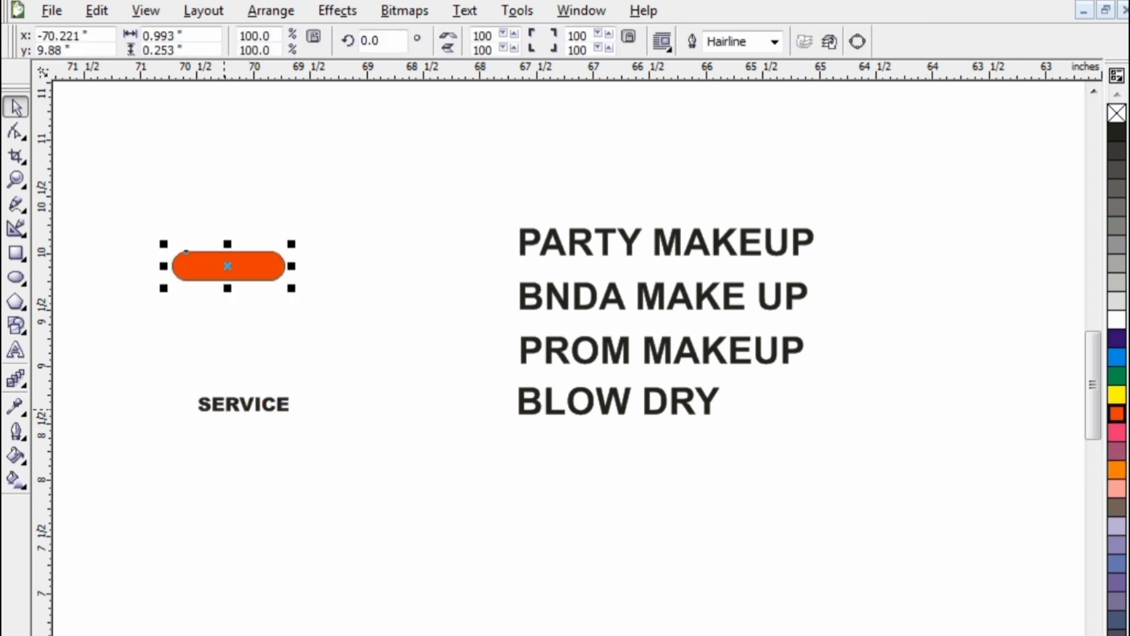
pyautogui.moveTo(243, 404); pyautogui.dragTo(225, 266)
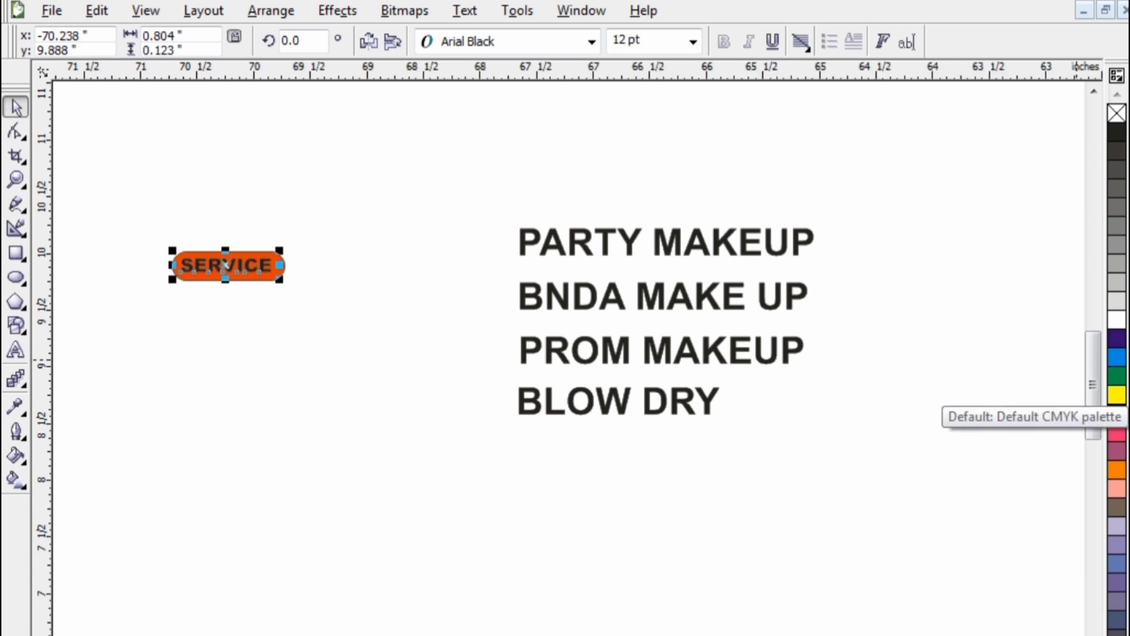
pyautogui.click(1117, 320)
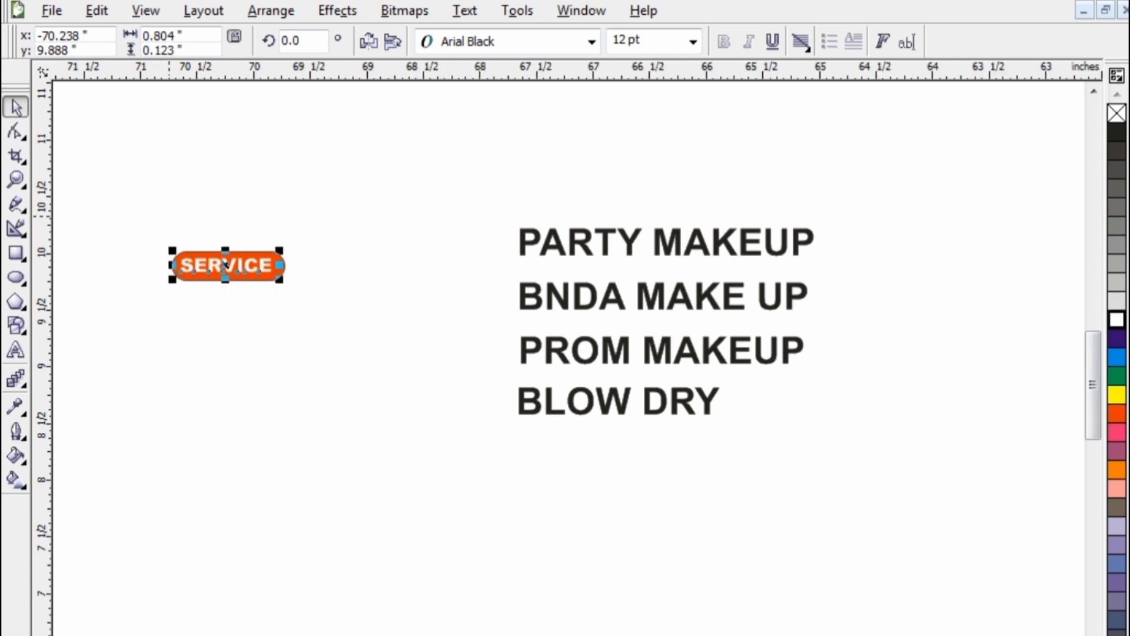
pyautogui.moveTo(188, 239); pyautogui.dragTo(292, 286)
# - Place the SERVICE badge on the left flyer below the swoosh and shrink it slightly
pyautogui.press('F3')
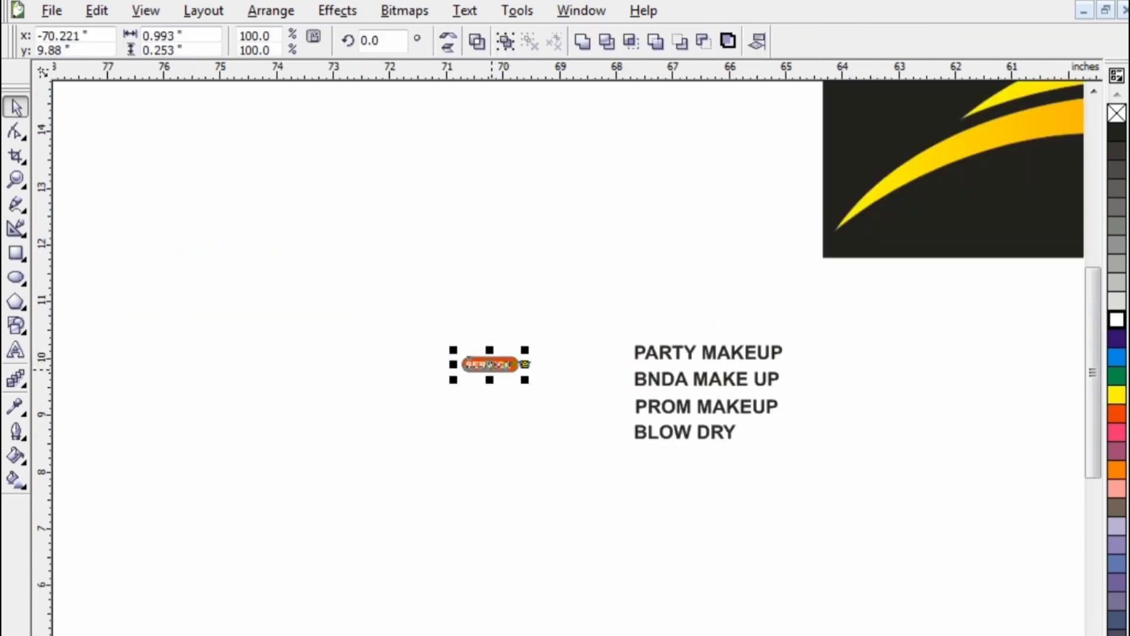
pyautogui.moveTo(524, 364); pyautogui.dragTo(722, 324)
pyautogui.press('F3')
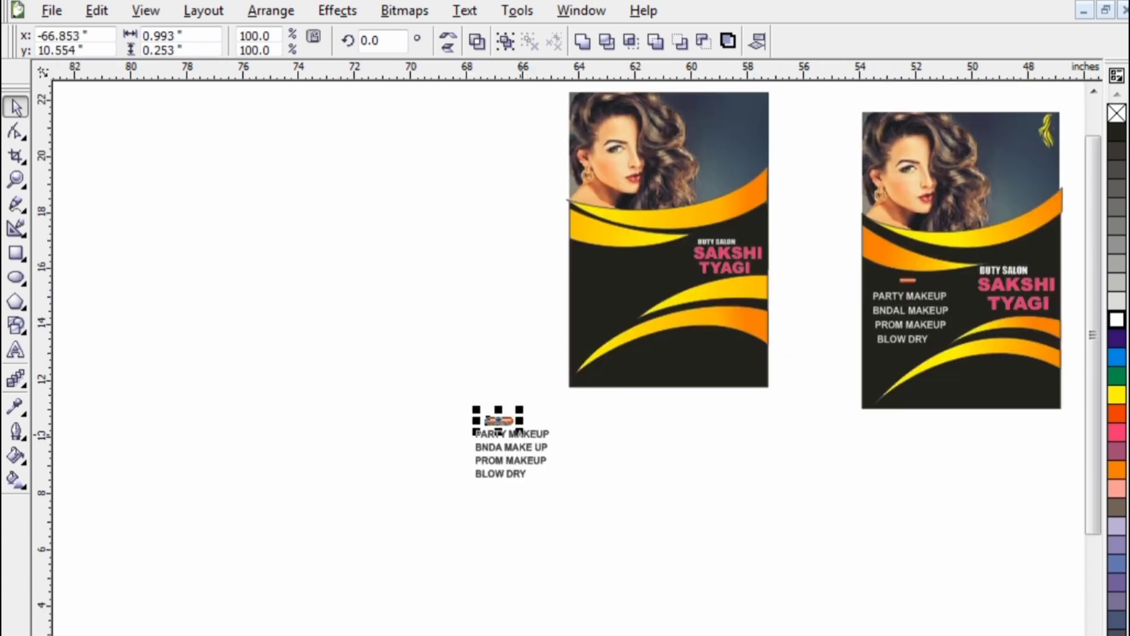
pyautogui.moveTo(498, 422); pyautogui.dragTo(605, 266)
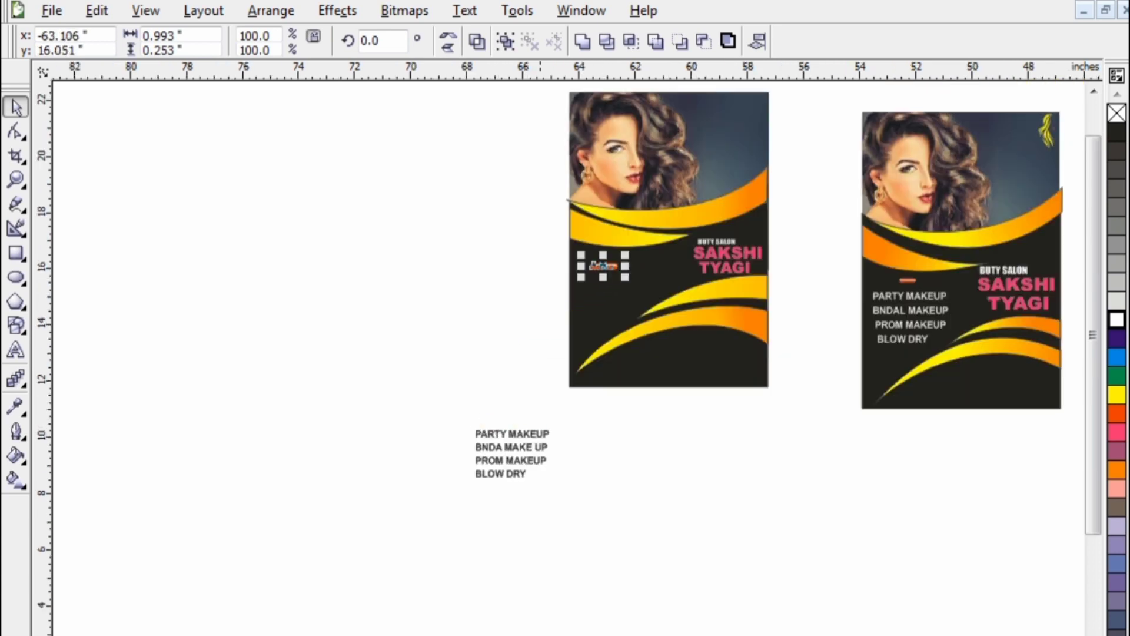
pyautogui.press('Escape')
pyautogui.scroll(1, 673, 154)
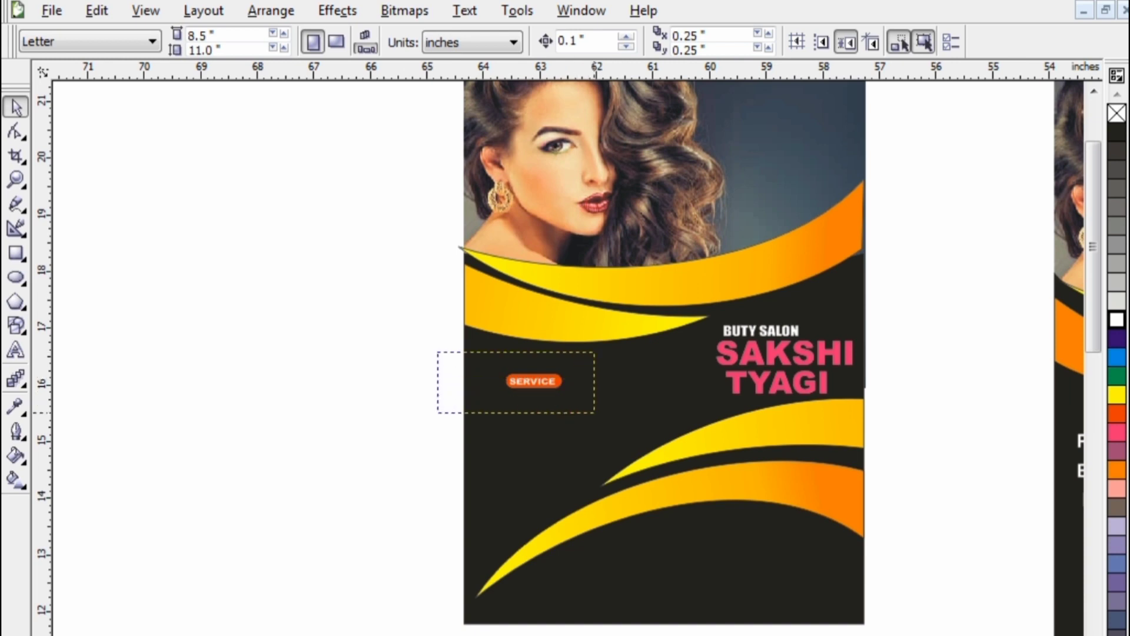
pyautogui.moveTo(594, 412); pyautogui.dragTo(595, 412)
pyautogui.moveTo(571, 370); pyautogui.dragTo(528, 360)
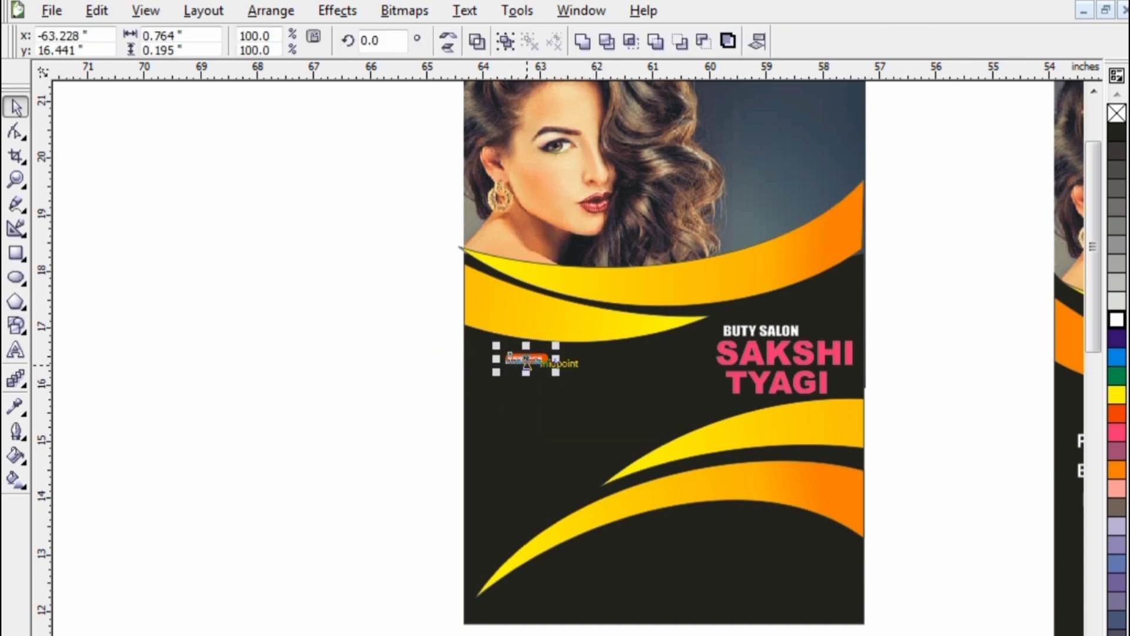
pyautogui.scroll(-1, 529, 360)
pyautogui.moveTo(398, 521); pyautogui.dragTo(548, 617)
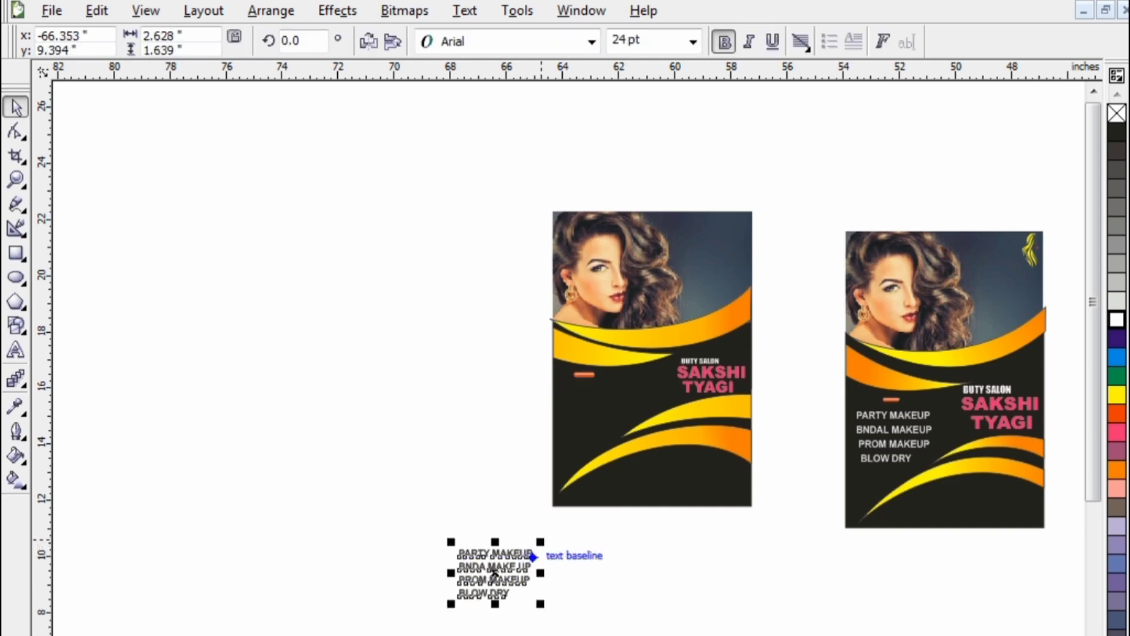
# - Shrink the service list to 20.5 pt under the badge and add the yellow corner ornament
pyautogui.moveTo(495, 574); pyautogui.dragTo(596, 415)
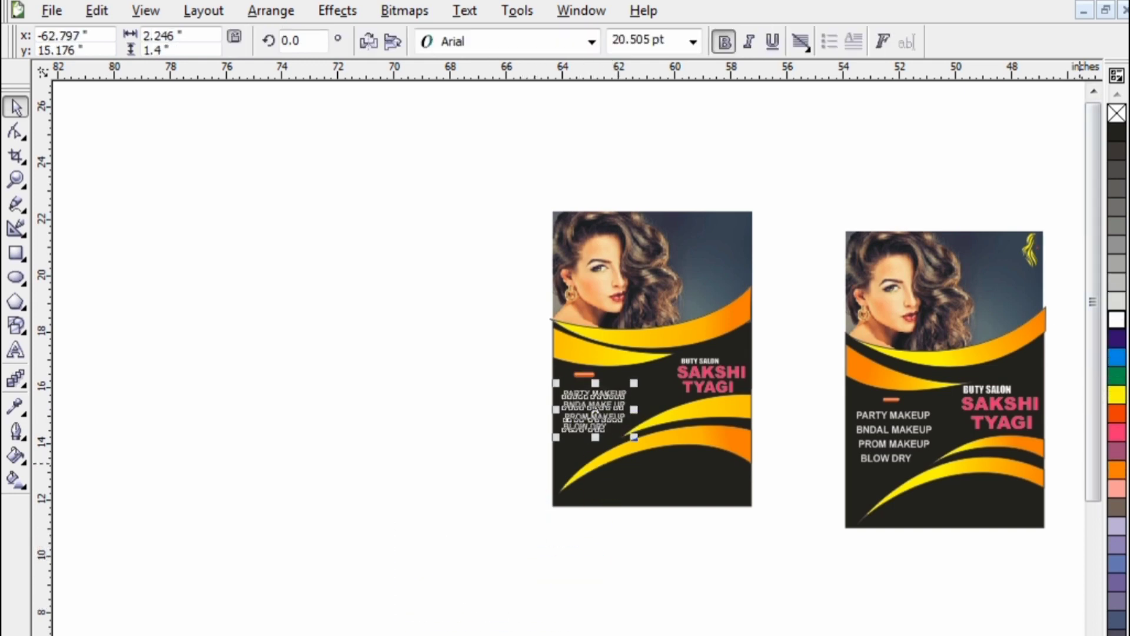
pyautogui.press('Escape')
pyautogui.click(1030, 248)
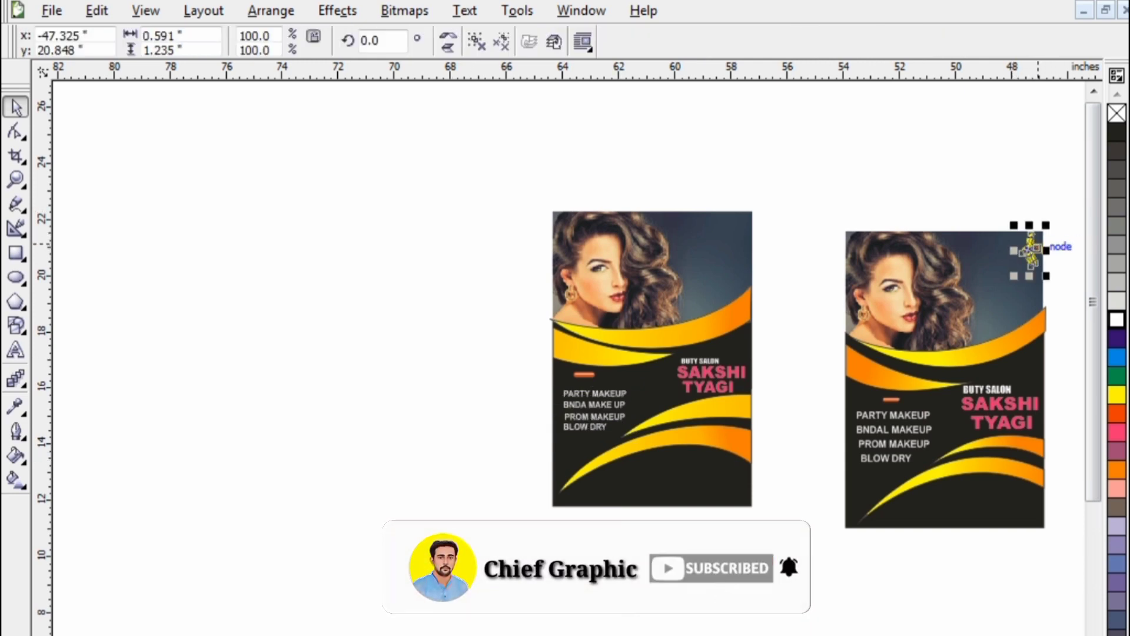
pyautogui.moveTo(1030, 249); pyautogui.dragTo(733, 229)
# - Move the sample flyer alongside the left flyer
pyautogui.moveTo(842, 197); pyautogui.dragTo(1060, 545)
pyautogui.moveTo(923, 379); pyautogui.dragTo(840, 363)
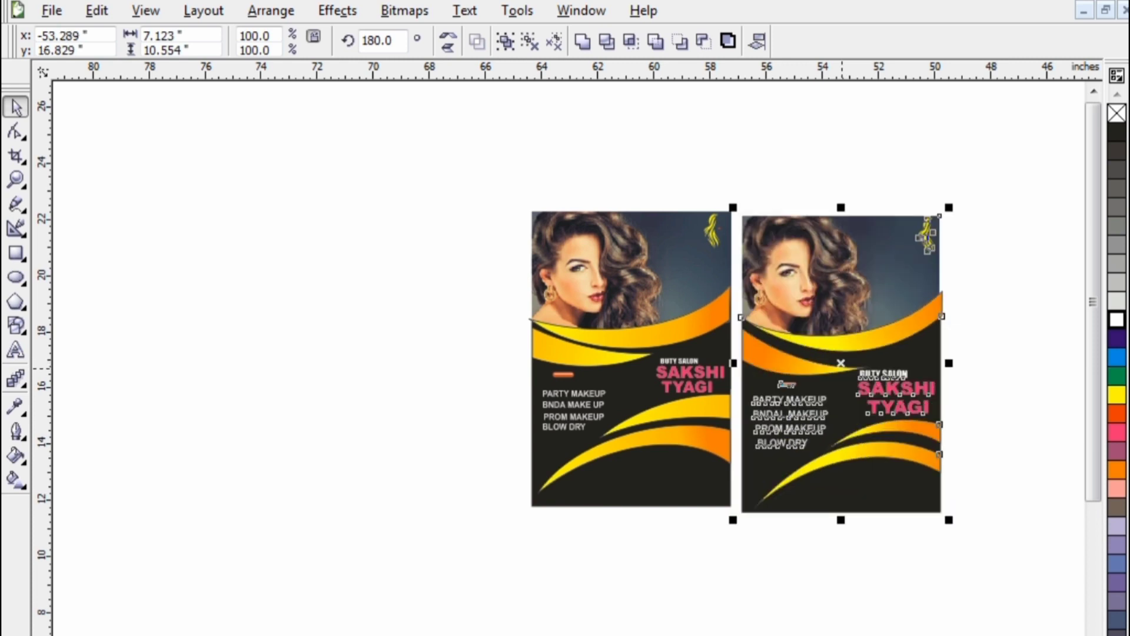
pyautogui.press('Escape')
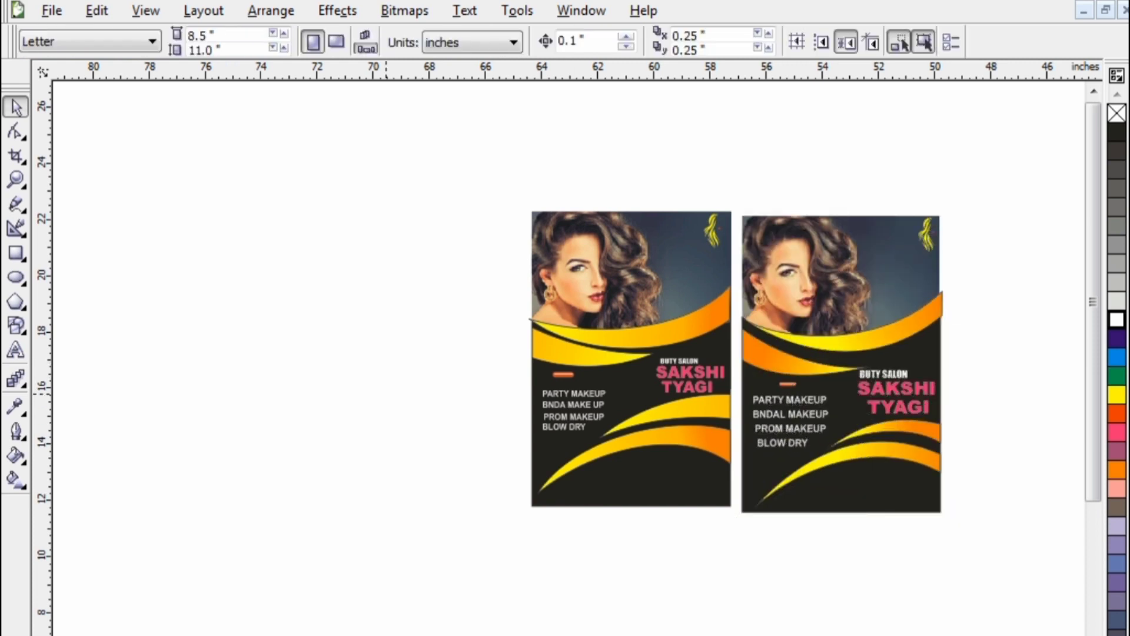